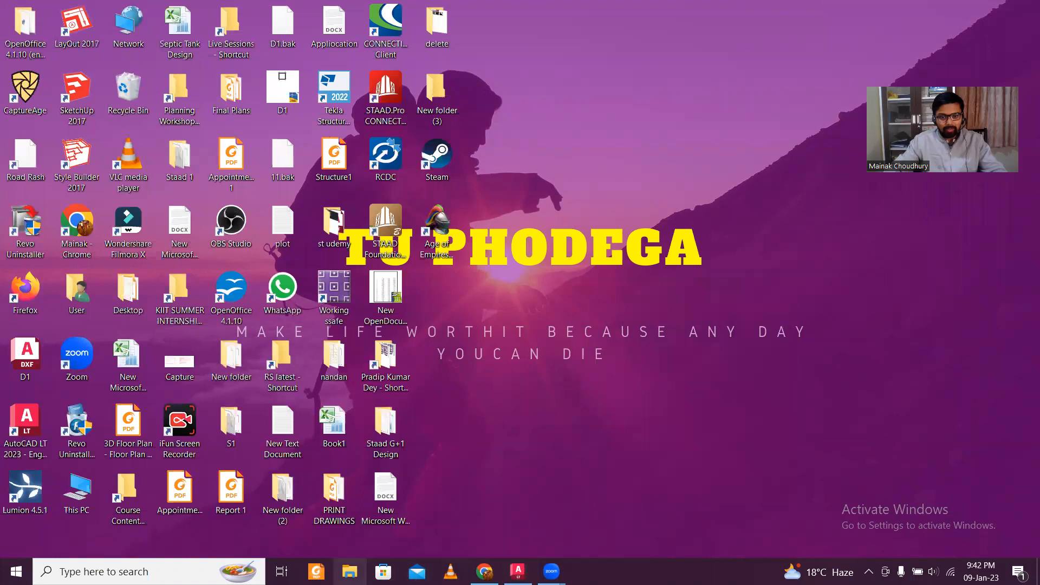
# - Open the client's January 2023 project folder inside Clients on New Volume (D:)
pyautogui.click(350, 572)
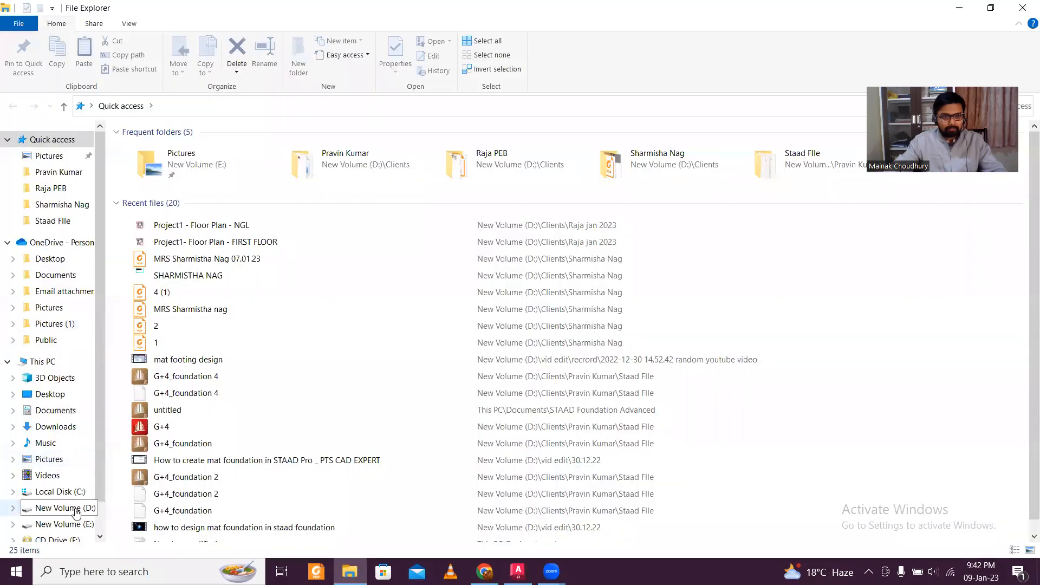
pyautogui.click(74, 509)
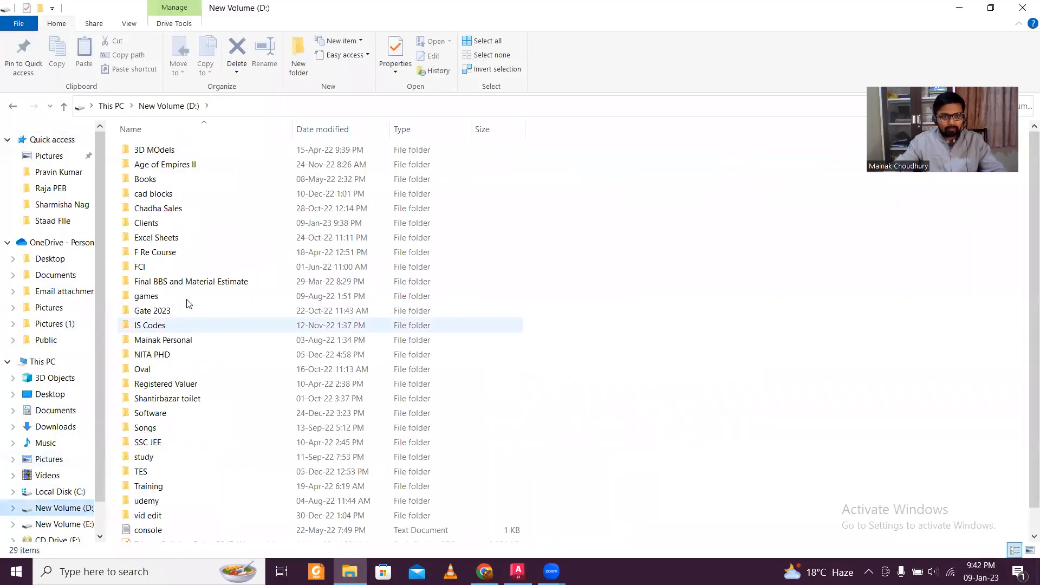
pyautogui.doubleClick(206, 223)
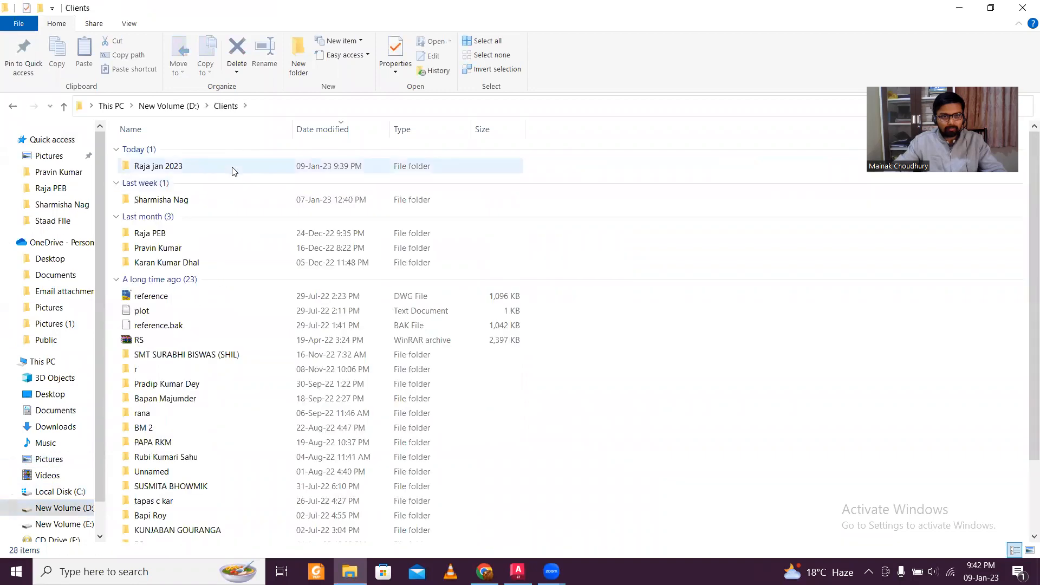
pyautogui.doubleClick(233, 171)
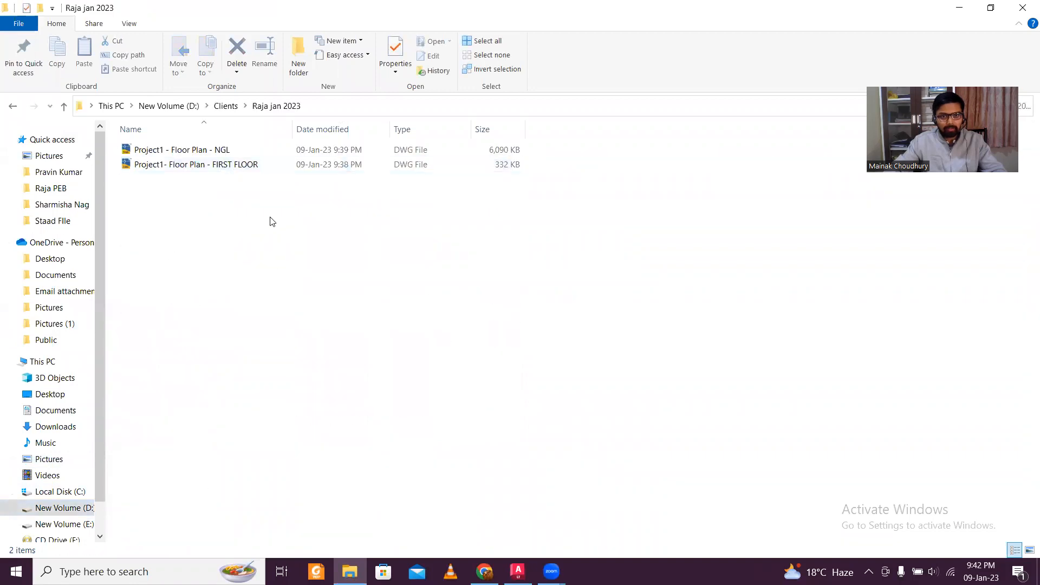
pyautogui.rightClick(328, 275)
pyautogui.click(416, 371)
pyautogui.rightClick(416, 369)
pyautogui.click(447, 212)
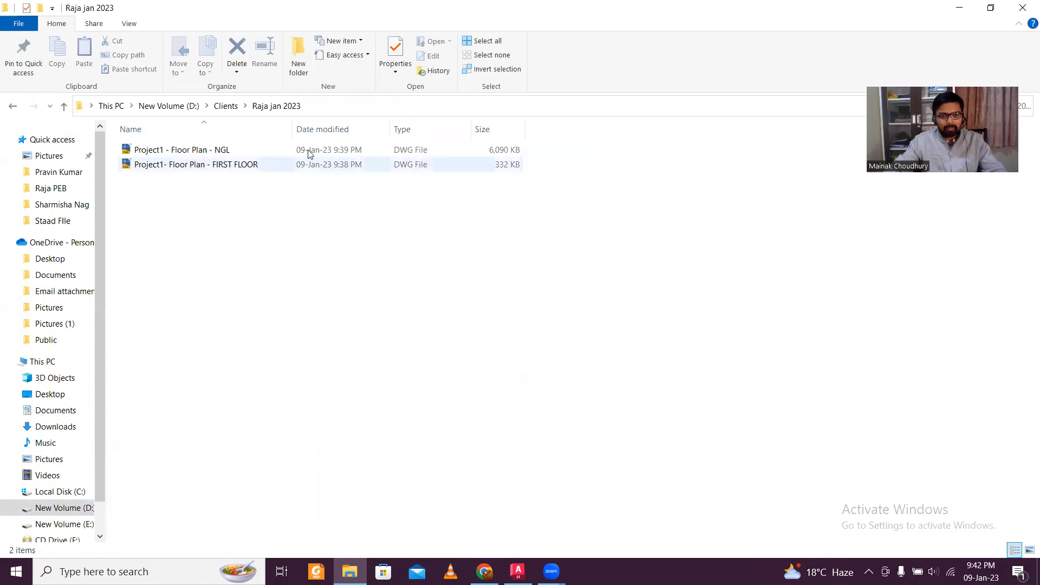
# - Open the "Project1 - Floor Plan - NGL" drawing, look over the floor plan, and close it without saving
pyautogui.doubleClick(336, 152)
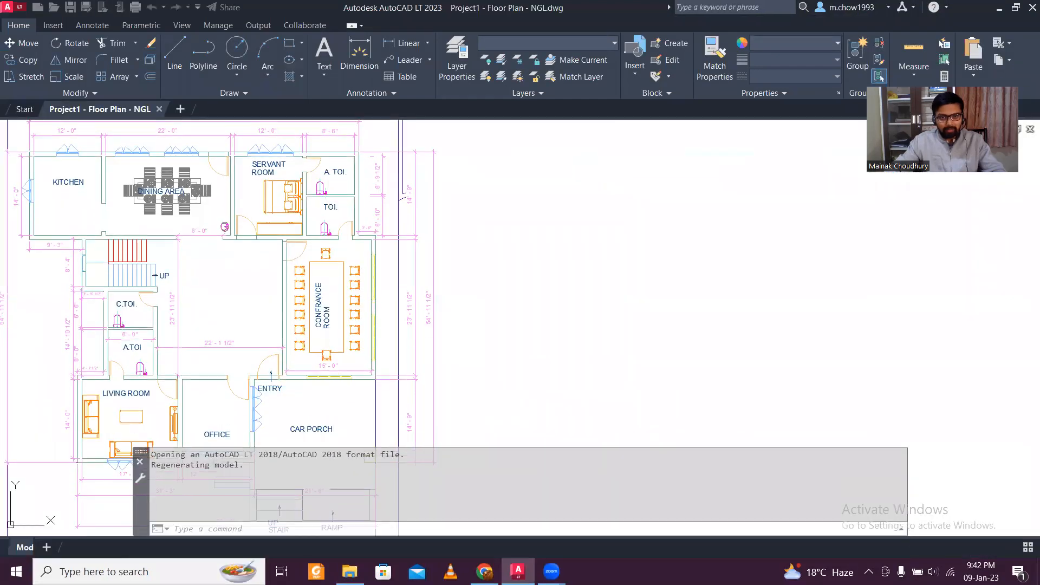
pyautogui.scroll(-4, 328, 211)
pyautogui.moveTo(288, 291); pyautogui.dragTo(309, 258, button='middle')
pyautogui.scroll(4, 308, 258)
pyautogui.scroll(-5, 309, 258)
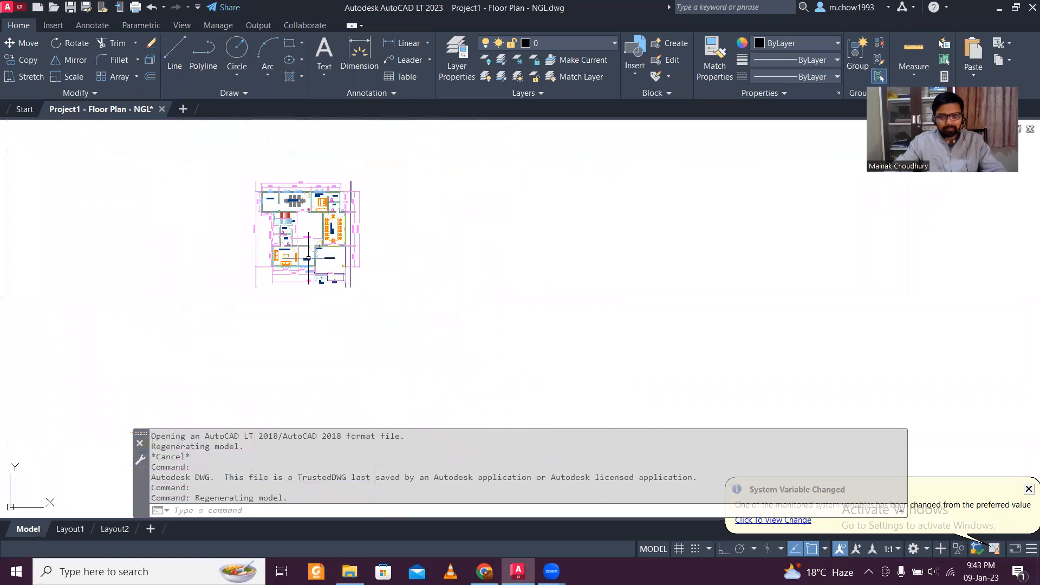
pyautogui.scroll(2, 309, 258)
pyautogui.click(163, 109)
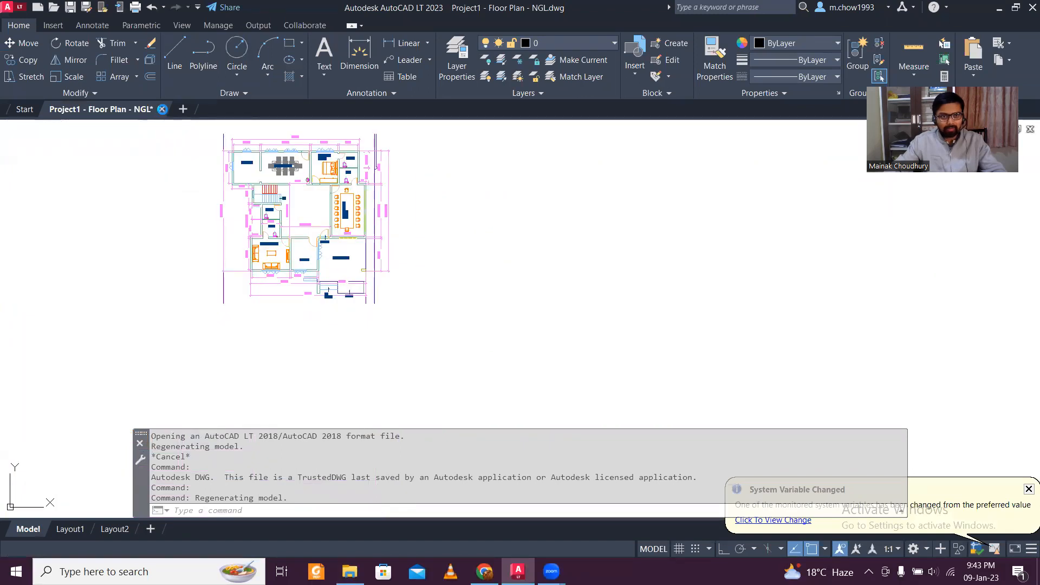
pyautogui.click(556, 319)
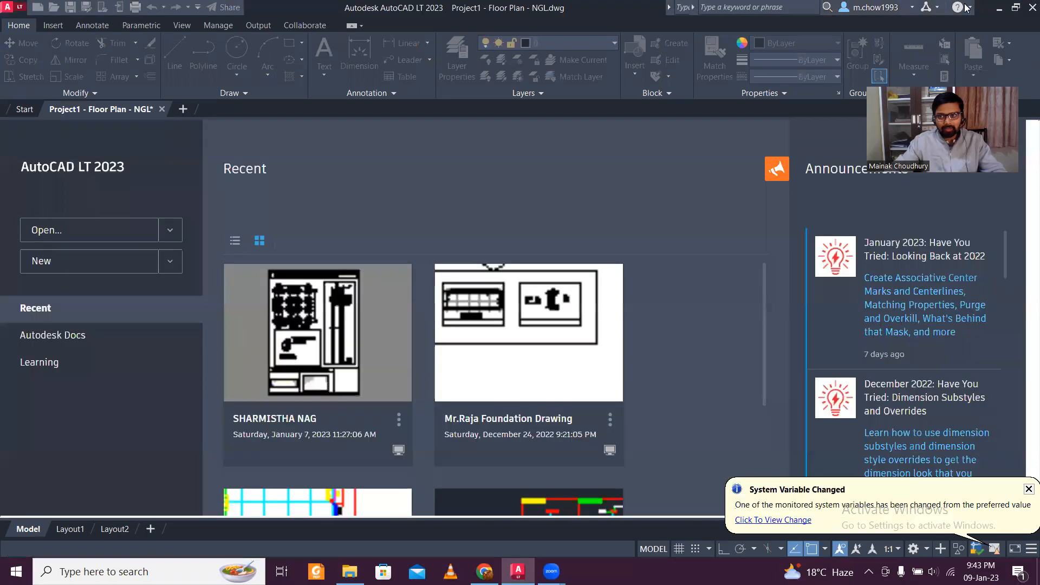
# - Return to the project folder and duplicate both the NGL and FIRST FLOOR drawing files in place
pyautogui.click(1000, 10)
pyautogui.moveTo(567, 217); pyautogui.dragTo(465, 150)
pyautogui.hotkey('ctrl', 'c')
pyautogui.rightClick(533, 258)
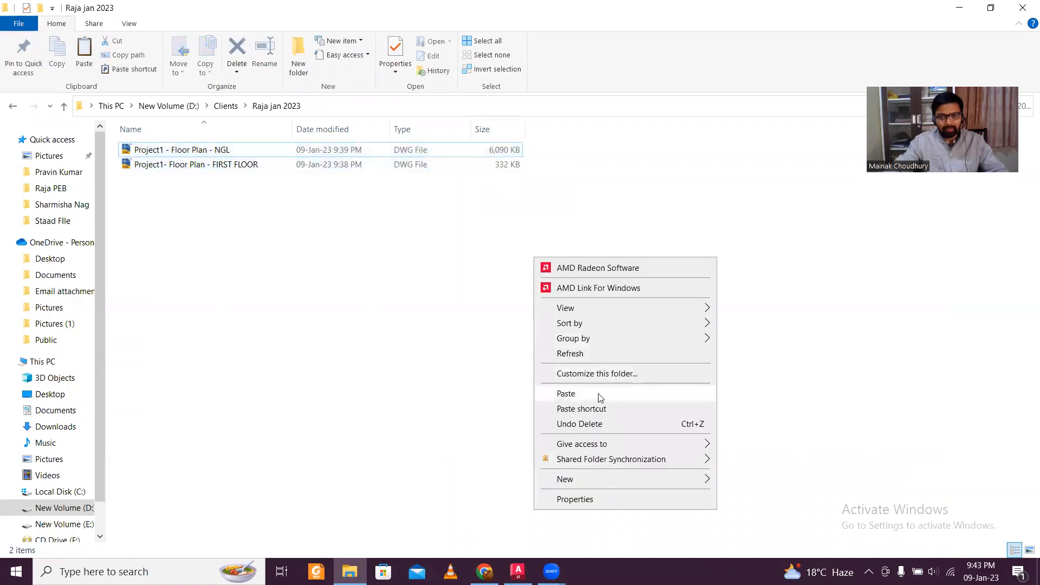
pyautogui.click(567, 394)
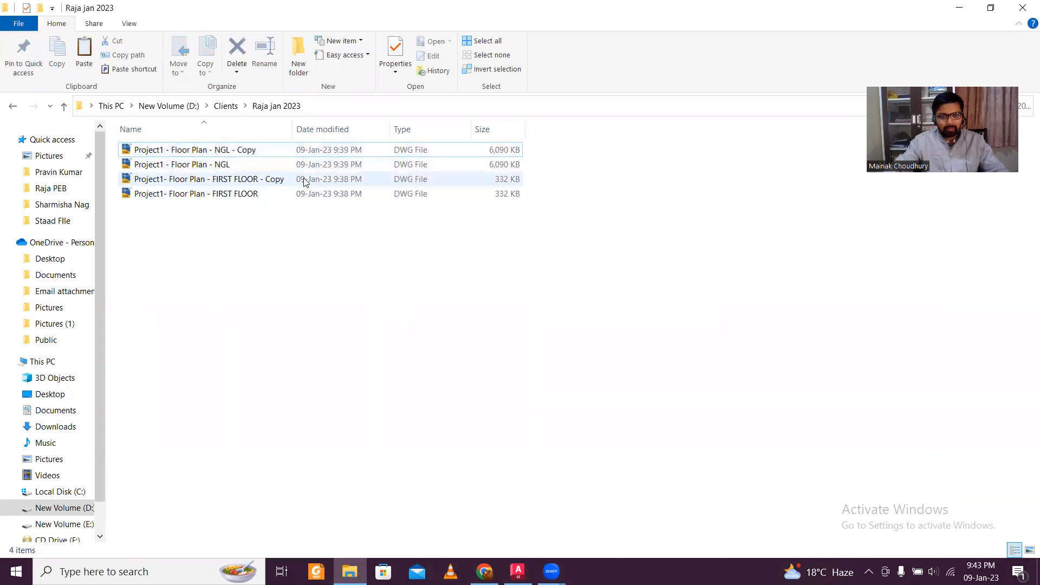
# - Open the "Project1 - Floor Plan - NGL - Copy" drawing and assign all its objects to layer 0 with ByLayer colour
pyautogui.doubleClick(280, 154)
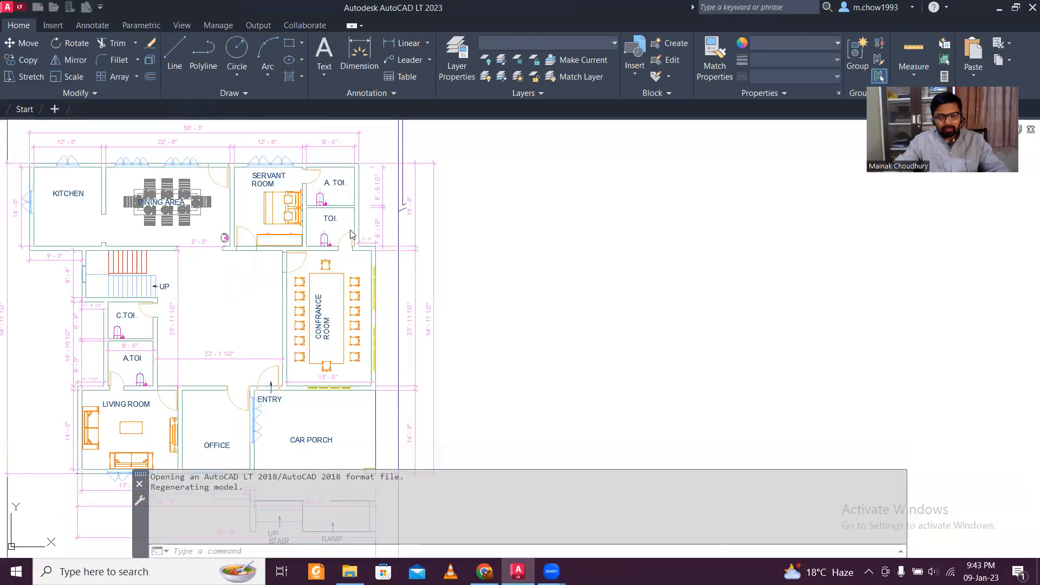
pyautogui.scroll(-8, 343, 262)
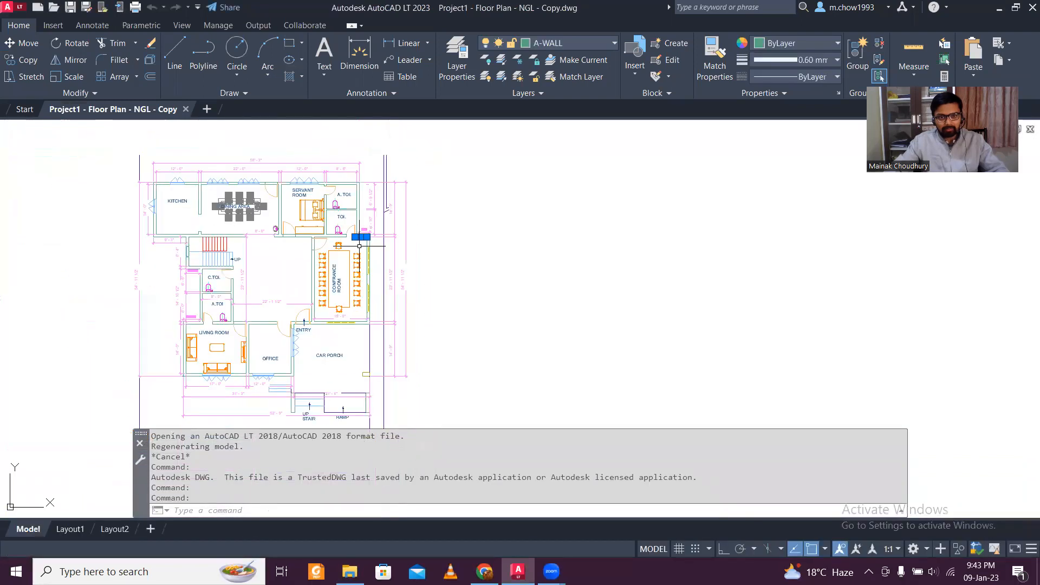
pyautogui.click(230, 165)
pyautogui.click(560, 392)
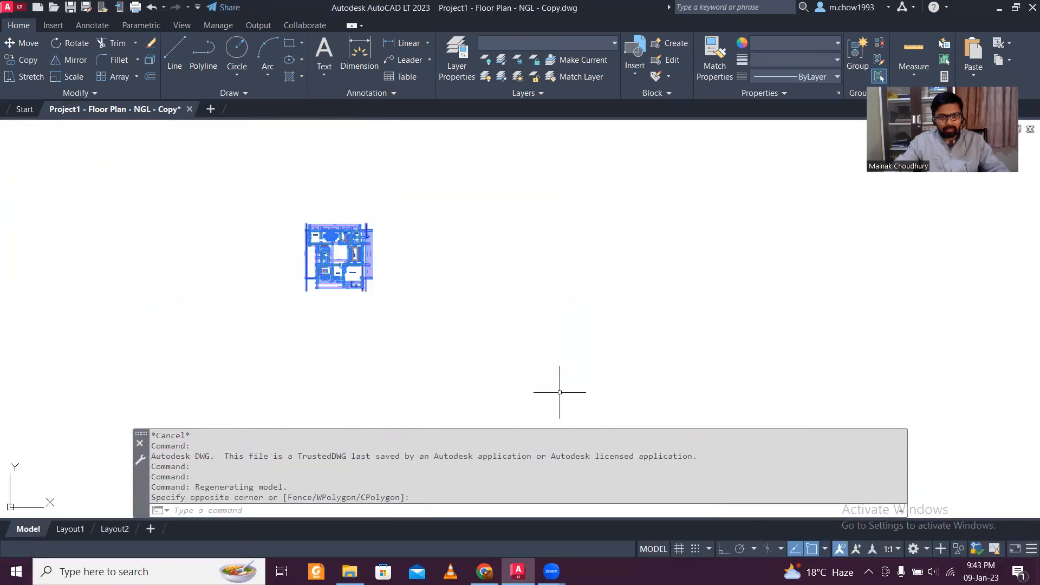
pyautogui.click(548, 43)
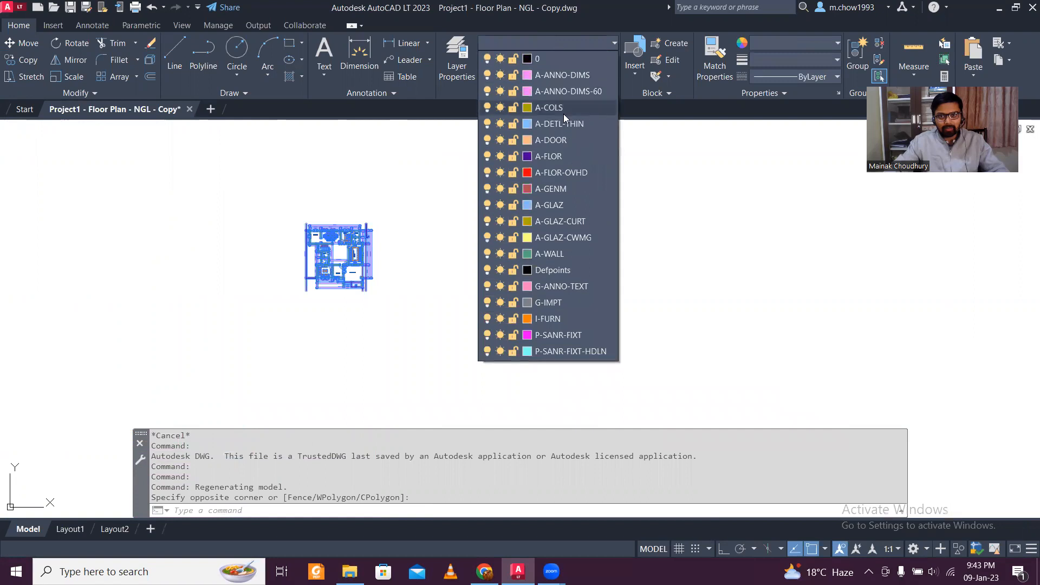
pyautogui.click(557, 59)
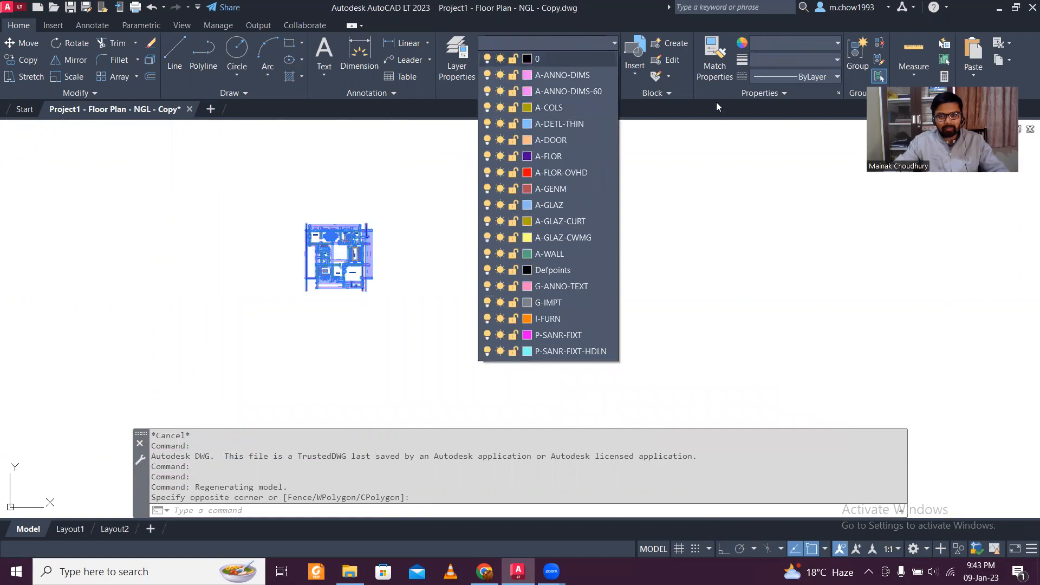
pyautogui.click(764, 44)
pyautogui.click(782, 59)
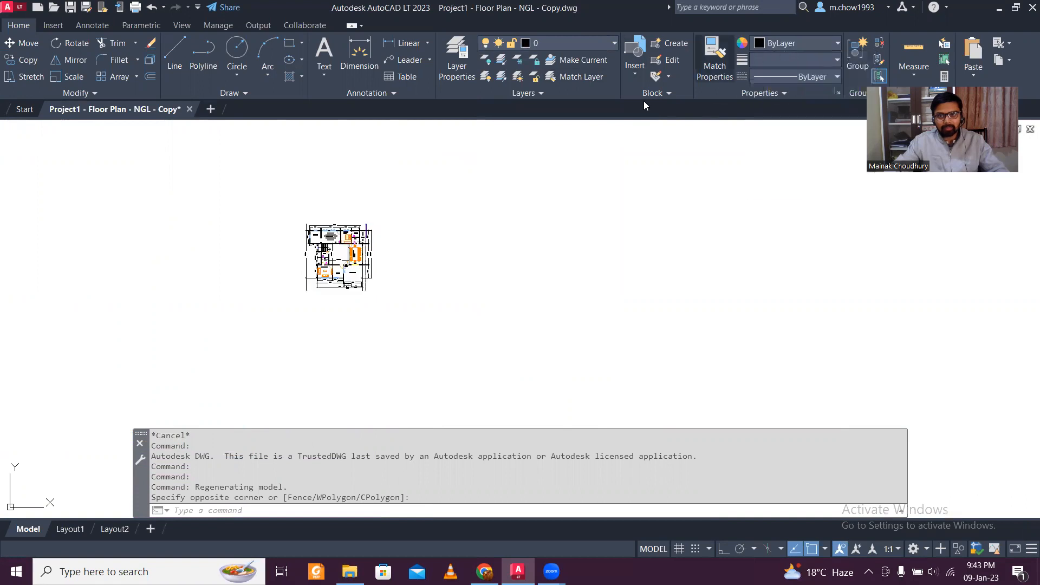
# - Deselect the objects and examine the NGL floor plan's rooms, dimensions, car porch and remaining coloured furniture
pyautogui.scroll(8, 333, 313)
pyautogui.scroll(-3, 333, 269)
pyautogui.press('Escape')
pyautogui.moveTo(351, 263); pyautogui.dragTo(382, 398, button='middle')
pyautogui.scroll(5, 344, 180)
pyautogui.moveTo(364, 201); pyautogui.dragTo(370, 275, button='middle')
pyautogui.scroll(-5, 277, 241)
pyautogui.scroll(1, 296, 350)
pyautogui.scroll(5, 404, 321)
pyautogui.scroll(-3, 358, 310)
pyautogui.scroll(2, 378, 228)
pyautogui.scroll(4, 542, 205)
pyautogui.scroll(-6, 536, 210)
pyautogui.moveTo(514, 351); pyautogui.dragTo(466, 219, button='middle')
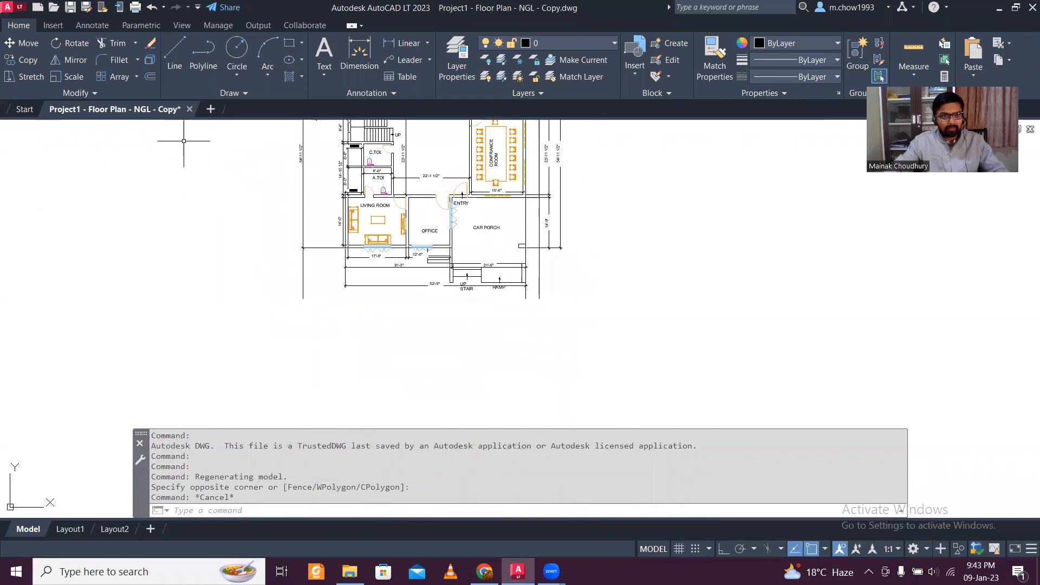
pyautogui.scroll(6, 425, 269)
pyautogui.scroll(-4, 425, 269)
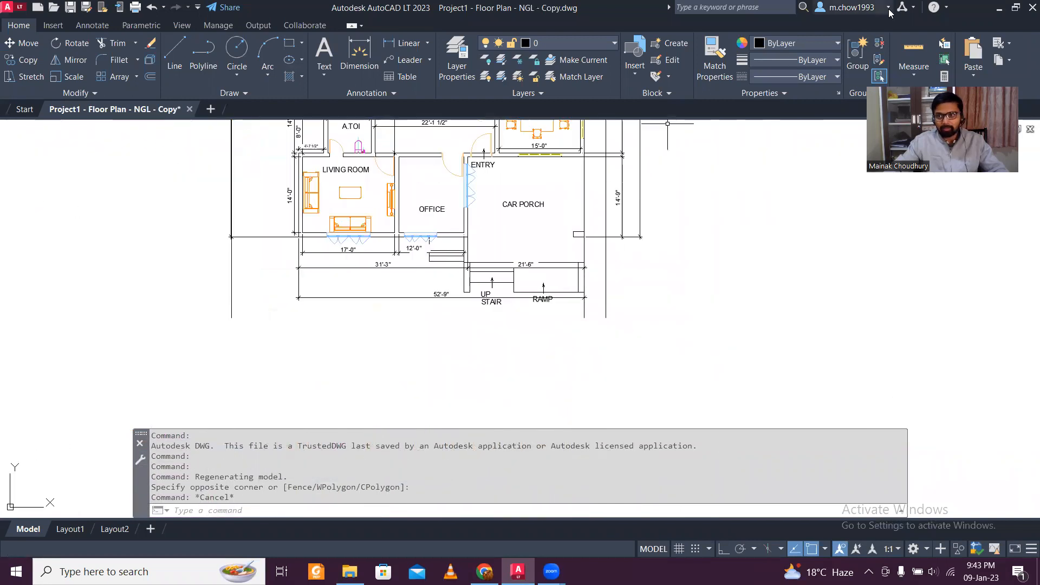
# - Open the "Project1- Floor Plan - FIRST FLOOR - Copy" drawing from the project folder
pyautogui.click(999, 8)
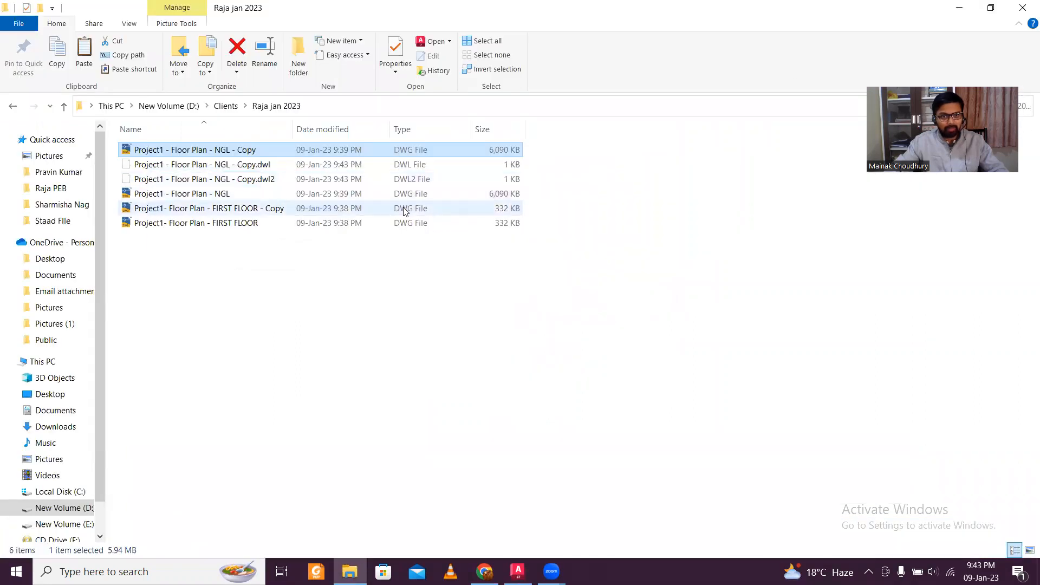
pyautogui.doubleClick(404, 209)
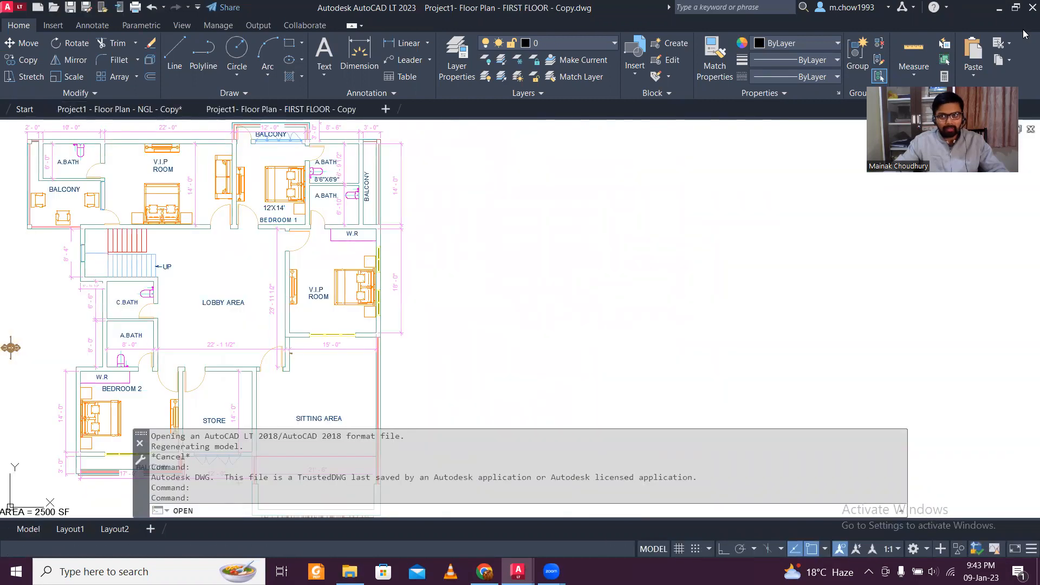
pyautogui.click(1000, 8)
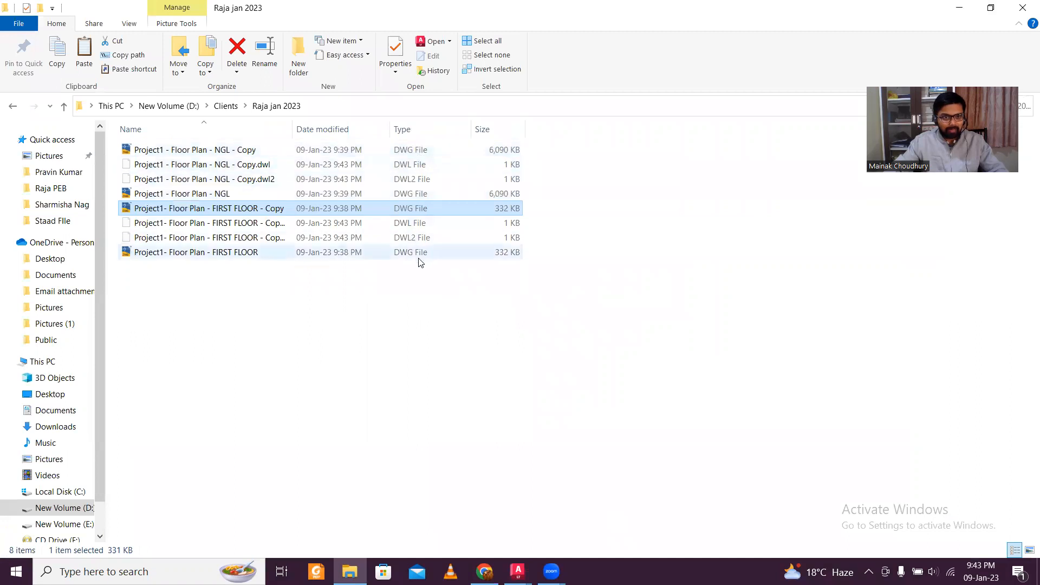
pyautogui.doubleClick(412, 156)
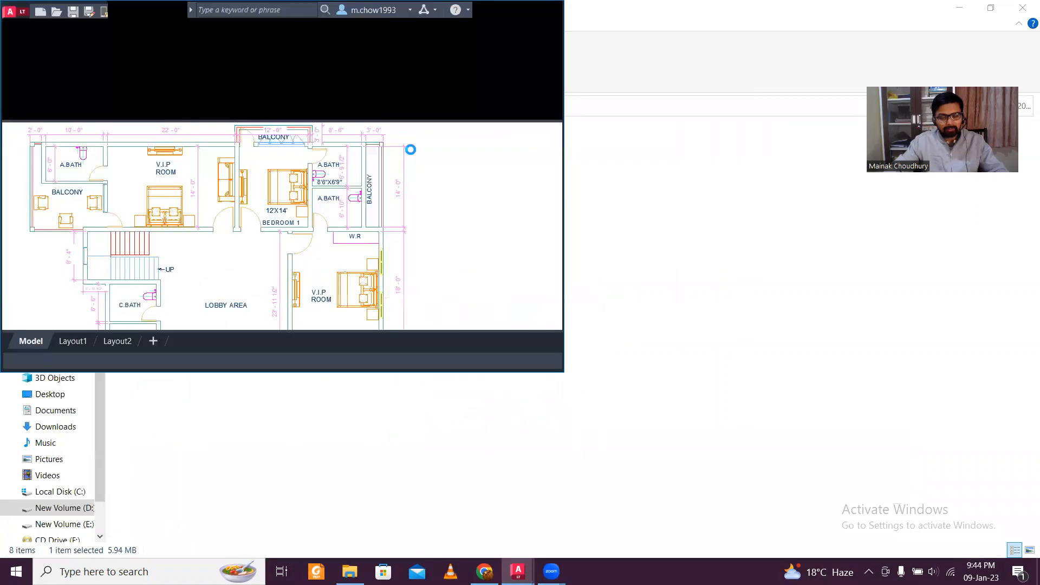
pyautogui.click(538, 9)
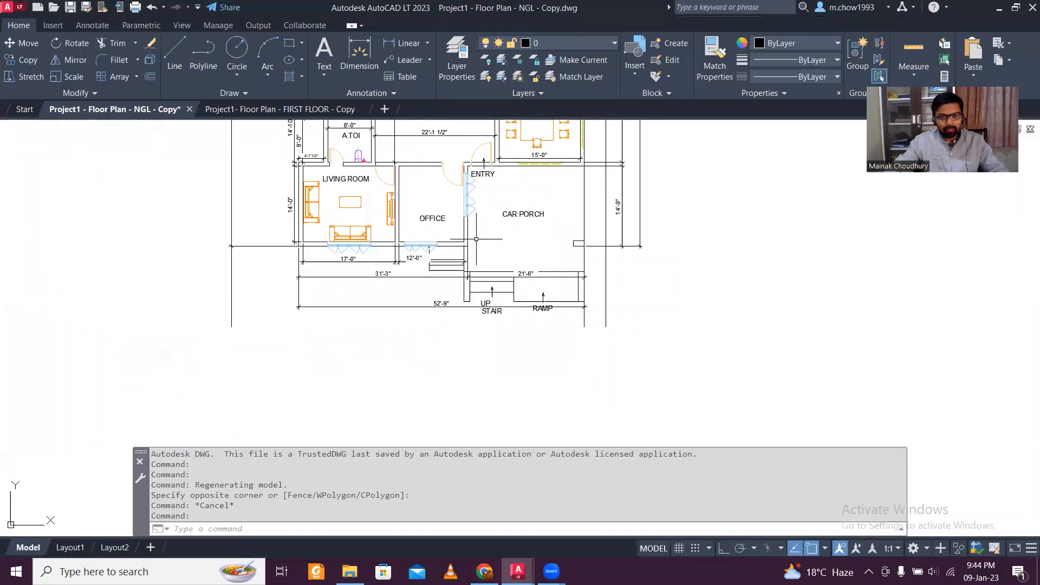
pyautogui.scroll(-5, 476, 239)
pyautogui.click(373, 136)
pyautogui.click(643, 339)
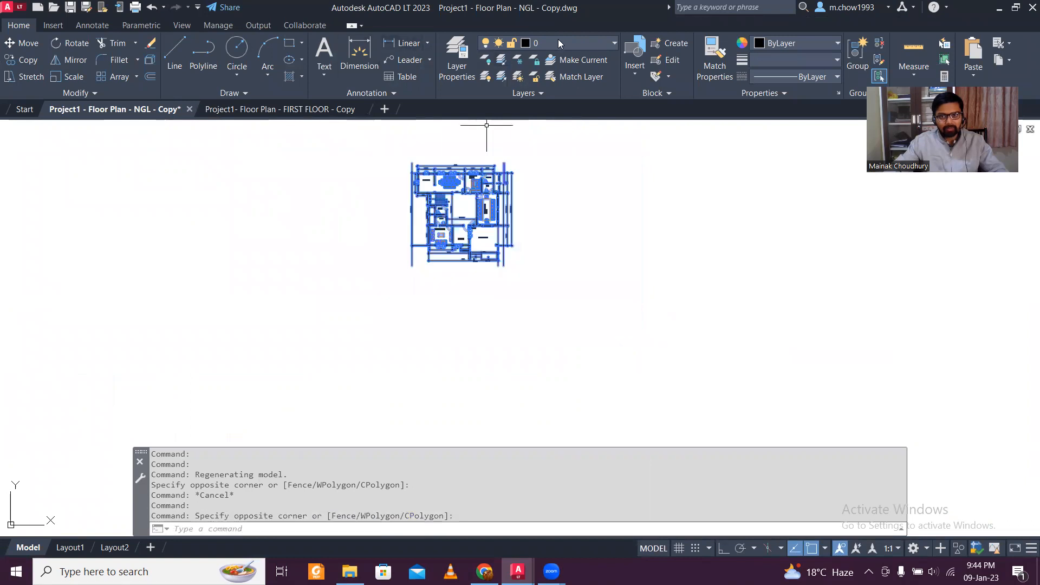
# - In the FIRST FLOOR - Copy drawing, assign all objects to layer 0 with ByLayer colour and clear the selection
pyautogui.click(324, 111)
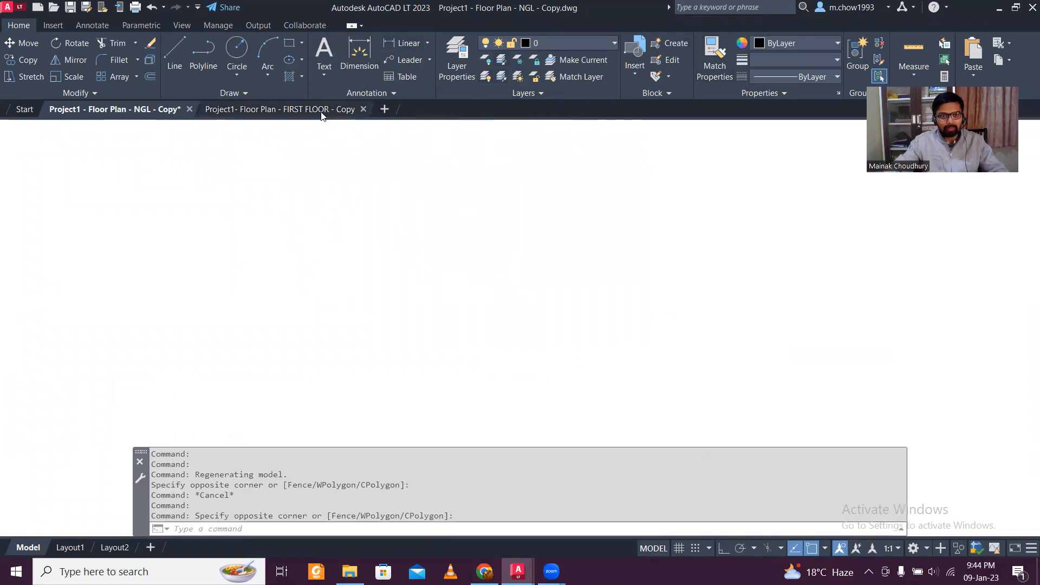
pyautogui.scroll(-4, 292, 214)
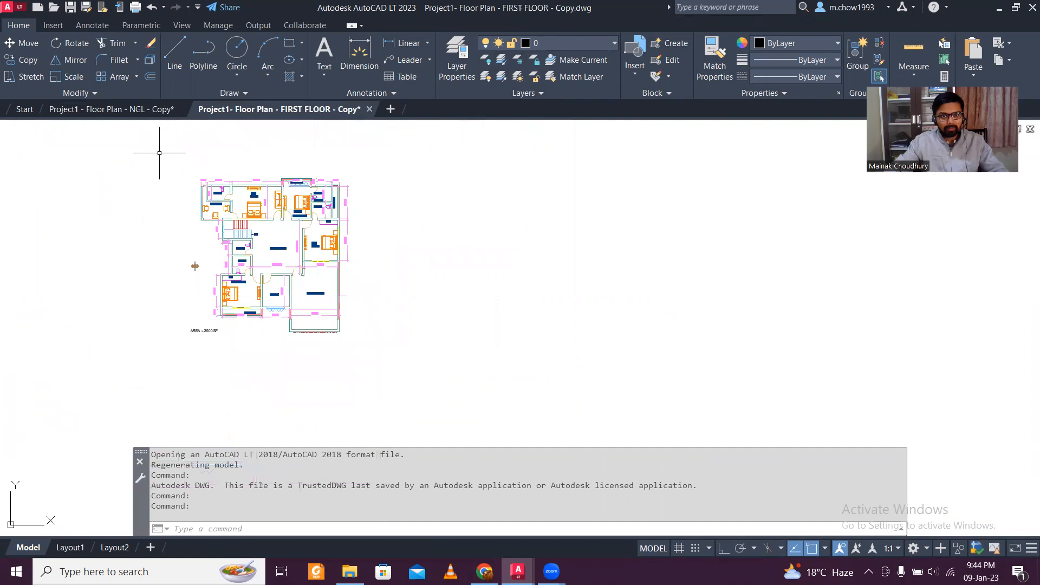
pyautogui.click(130, 141)
pyautogui.click(502, 413)
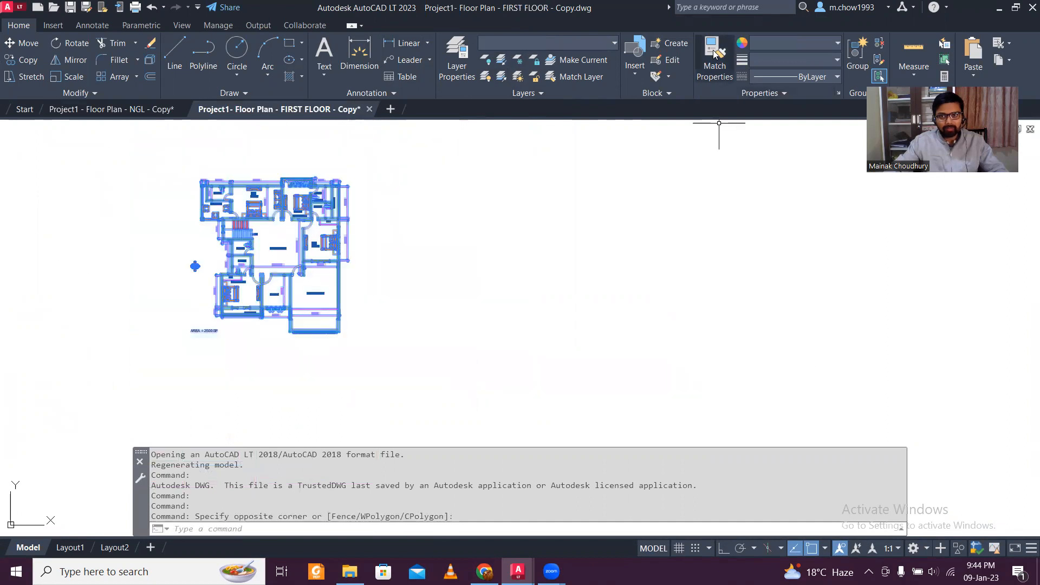
pyautogui.click(602, 41)
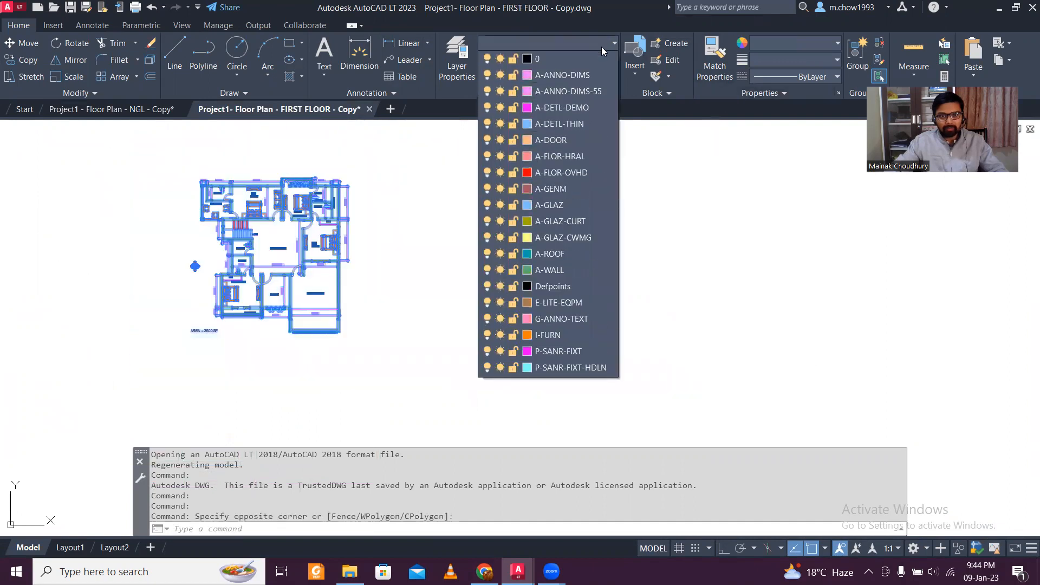
pyautogui.click(577, 58)
pyautogui.click(771, 43)
pyautogui.click(788, 60)
pyautogui.press('Escape')
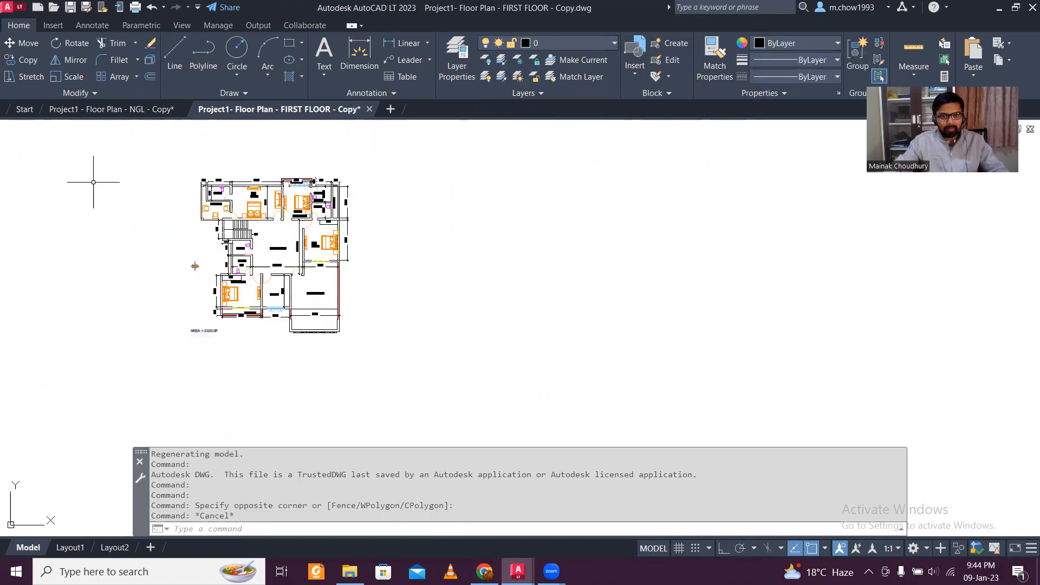
# - Examine the first floor plan, including the area note, balcony, store and sitting area
pyautogui.click(87, 140)
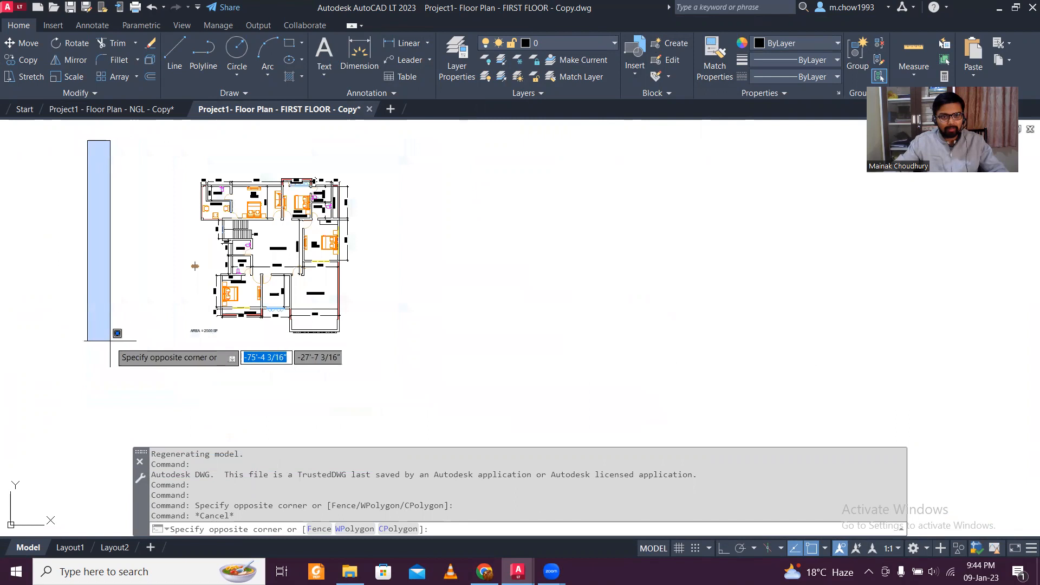
pyautogui.scroll(3, 224, 348)
pyautogui.click(220, 348)
pyautogui.scroll(5, 320, 324)
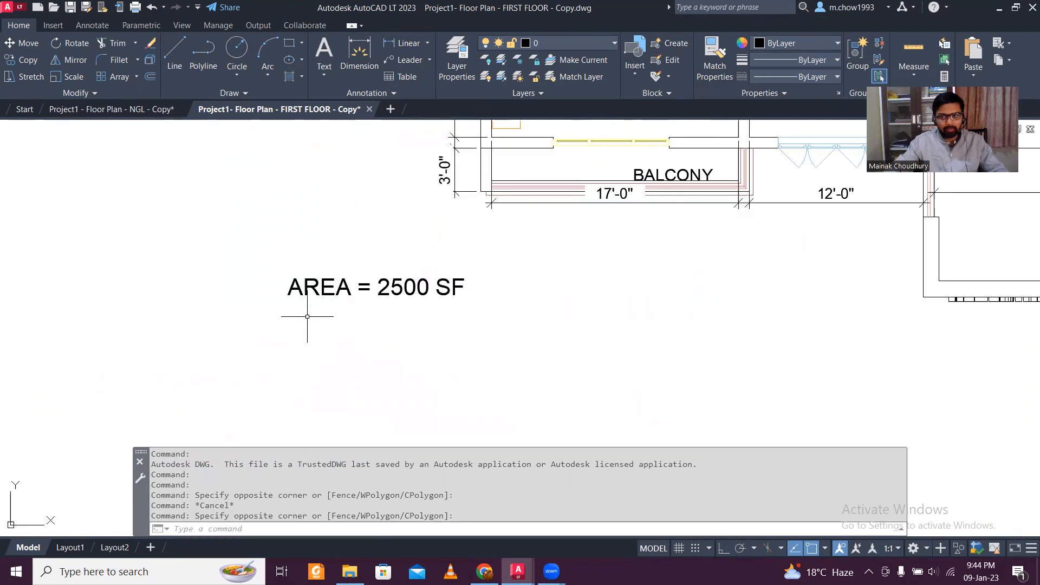
pyautogui.scroll(-4, 307, 316)
pyautogui.scroll(3, 556, 282)
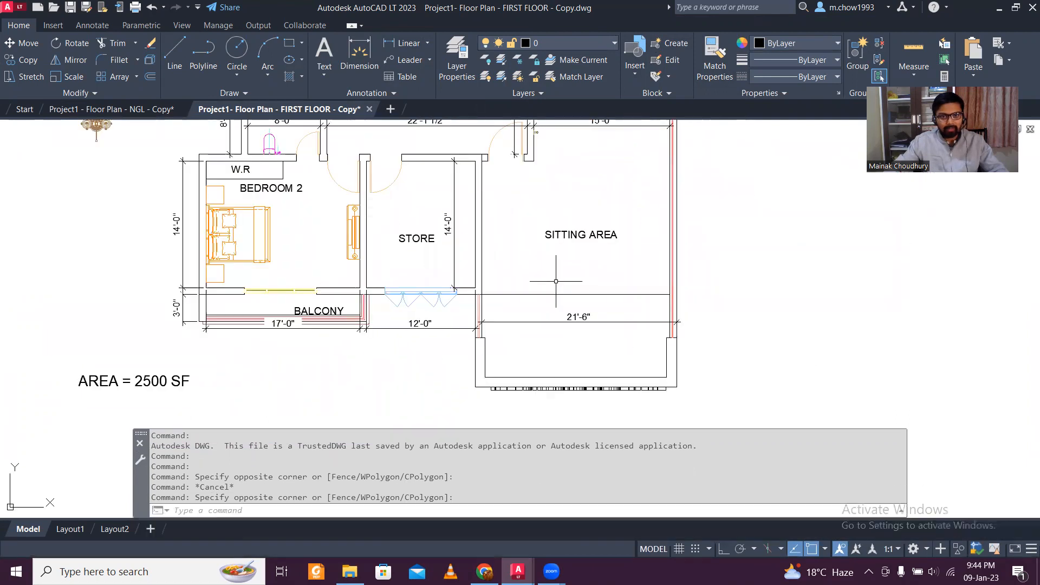
pyautogui.scroll(-3, 556, 281)
pyautogui.scroll(3, 552, 349)
pyautogui.scroll(-4, 405, 268)
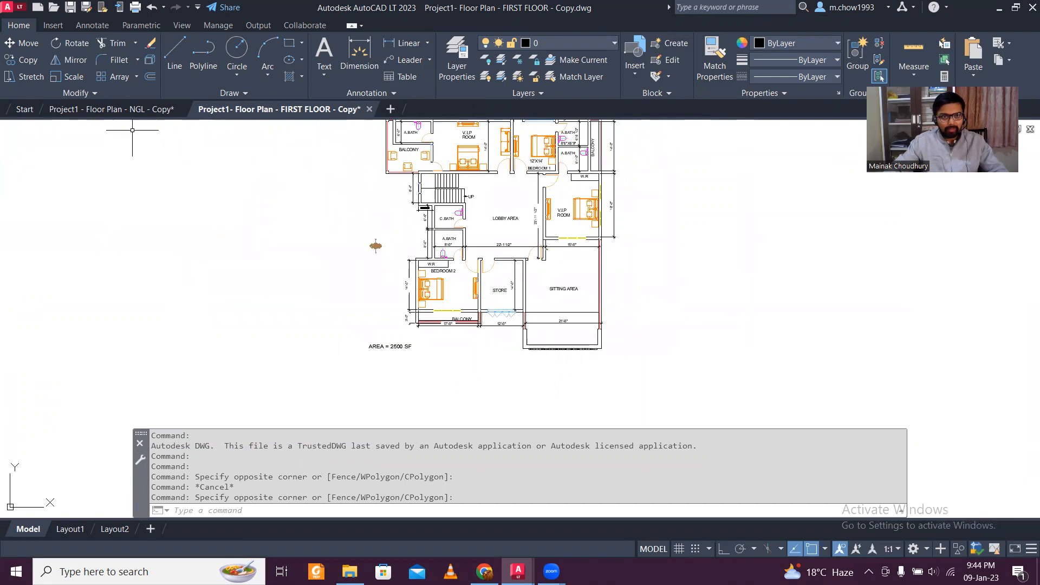
# - Return to the NGL - Copy drawing and examine the living room, office and car porch area
pyautogui.click(130, 109)
pyautogui.scroll(4, 458, 250)
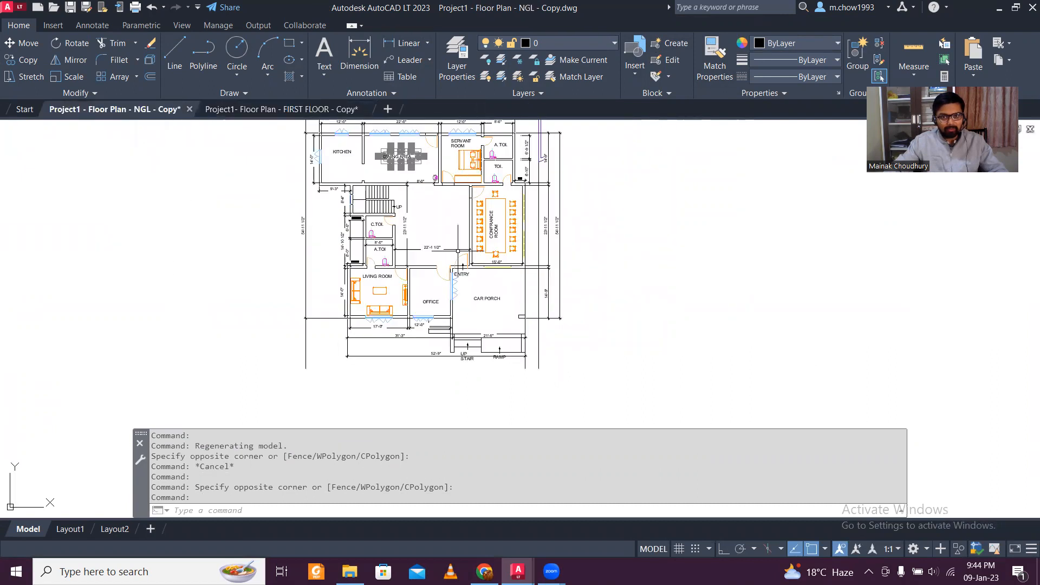
pyautogui.scroll(3, 479, 297)
pyautogui.scroll(-3, 484, 299)
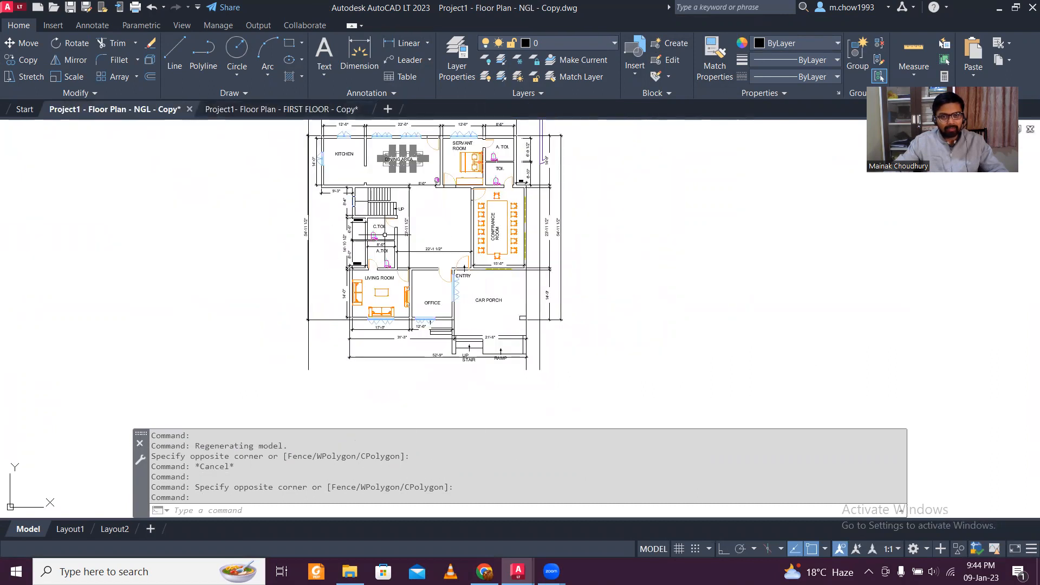
pyautogui.scroll(5, 475, 303)
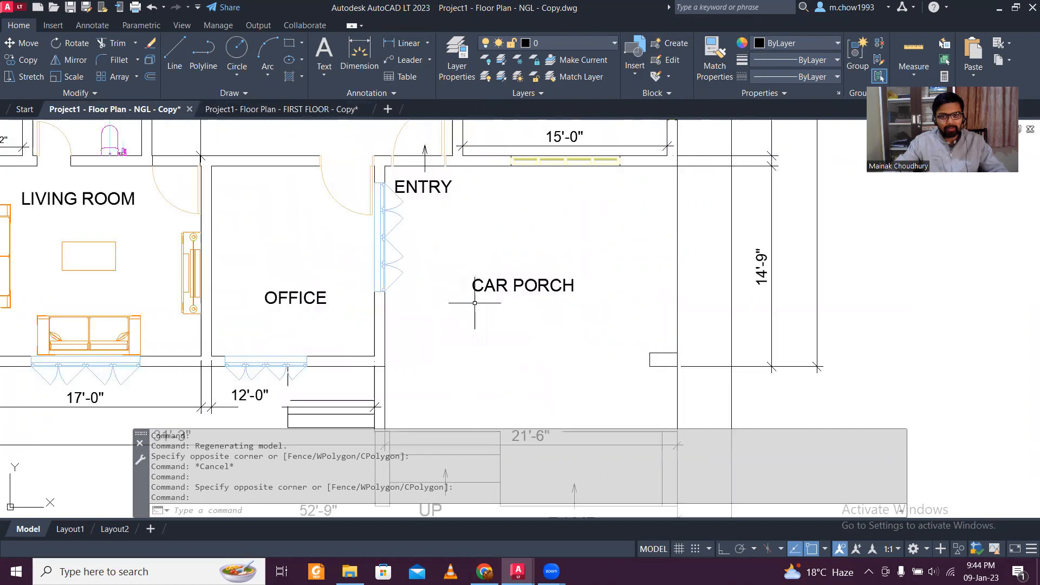
# - In the FIRST FLOOR - Copy drawing, cut the whole first floor plan and undo the cut
pyautogui.click(314, 112)
pyautogui.scroll(-5, 398, 230)
pyautogui.click(321, 132)
pyautogui.click(451, 226)
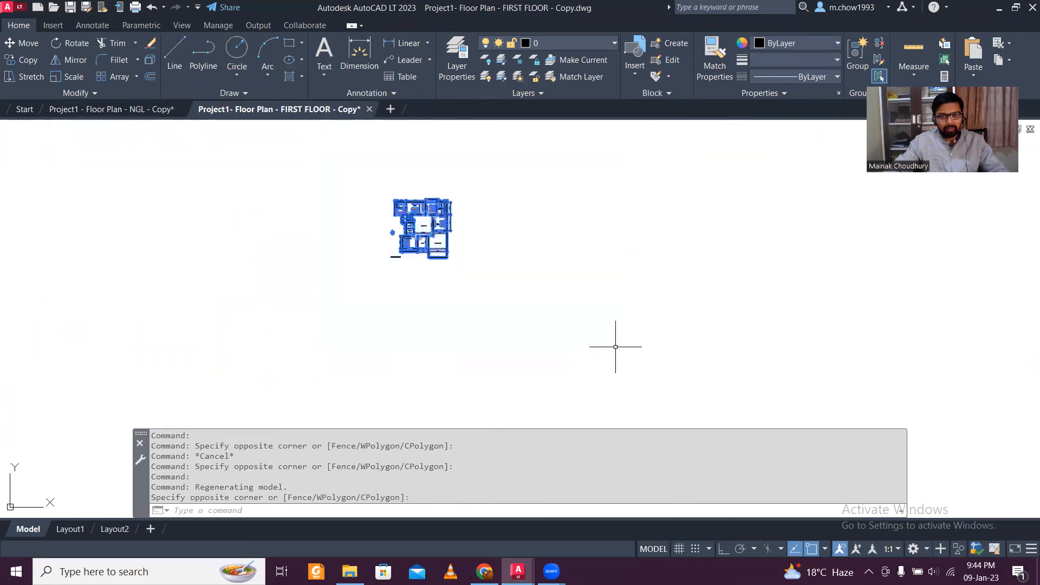
pyautogui.hotkey('ctrl', 'x')
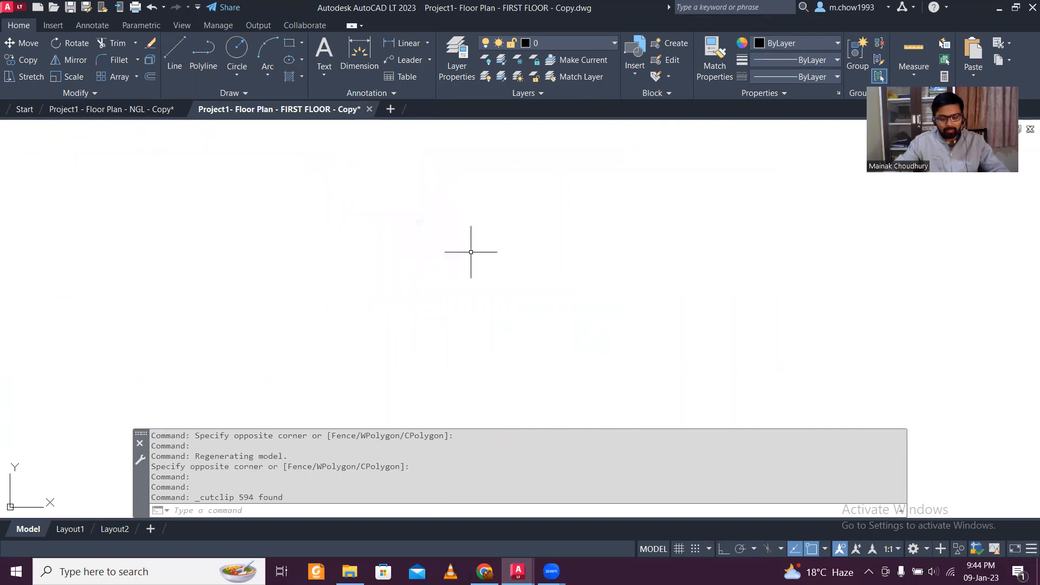
pyautogui.hotkey('ctrl', 'c')
pyautogui.press('Escape')
pyautogui.hotkey('ctrl', 'z')
pyautogui.hotkey('ctrl', 'z')
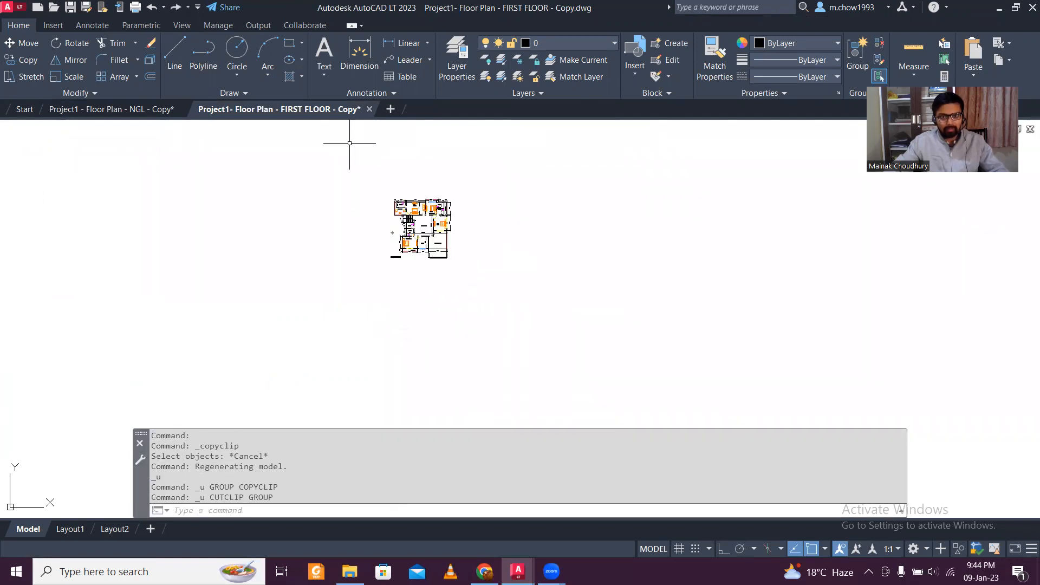
# - Copy the entire first floor plan and paste it beside the NGL plan in the NGL - Copy drawing
pyautogui.click(344, 180)
pyautogui.click(605, 349)
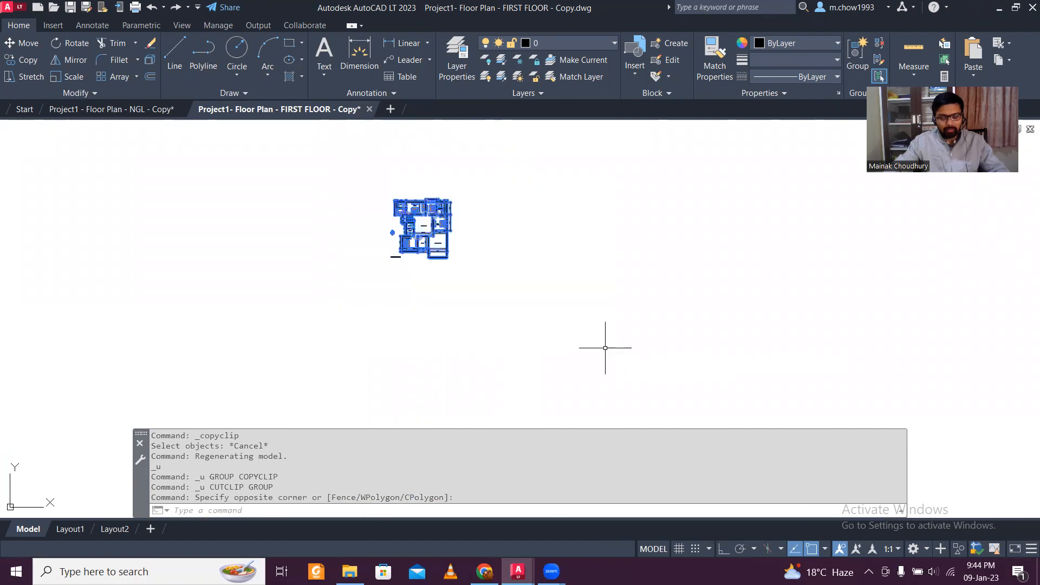
pyautogui.hotkey('ctrl', 'c')
pyautogui.click(126, 109)
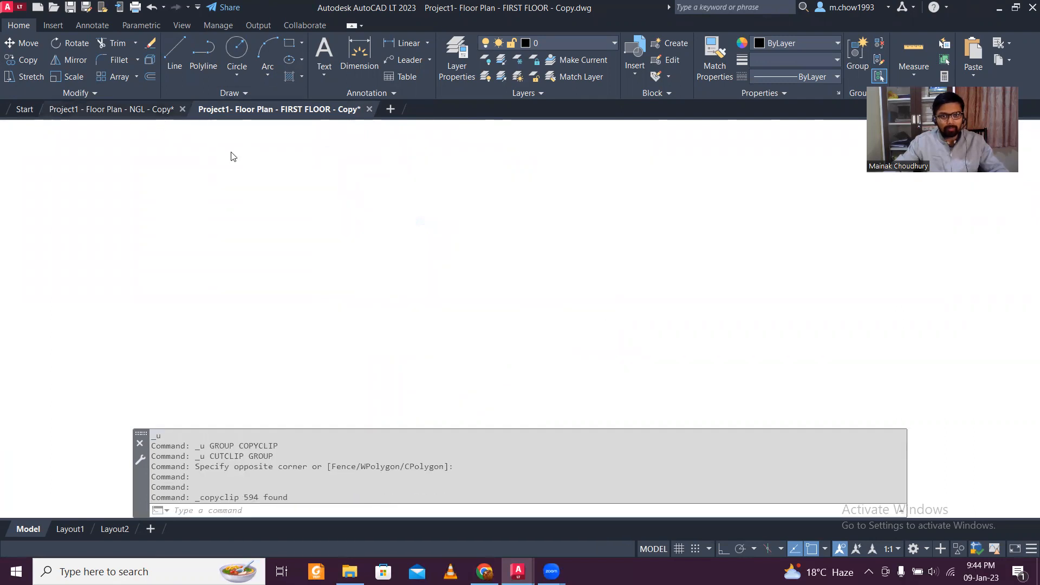
pyautogui.scroll(-8, 366, 269)
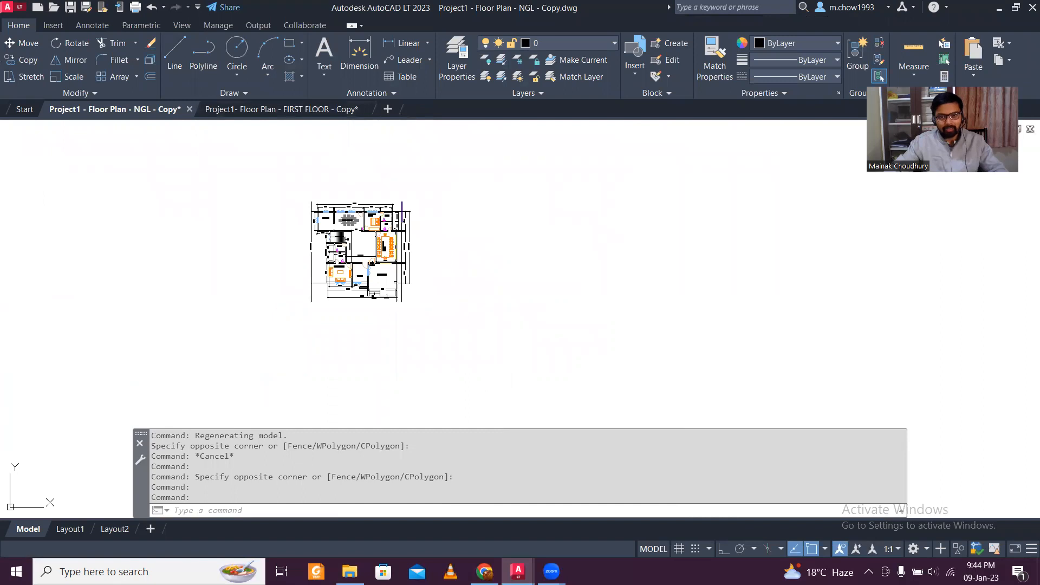
pyautogui.hotkey('ctrl', 'v')
pyautogui.click(460, 292)
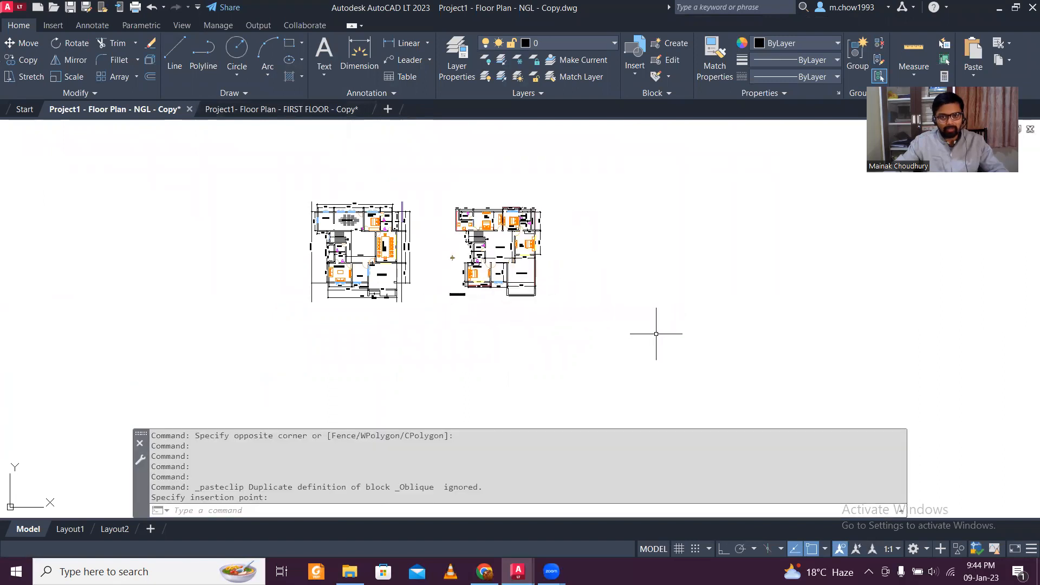
# - Close the FIRST FLOOR - Copy drawing so that only the NGL - Copy drawing stays open
pyautogui.click(303, 110)
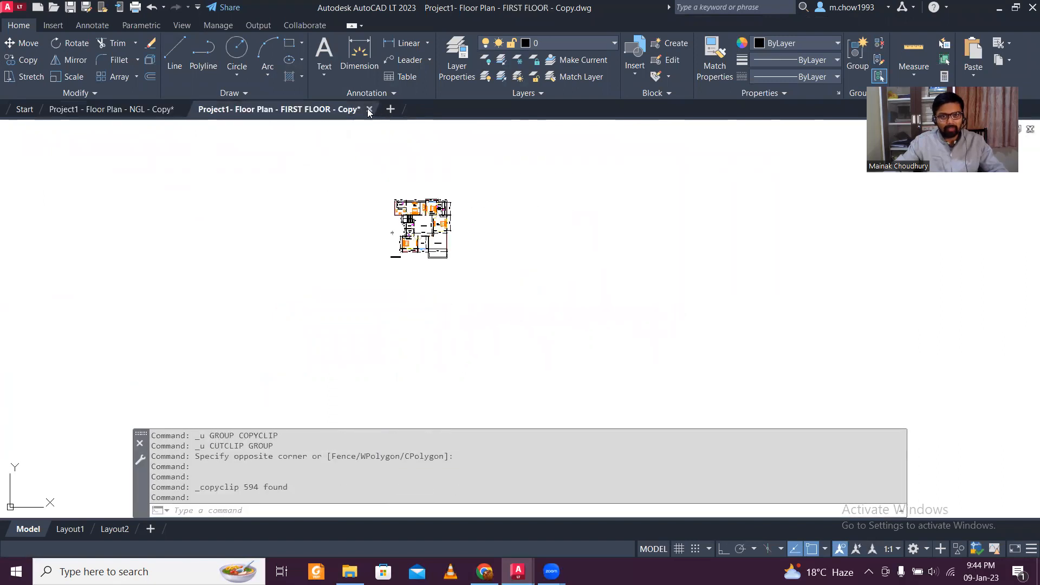
pyautogui.click(368, 110)
pyautogui.click(570, 316)
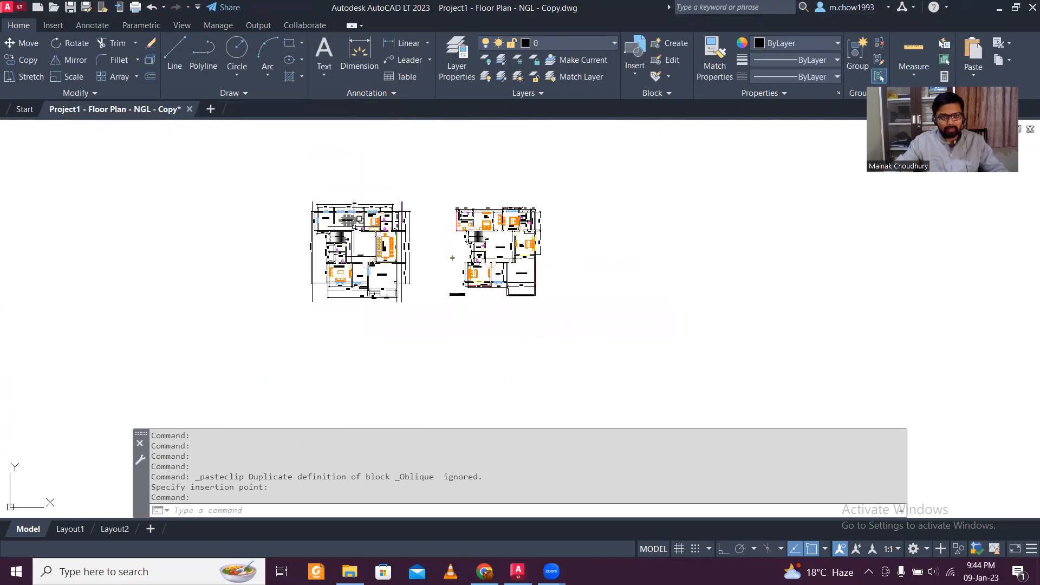
# - Save the NGL - Copy drawing containing both floor plans
pyautogui.scroll(2, 266, 194)
pyautogui.scroll(-2, 267, 195)
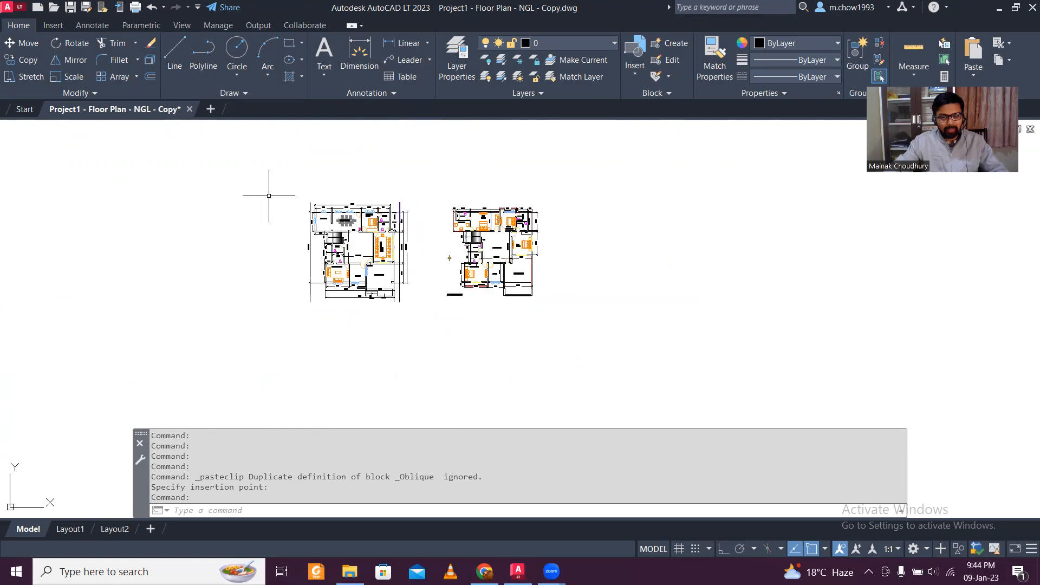
pyautogui.scroll(2, 462, 260)
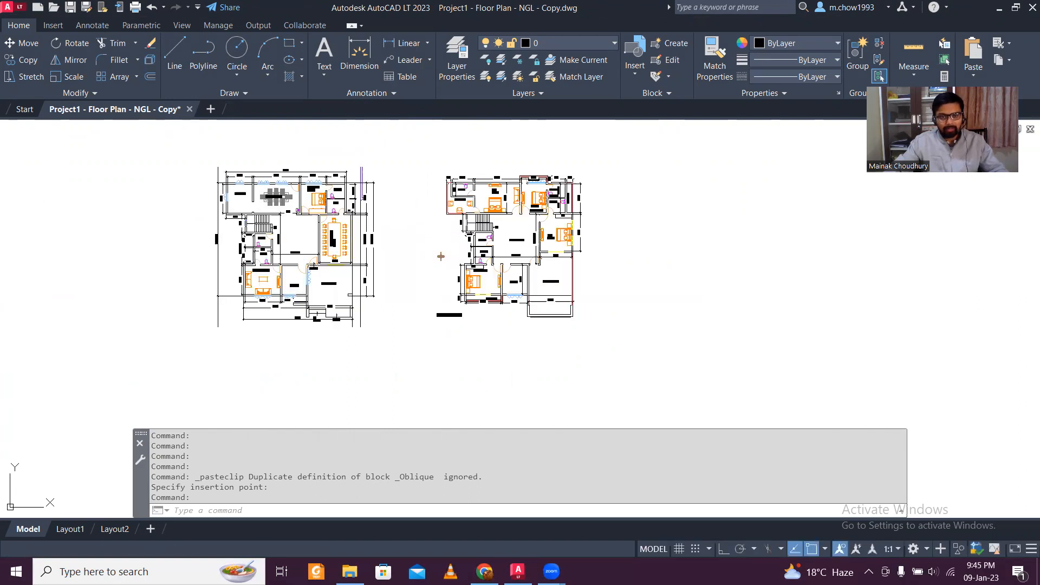
pyautogui.hotkey('ctrl', 's')
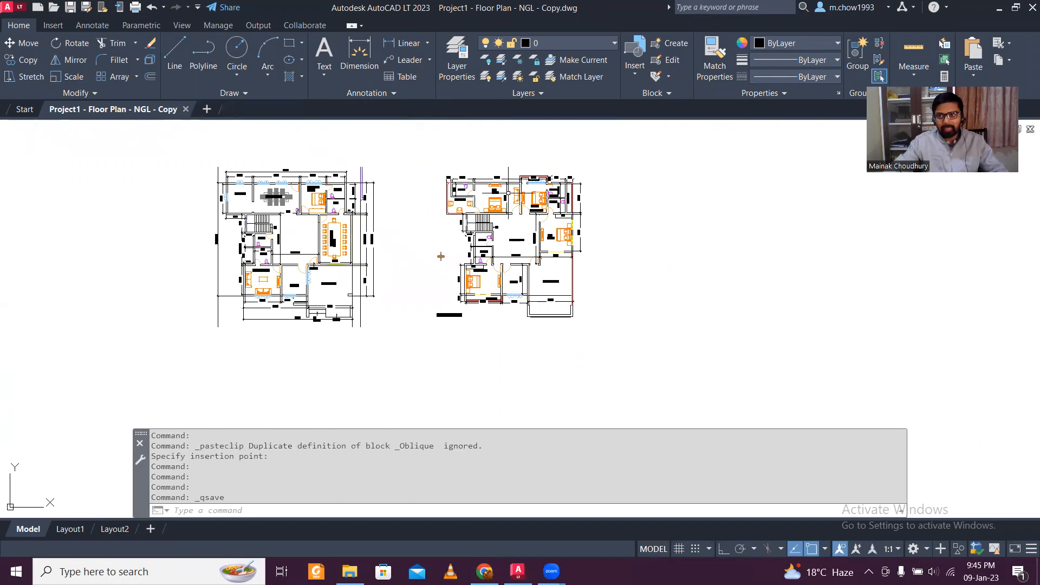
# - Examine the pasted first floor plan around Bedroom 2, the store, balcony and sitting area, leaving nothing selected
pyautogui.scroll(3, 441, 256)
pyautogui.scroll(-3, 281, 292)
pyautogui.scroll(3, 304, 188)
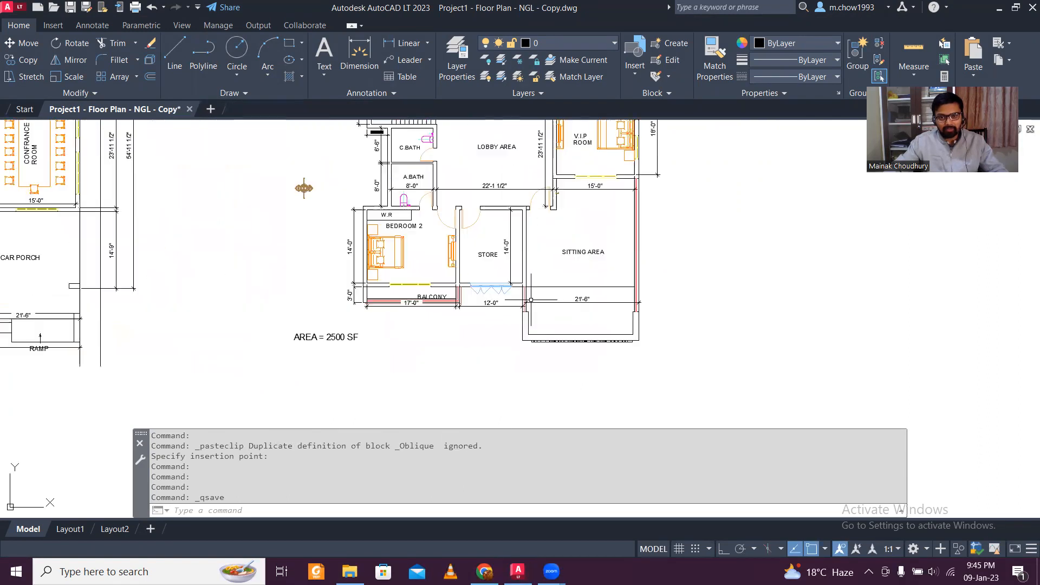
pyautogui.scroll(3, 515, 290)
pyautogui.scroll(-4, 518, 290)
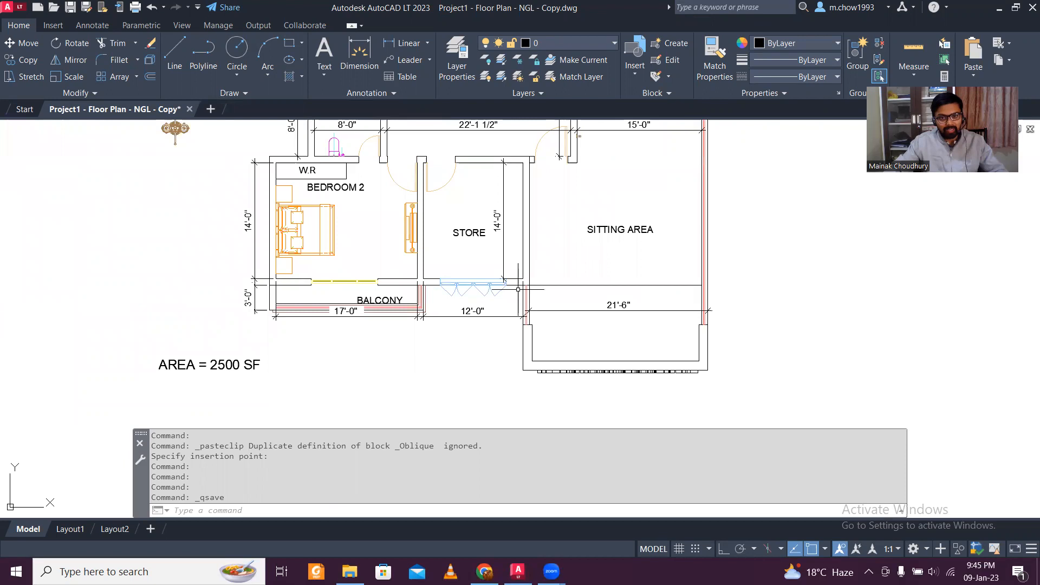
pyautogui.scroll(4, 437, 302)
pyautogui.scroll(3, 379, 282)
pyautogui.scroll(-5, 406, 294)
pyautogui.scroll(6, 389, 272)
pyautogui.click(335, 275)
pyautogui.click(293, 192)
pyautogui.press('Escape')
# - Compare the NGL and first floor plans side by side in the drawing
pyautogui.scroll(-4, 329, 246)
pyautogui.moveTo(271, 259); pyautogui.dragTo(645, 310, button='middle')
pyautogui.scroll(3, 564, 206)
pyautogui.scroll(-5, 620, 235)
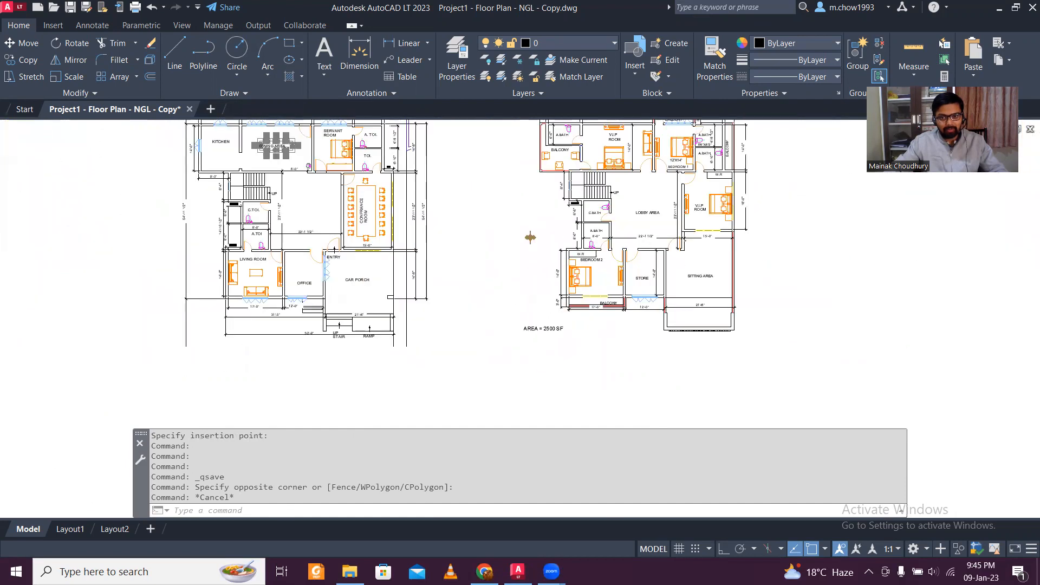
pyautogui.scroll(6, 573, 330)
pyautogui.scroll(-6, 518, 330)
pyautogui.moveTo(485, 325); pyautogui.dragTo(596, 302, button='middle')
pyautogui.scroll(6, 378, 280)
pyautogui.scroll(-6, 387, 284)
pyautogui.moveTo(397, 271); pyautogui.dragTo(430, 354, button='middle')
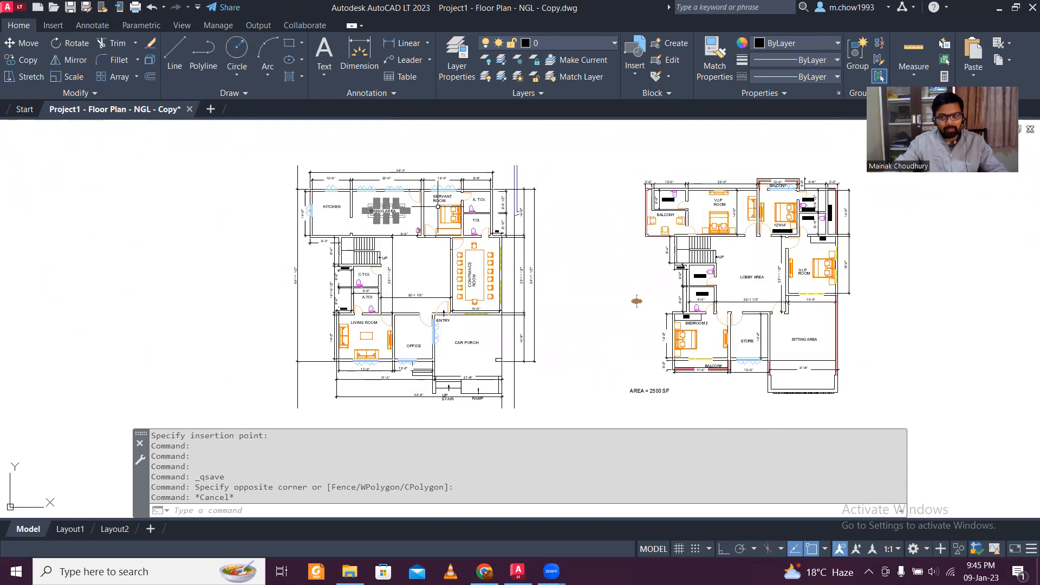
# - Examine the front part of the NGL plan, including the ramp, stair, car porch, office and living room
pyautogui.moveTo(466, 246); pyautogui.dragTo(470, 165, button='middle')
pyautogui.scroll(6, 443, 288)
pyautogui.scroll(-2, 487, 319)
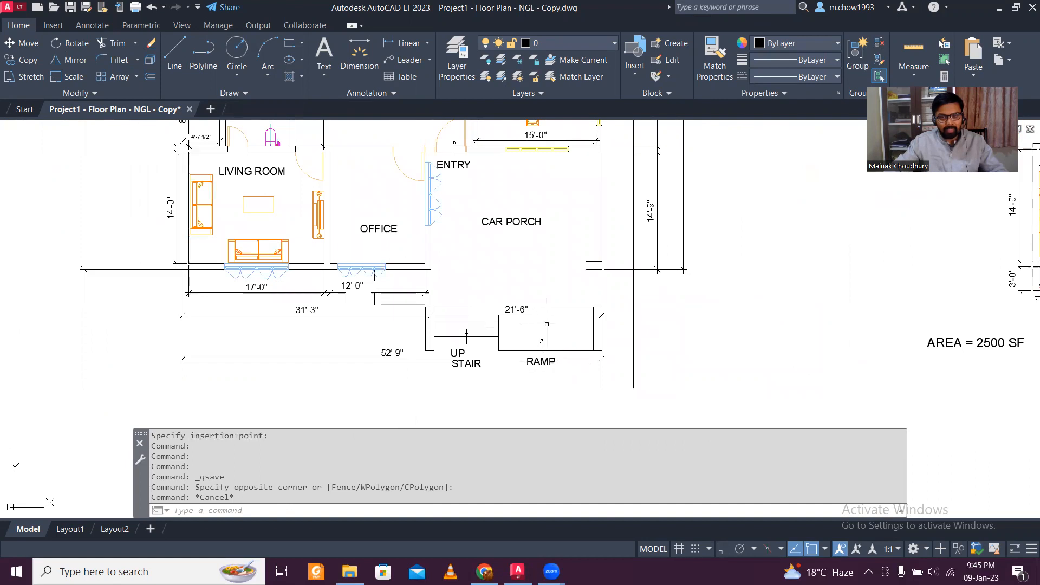
pyautogui.moveTo(501, 237); pyautogui.dragTo(613, 309, button='middle')
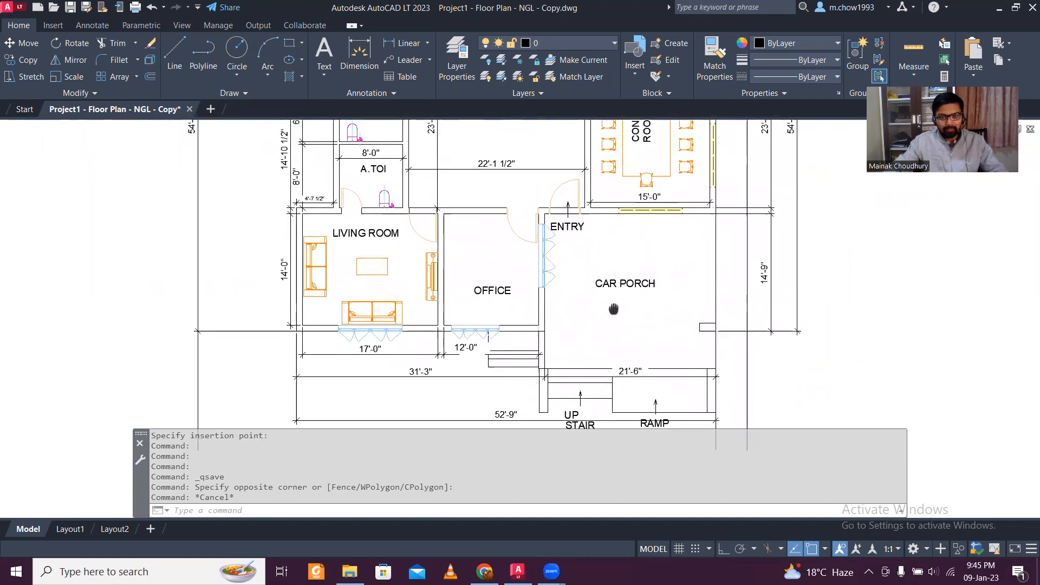
pyautogui.scroll(6, 337, 337)
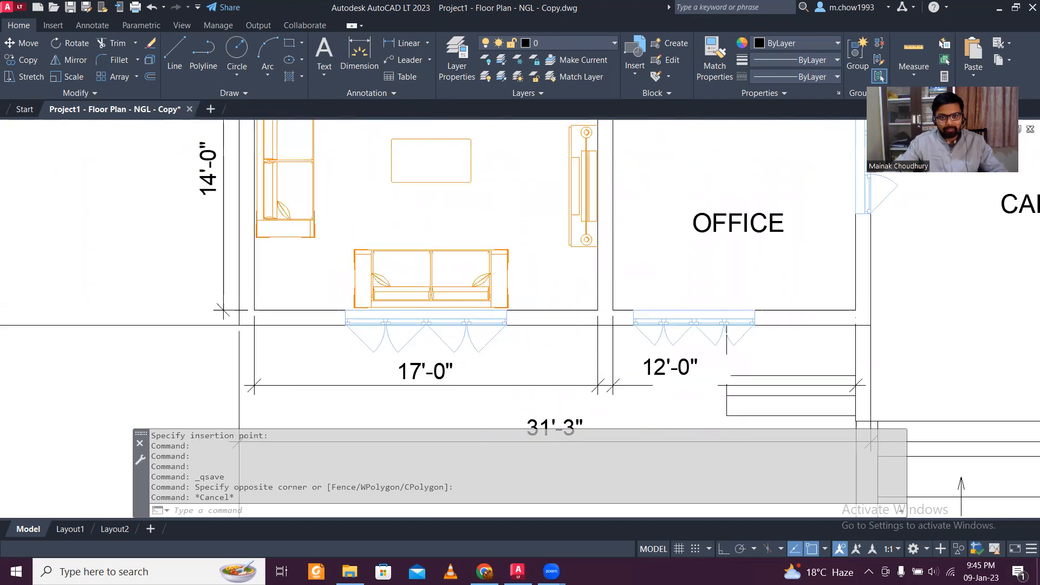
pyautogui.scroll(-2, 347, 333)
pyautogui.scroll(-2, 551, 321)
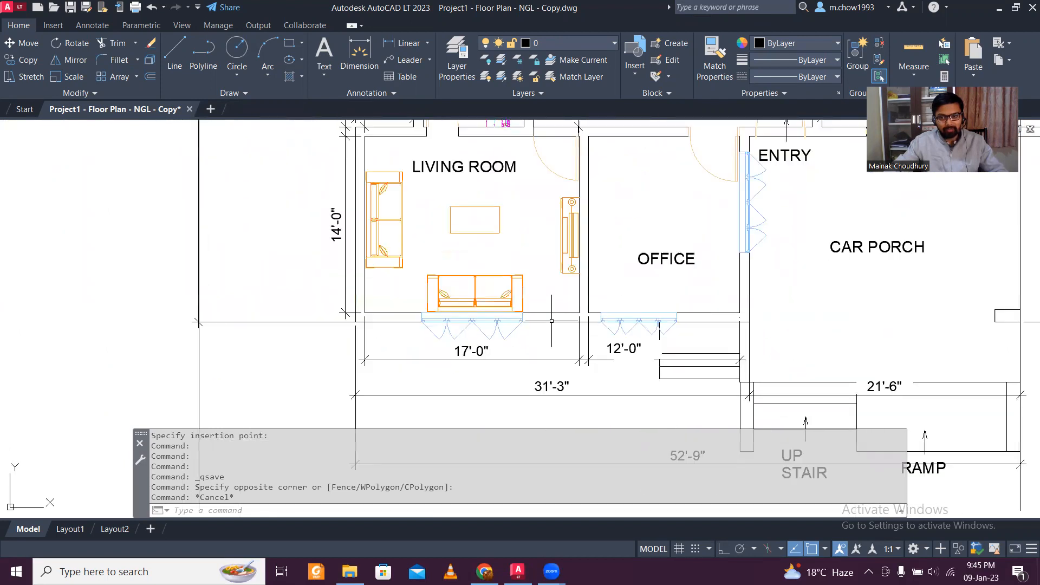
pyautogui.scroll(-2, 683, 300)
pyautogui.scroll(4, 644, 340)
pyautogui.scroll(-4, 645, 339)
# - Examine the NGL plan's entry, central hall, toilets, staircase, conference room, servant room, dining area and kitchen
pyautogui.moveTo(657, 272); pyautogui.dragTo(614, 367, button='middle')
pyautogui.moveTo(713, 325); pyautogui.dragTo(552, 347, button='middle')
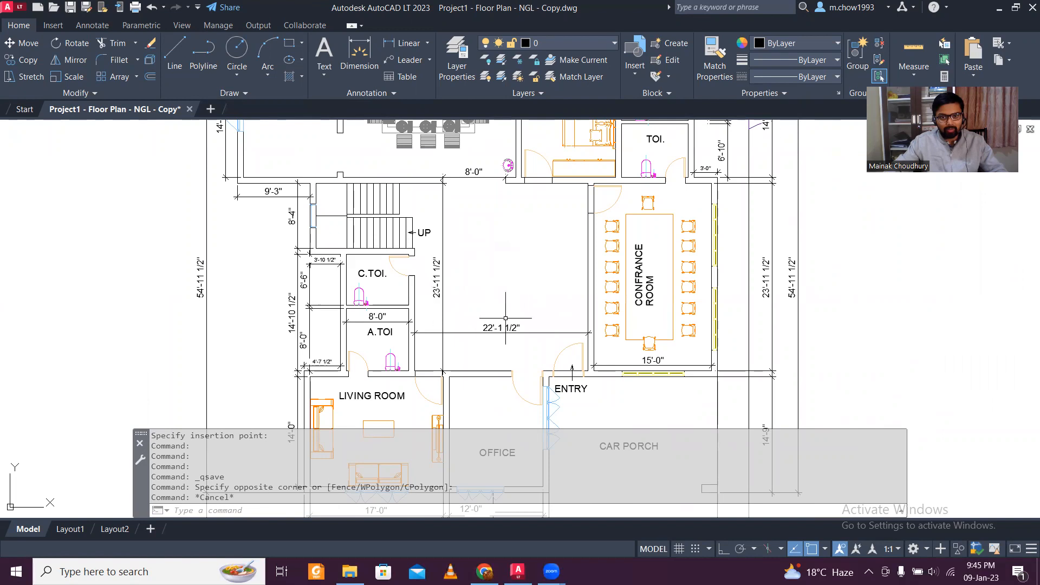
pyautogui.moveTo(496, 337); pyautogui.dragTo(556, 278, button='middle')
pyautogui.moveTo(510, 317); pyautogui.dragTo(580, 312, button='middle')
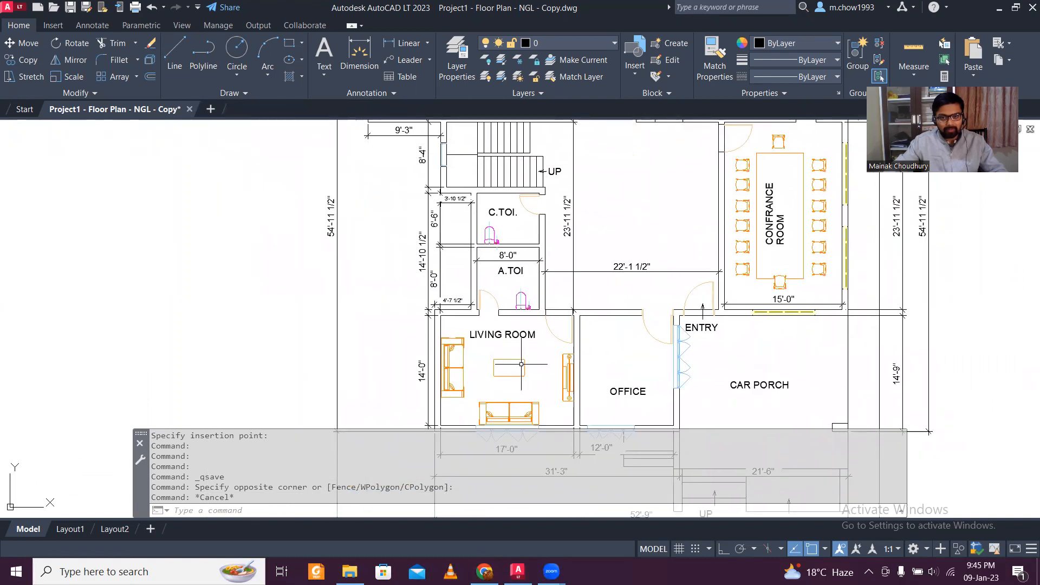
pyautogui.moveTo(522, 366); pyautogui.dragTo(464, 407, button='middle')
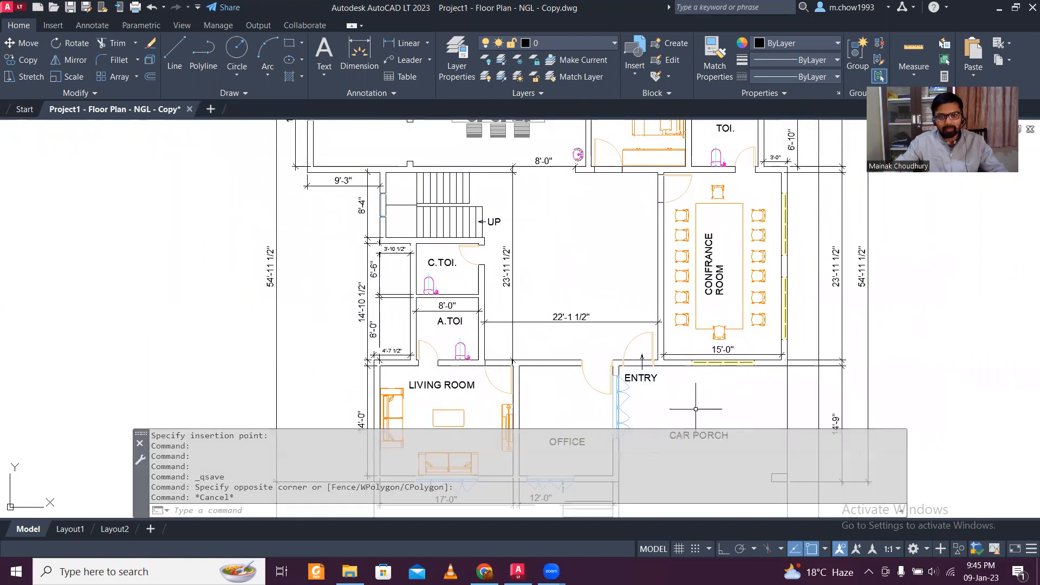
pyautogui.moveTo(523, 359); pyautogui.dragTo(470, 374, button='middle')
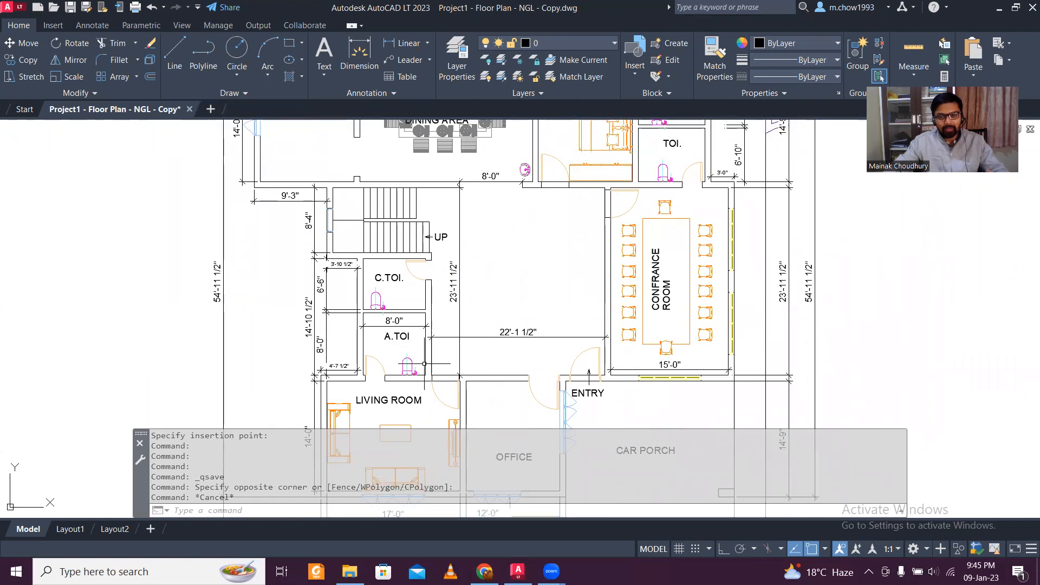
pyautogui.moveTo(423, 374); pyautogui.dragTo(442, 245, button='middle')
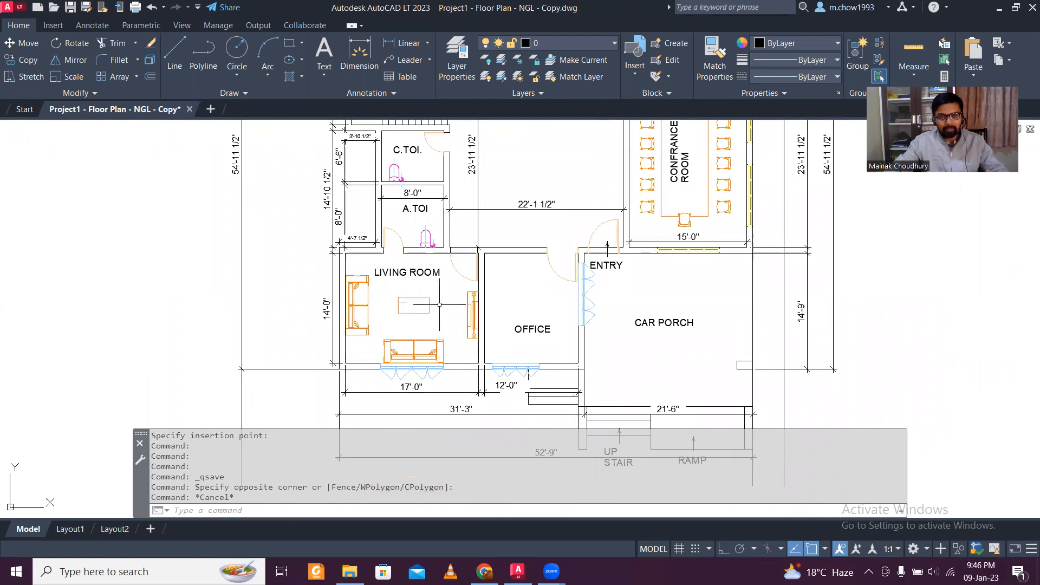
pyautogui.moveTo(422, 247); pyautogui.dragTo(436, 321, button='middle')
pyautogui.moveTo(446, 268)
pyautogui.mouseDown(button='middle')
pyautogui.moveTo(415, 316)
pyautogui.moveTo(411, 348)
pyautogui.mouseUp(button='middle')
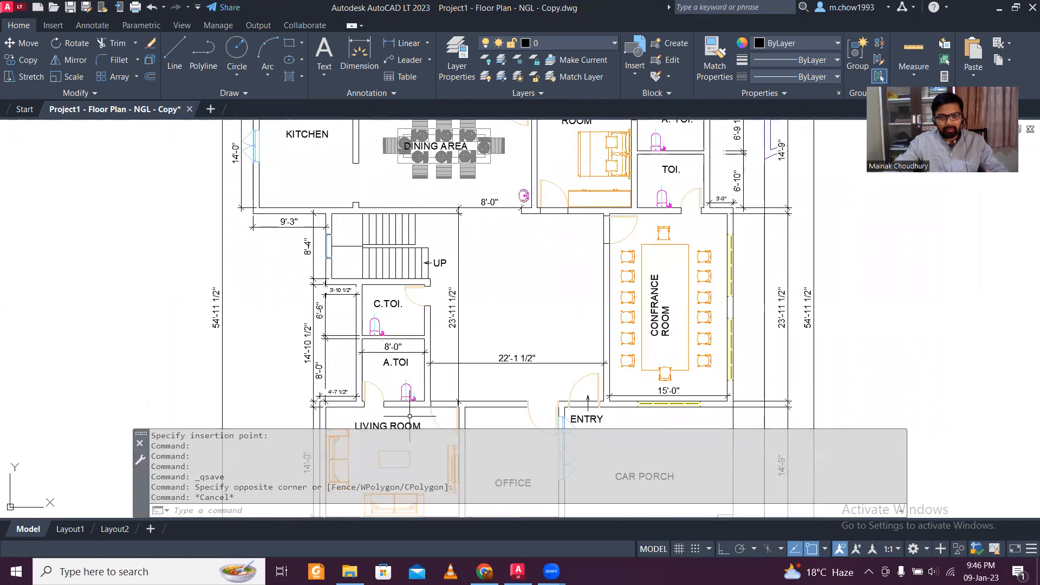
pyautogui.moveTo(496, 302); pyautogui.dragTo(369, 370, button='middle')
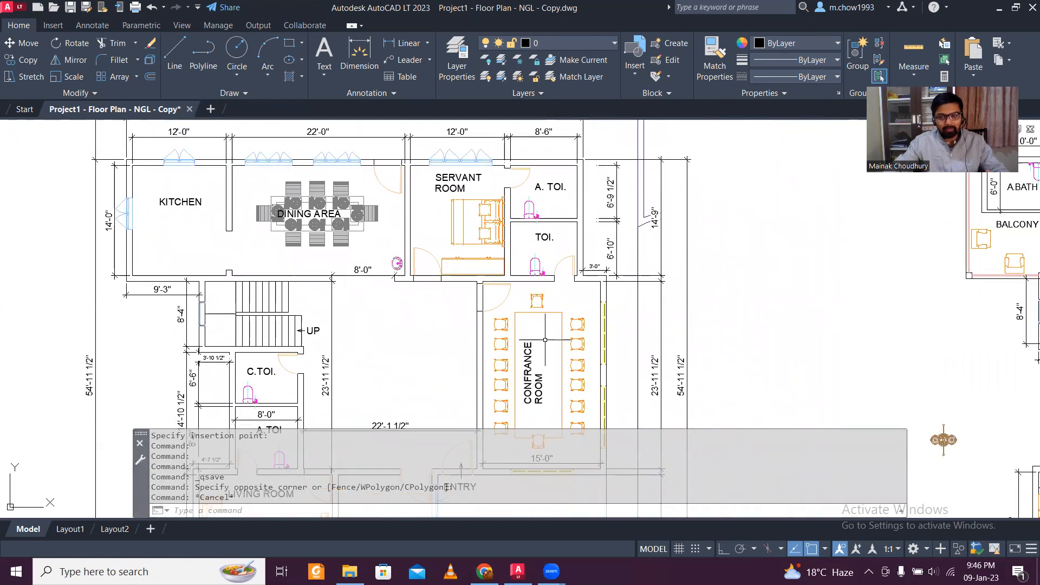
pyautogui.moveTo(558, 390); pyautogui.dragTo(497, 405, button='middle')
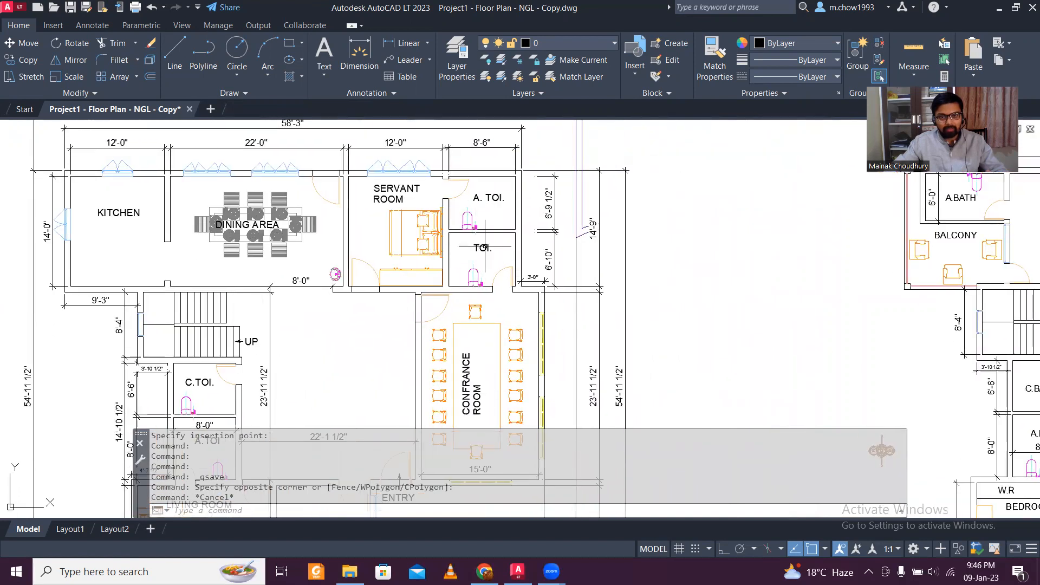
pyautogui.moveTo(488, 250)
pyautogui.mouseDown(button='middle')
pyautogui.moveTo(503, 275)
pyautogui.moveTo(490, 320)
pyautogui.mouseUp(button='middle')
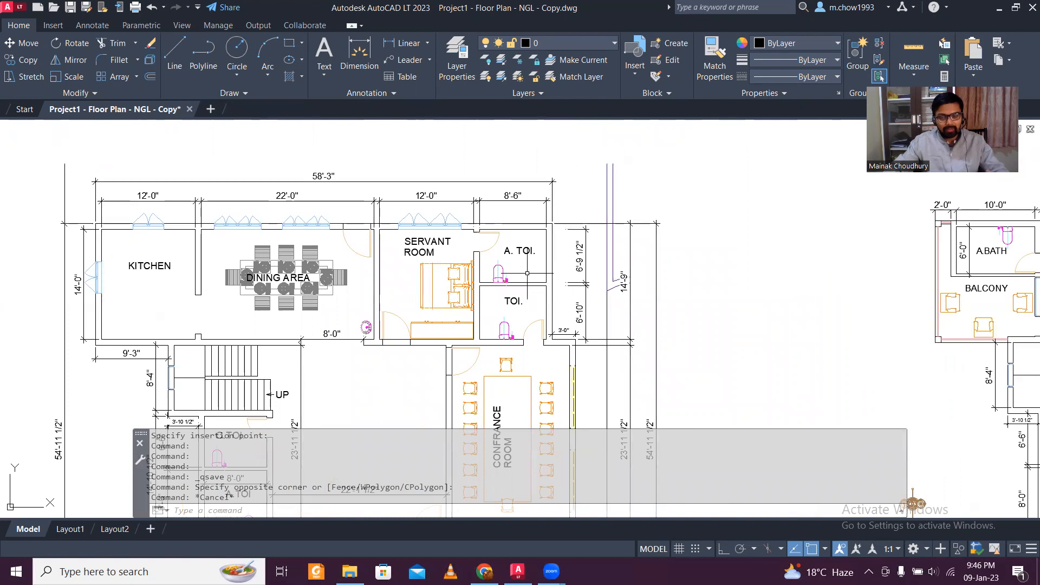
pyautogui.moveTo(437, 290); pyautogui.dragTo(531, 264, button='middle')
# - Examine the front part of the first floor plan, covering Bedroom 2, the store, balcony, sitting area, baths and lobby
pyautogui.scroll(-5, 300, 239)
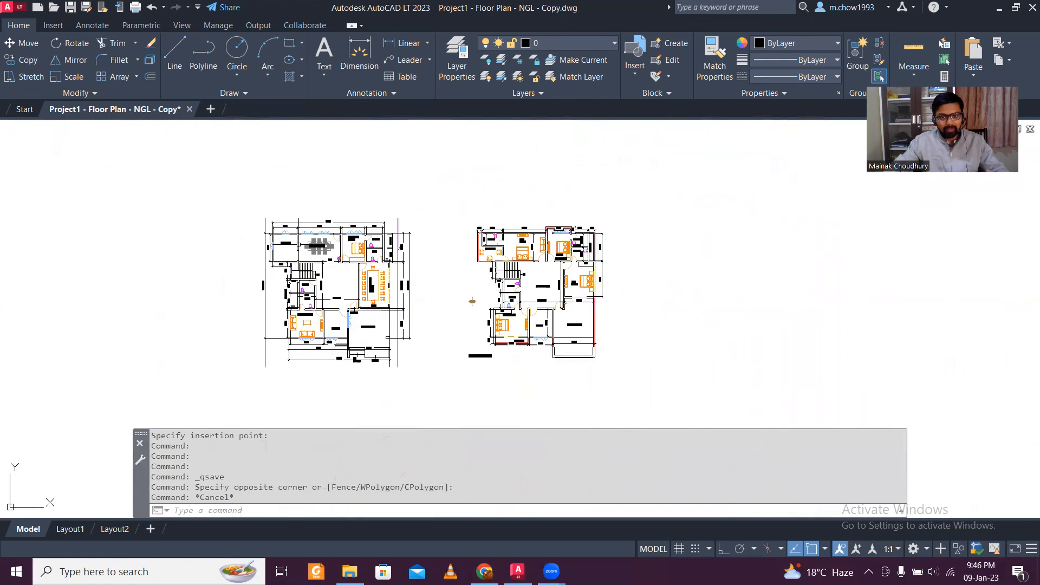
pyautogui.scroll(8, 472, 301)
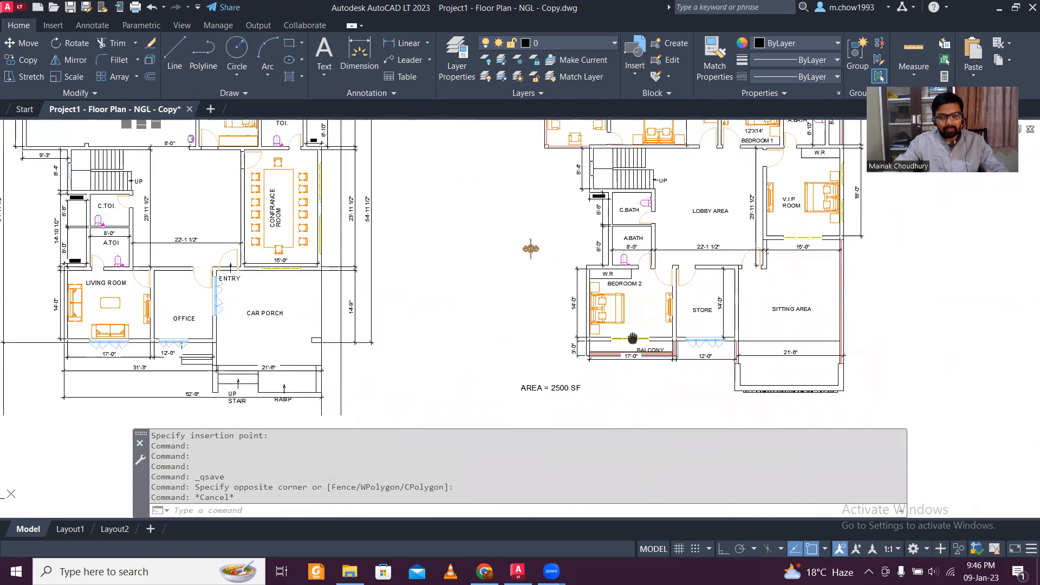
pyautogui.scroll(-2, 418, 321)
pyautogui.moveTo(358, 277); pyautogui.dragTo(370, 326, button='middle')
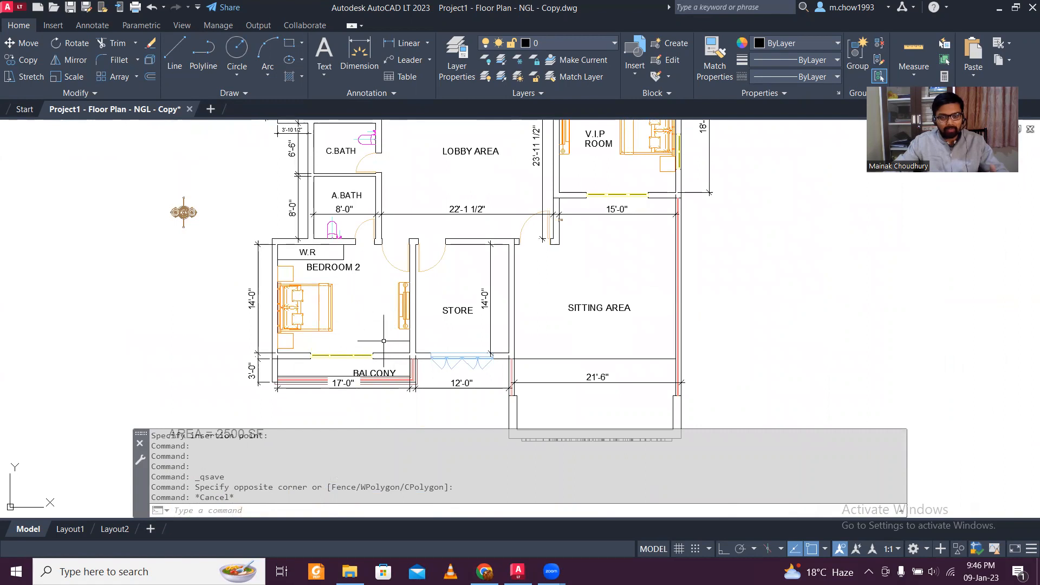
pyautogui.scroll(-2, 386, 341)
pyautogui.scroll(2, 489, 361)
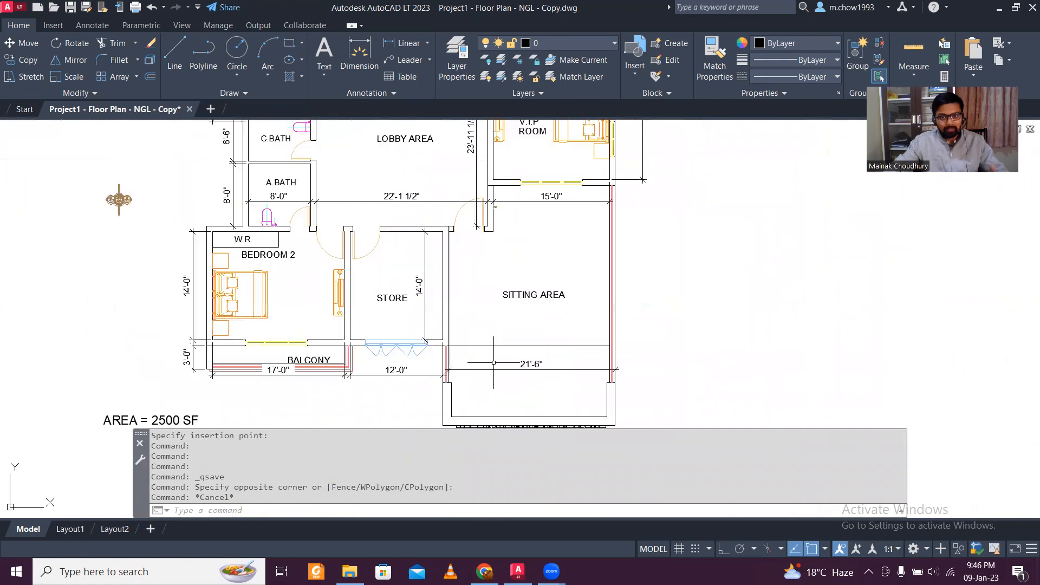
pyautogui.moveTo(418, 282); pyautogui.dragTo(477, 402, button='middle')
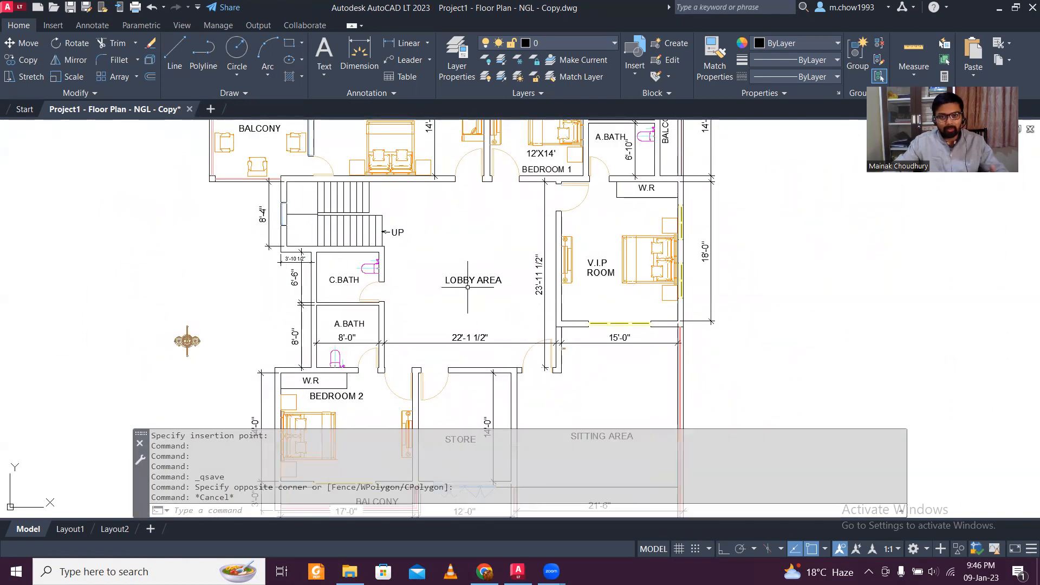
pyautogui.moveTo(374, 328); pyautogui.dragTo(370, 254, button='middle')
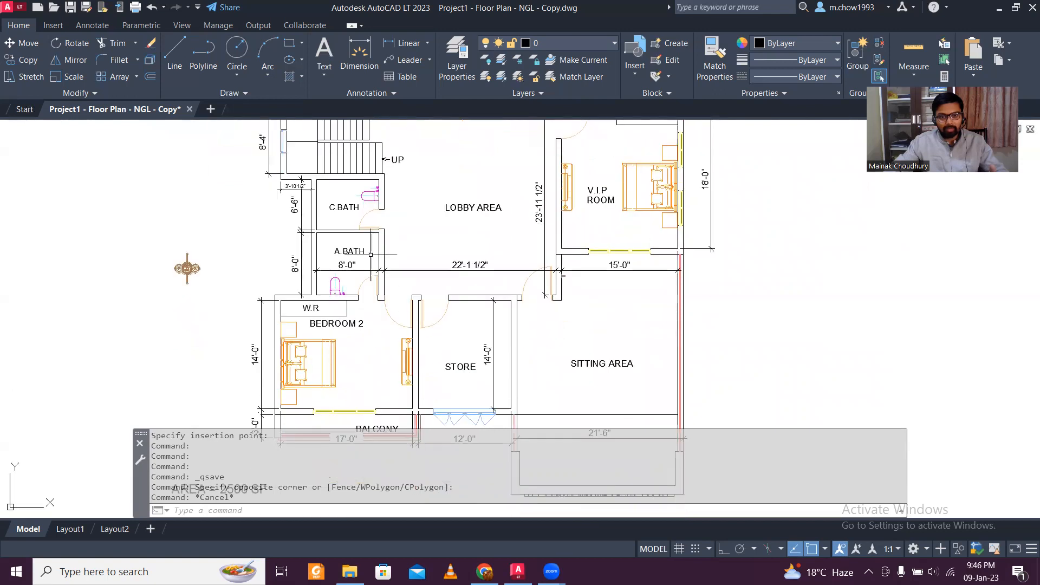
# - Examine the first floor plan's V.I.P. rooms, Bedroom 1, attached baths and rear balconies
pyautogui.moveTo(370, 333); pyautogui.dragTo(362, 436, button='middle')
pyautogui.moveTo(613, 281); pyautogui.dragTo(609, 352, button='middle')
pyautogui.moveTo(591, 345); pyautogui.dragTo(604, 155, button='middle')
pyautogui.moveTo(532, 302); pyautogui.dragTo(476, 390, button='middle')
pyautogui.moveTo(517, 269); pyautogui.dragTo(543, 335, button='middle')
pyautogui.moveTo(628, 308); pyautogui.dragTo(649, 330, button='middle')
pyautogui.moveTo(606, 238); pyautogui.dragTo(629, 264, button='middle')
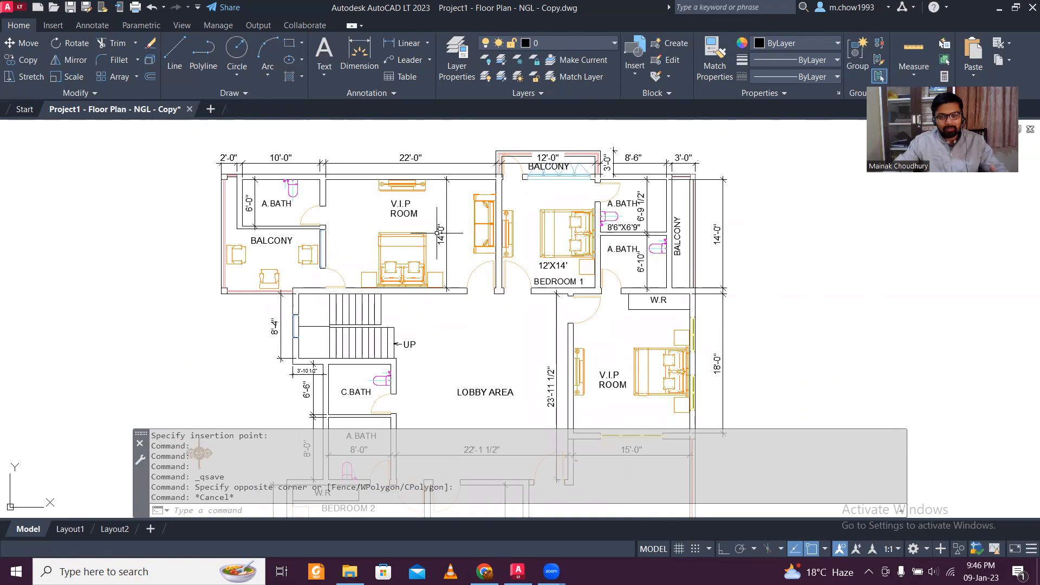
pyautogui.scroll(-2, 454, 264)
pyautogui.scroll(2, 477, 361)
# - Review the NGL plan's living room, office, car porch and entry against the first floor layout
pyautogui.moveTo(534, 397); pyautogui.dragTo(503, 275, button='middle')
pyautogui.scroll(-1, 569, 298)
pyautogui.moveTo(411, 330); pyautogui.dragTo(600, 323, button='middle')
pyautogui.moveTo(116, 325); pyautogui.dragTo(608, 351, button='middle')
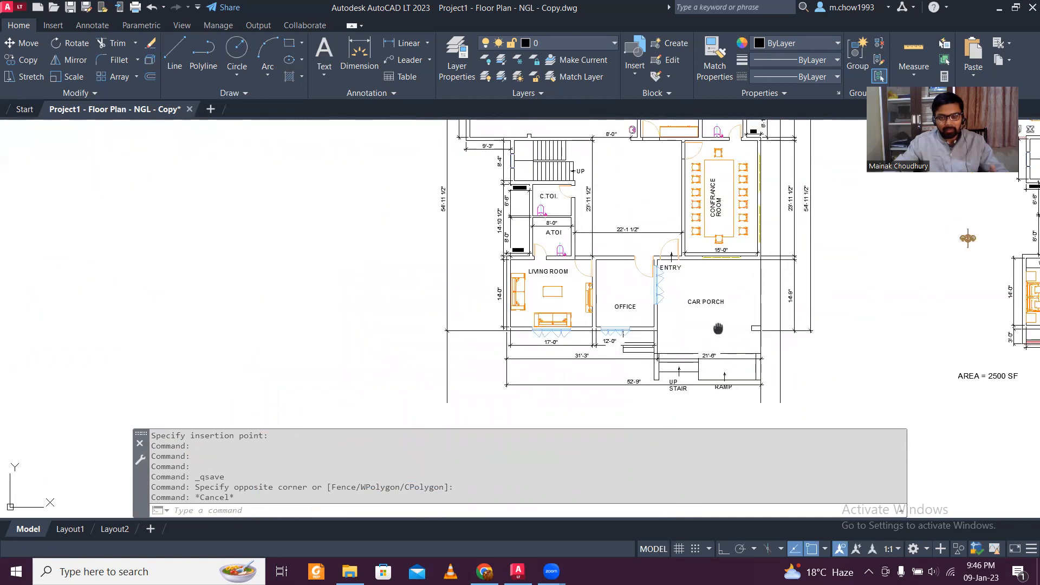
pyautogui.moveTo(718, 329); pyautogui.dragTo(542, 341, button='middle')
pyautogui.scroll(2, 516, 354)
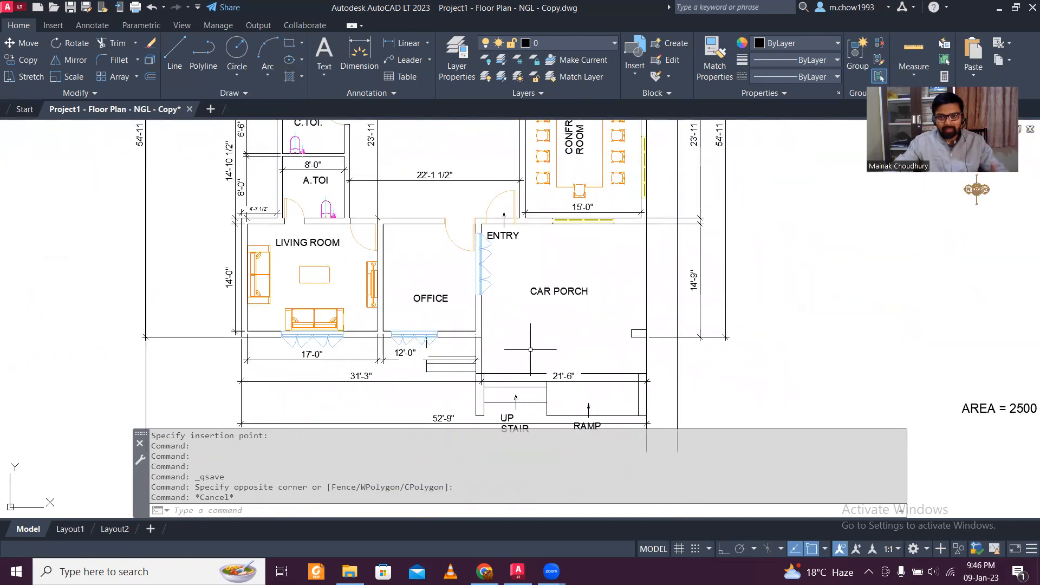
pyautogui.scroll(-2, 530, 350)
pyautogui.moveTo(535, 365); pyautogui.dragTo(449, 466, button='middle')
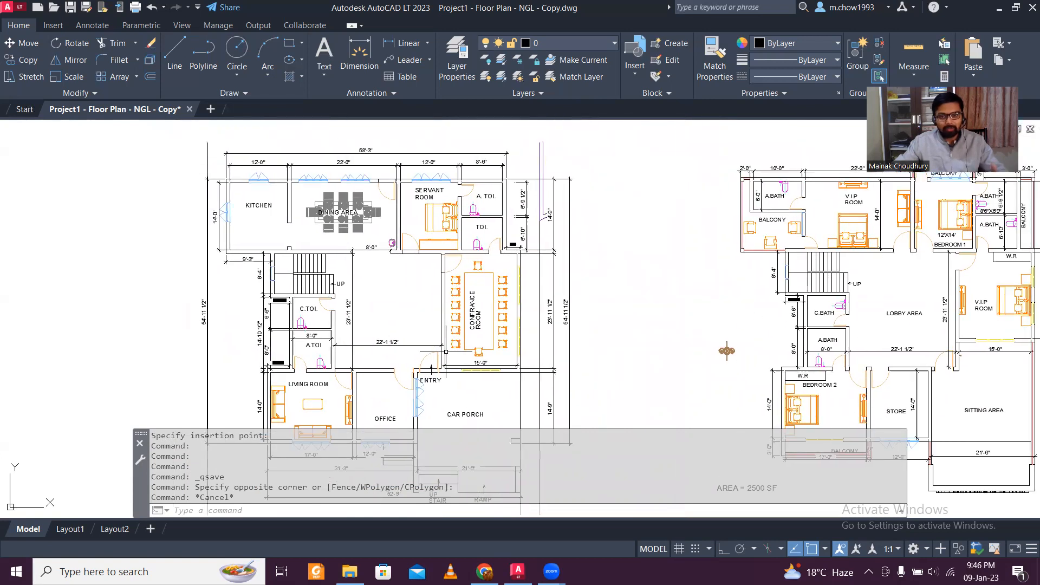
# - Examine the first floor plan again around the lobby, staircase, V.I.P. room and Bedroom 1
pyautogui.moveTo(923, 356); pyautogui.dragTo(608, 338, button='middle')
pyautogui.moveTo(706, 340); pyautogui.dragTo(619, 360, button='middle')
pyautogui.scroll(1, 614, 264)
pyautogui.scroll(-1, 613, 263)
pyautogui.moveTo(580, 286)
pyautogui.mouseDown(button='middle')
pyautogui.moveTo(606, 327)
pyautogui.moveTo(647, 359)
pyautogui.mouseUp(button='middle')
pyautogui.scroll(2, 501, 291)
pyautogui.scroll(-1, 519, 291)
pyautogui.scroll(-1, 518, 291)
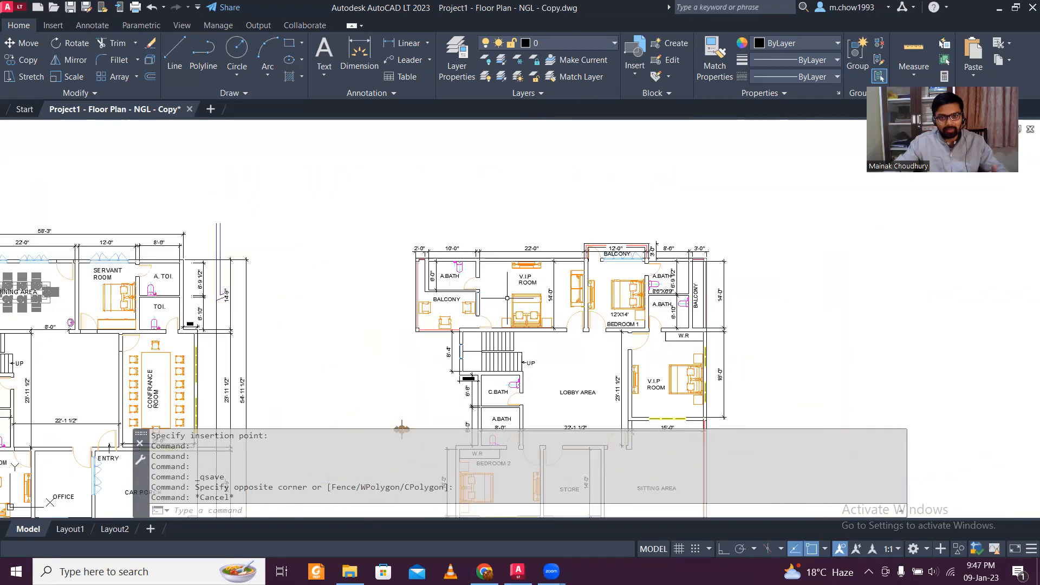
pyautogui.scroll(3, 447, 303)
pyautogui.scroll(-2, 451, 299)
# - Compare the NGL plan's porch and front rooms with the first floor's Bedroom 2, store and lobby
pyautogui.moveTo(579, 368); pyautogui.dragTo(724, 271, button='middle')
pyautogui.moveTo(262, 348); pyautogui.dragTo(604, 318, button='middle')
pyautogui.moveTo(457, 304); pyautogui.dragTo(632, 302, button='middle')
pyautogui.scroll(3, 735, 204)
pyautogui.scroll(-3, 735, 204)
pyautogui.moveTo(669, 346); pyautogui.dragTo(665, 197, button='middle')
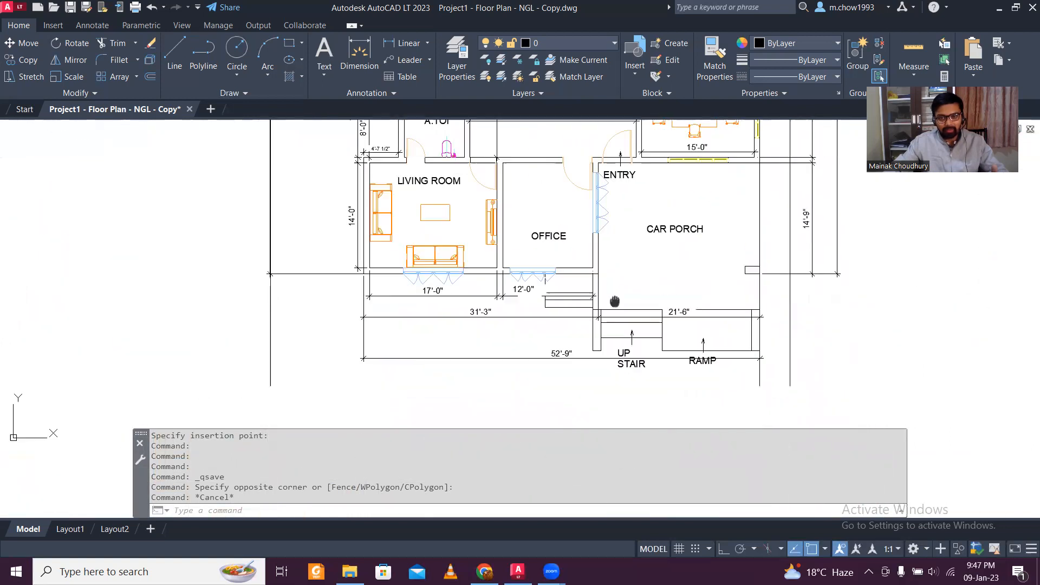
pyautogui.moveTo(681, 316); pyautogui.dragTo(590, 390, button='middle')
pyautogui.moveTo(646, 330)
pyautogui.mouseDown(button='middle')
pyautogui.moveTo(548, 420)
pyautogui.moveTo(230, 365)
pyautogui.mouseUp(button='middle')
pyautogui.moveTo(701, 278); pyautogui.dragTo(534, 329, button='middle')
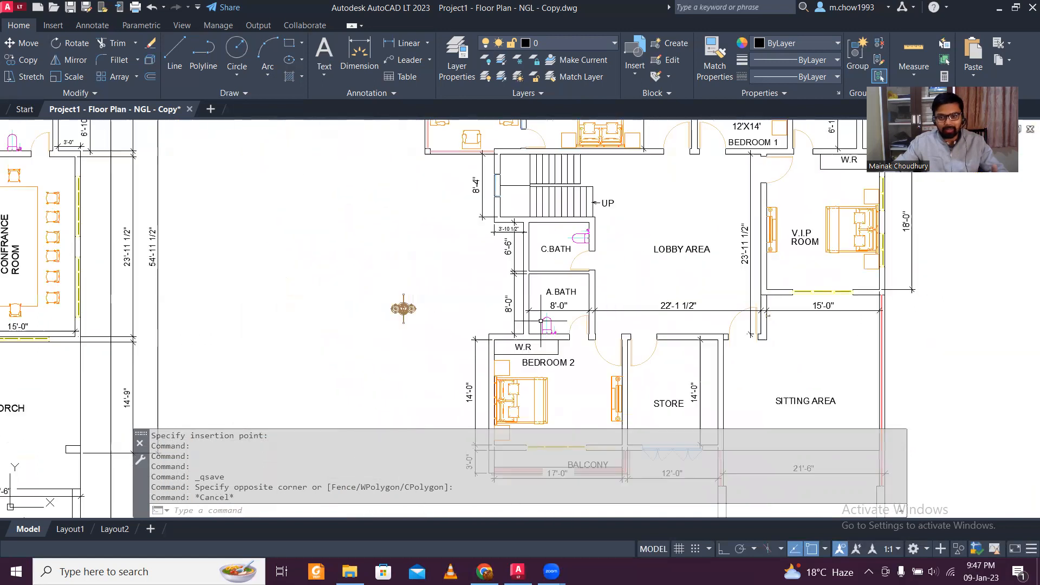
# - Examine the NGL plan's staircase and highlight the lower flight's tread lines, leaving nothing selected
pyautogui.scroll(-1, 568, 310)
pyautogui.moveTo(582, 301); pyautogui.dragTo(633, 301, button='middle')
pyautogui.scroll(-1, 317, 298)
pyautogui.moveTo(317, 299); pyautogui.dragTo(543, 310, button='middle')
pyautogui.scroll(2, 514, 307)
pyautogui.moveTo(208, 188); pyautogui.dragTo(398, 228, button='middle')
pyautogui.scroll(3, 378, 229)
pyautogui.scroll(-2, 170, 157)
pyautogui.scroll(2, 524, 273)
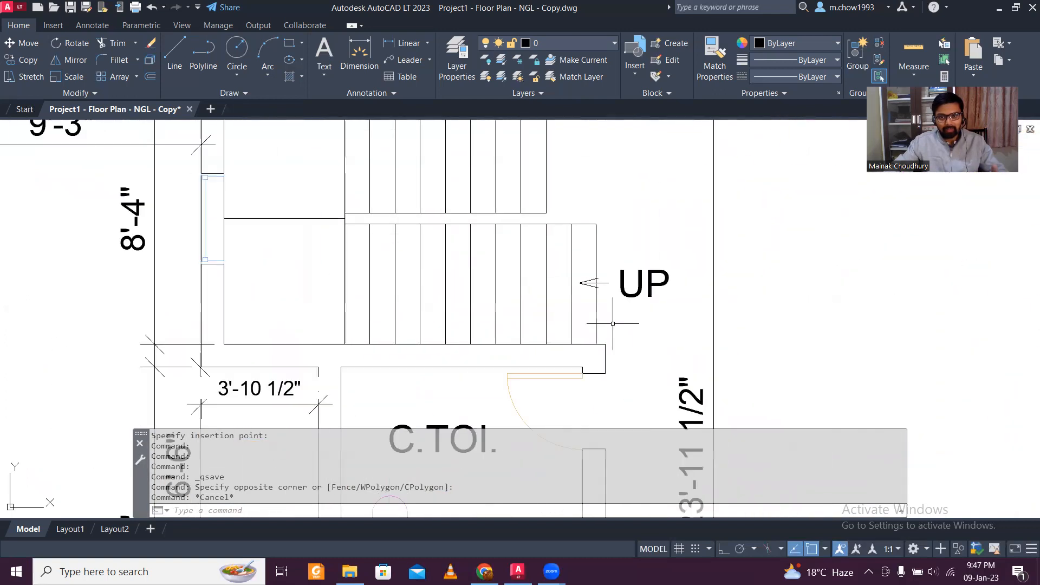
pyautogui.click(615, 323)
pyautogui.click(320, 295)
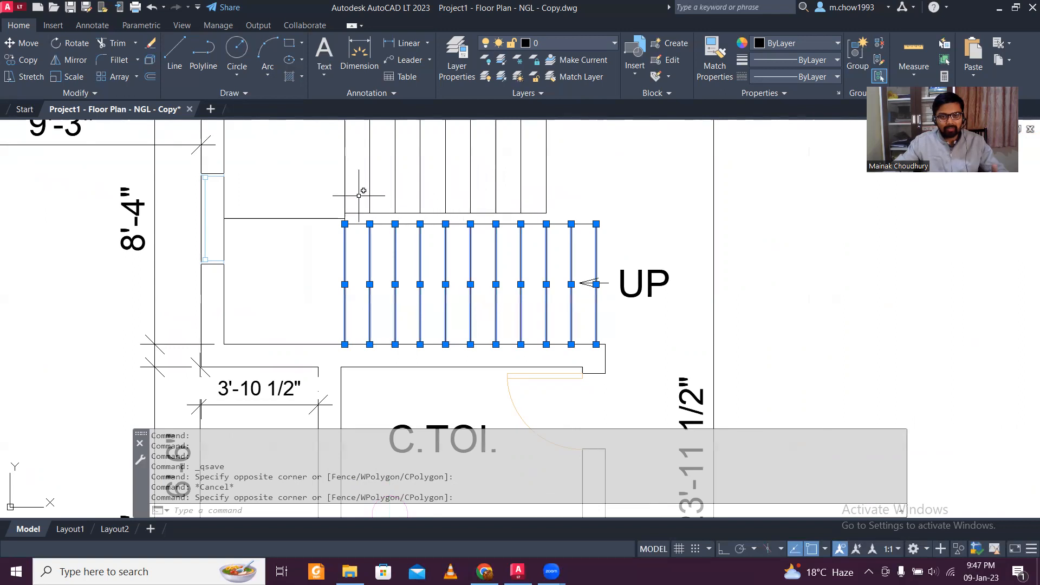
pyautogui.press('Escape')
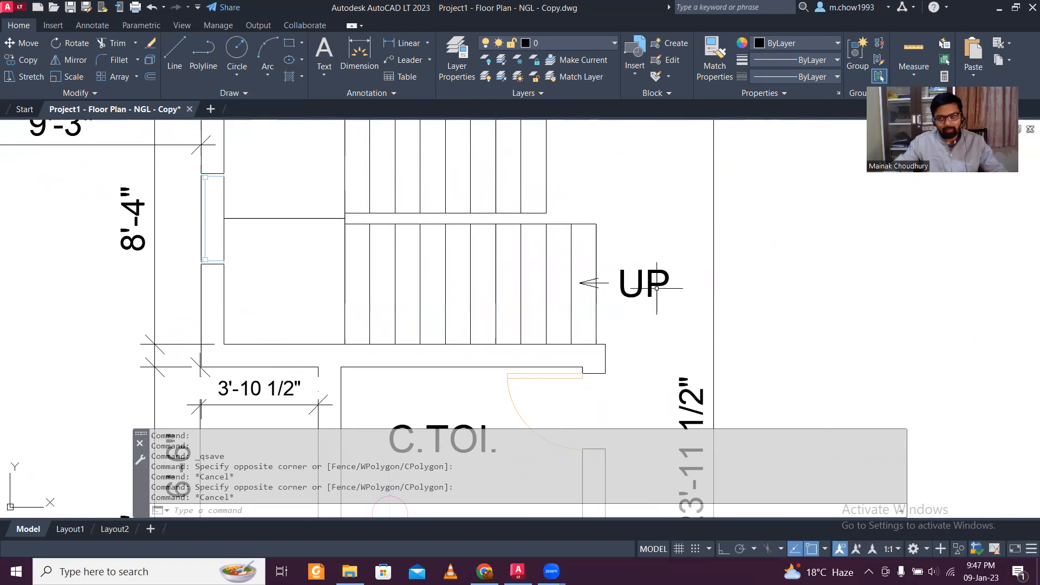
pyautogui.scroll(-3, 656, 287)
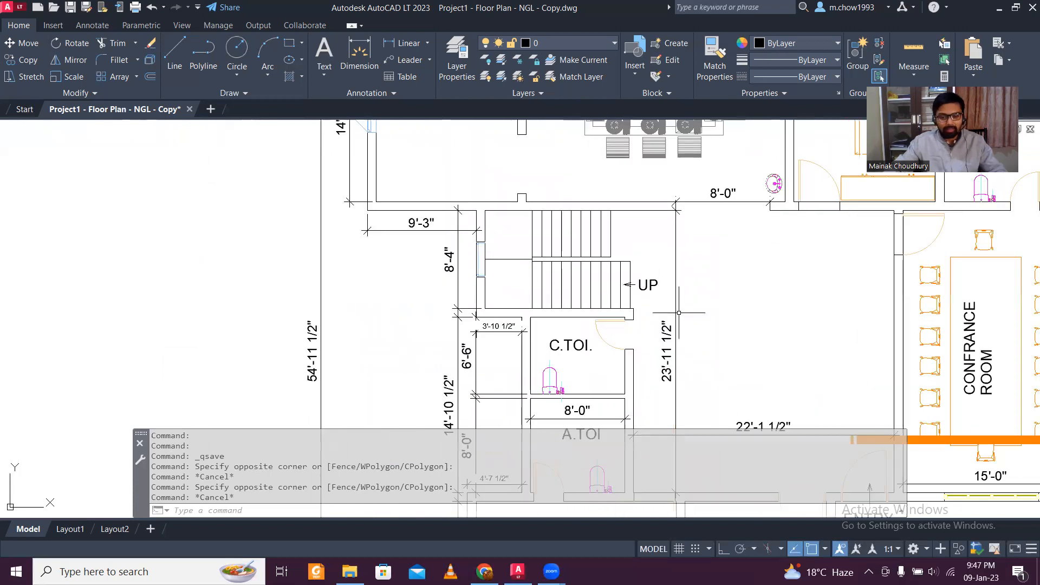
# - Open Calculator and divide 20 by 150
pyautogui.click(144, 571)
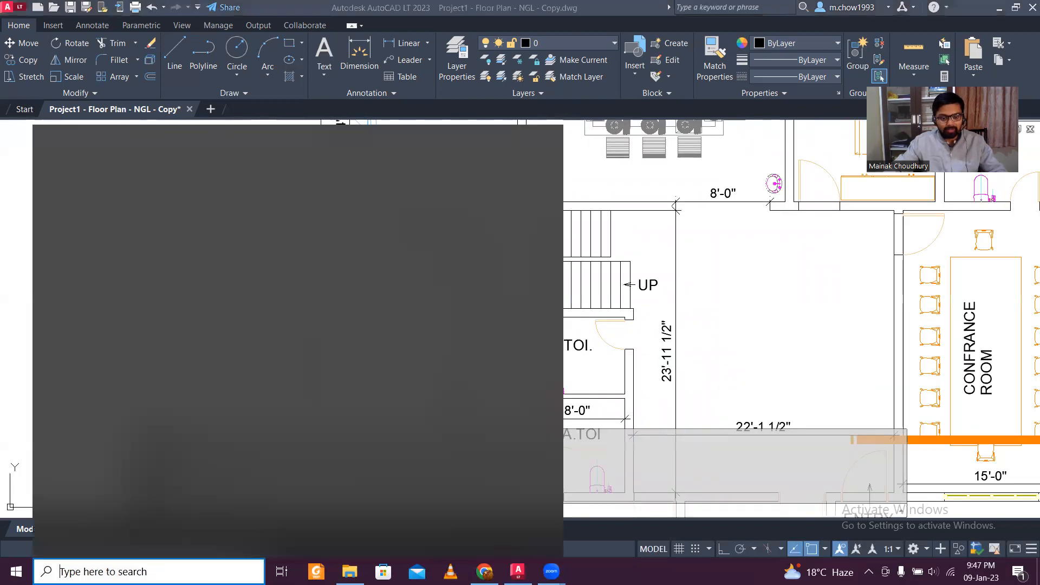
pyautogui.write('cal')
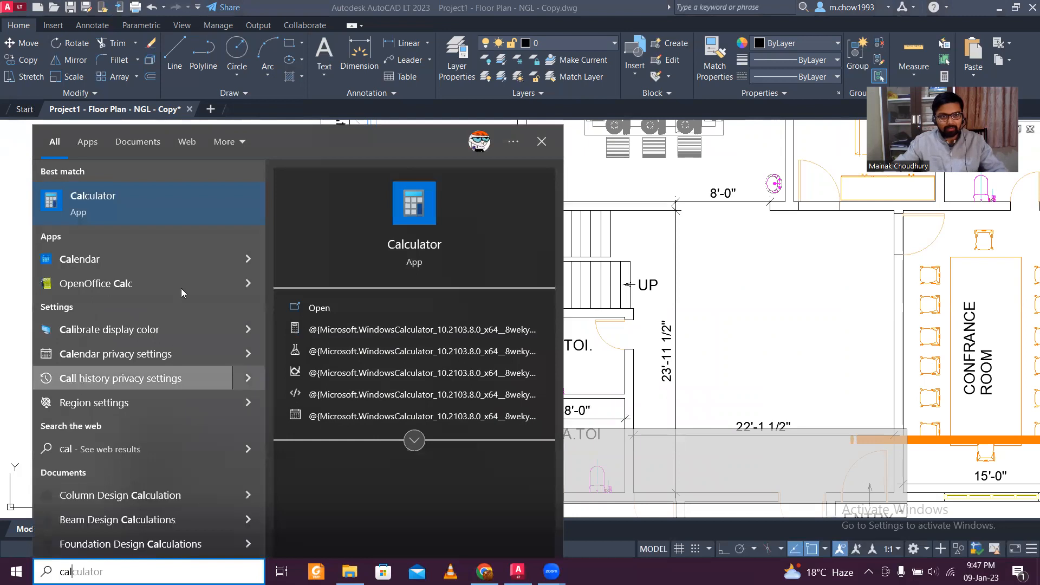
pyautogui.click(155, 199)
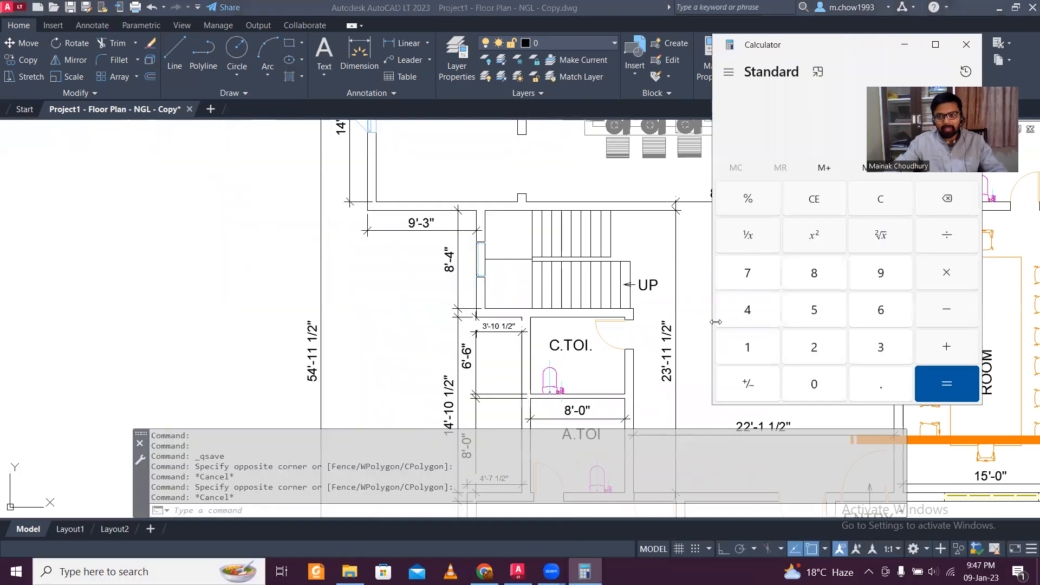
pyautogui.moveTo(806, 51); pyautogui.dragTo(552, 75)
pyautogui.write('20')
pyautogui.write('/150')
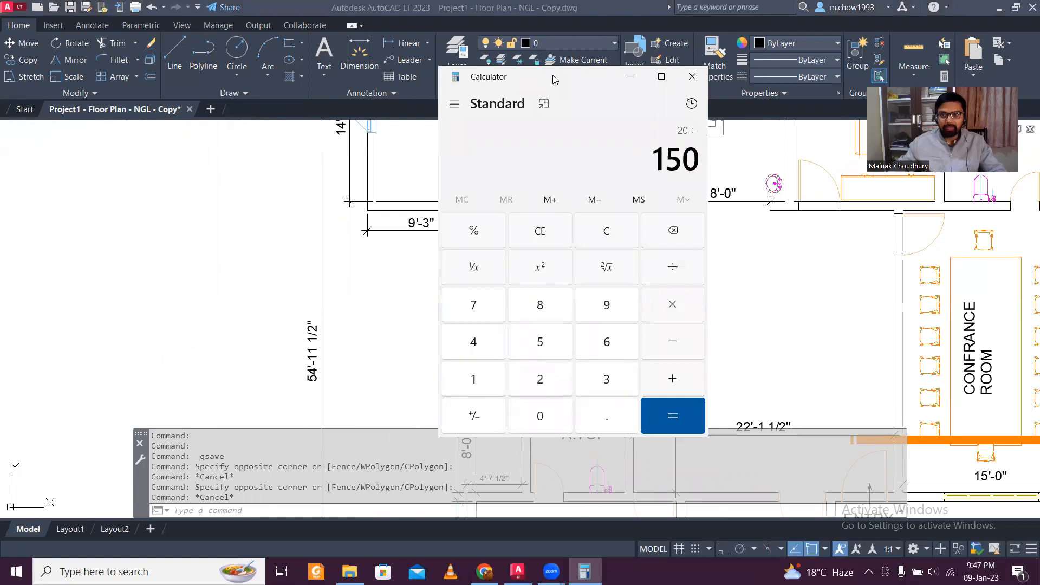
pyautogui.press('Return')
# - Multiply 20 by 0.15 in Calculator, clear the result and close the app
pyautogui.press('Escape')
pyautogui.write('200.15')
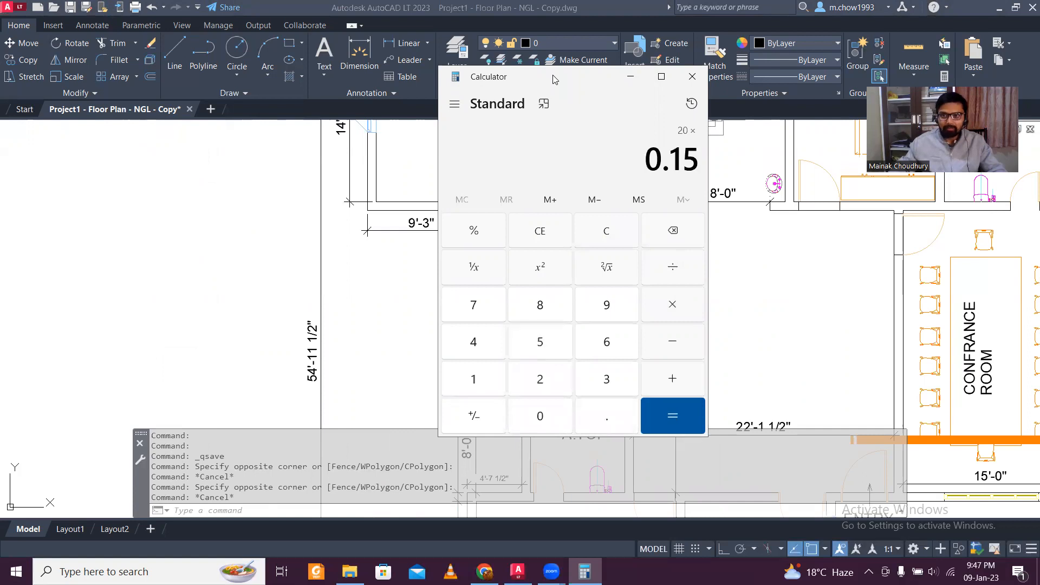
pyautogui.press('Return')
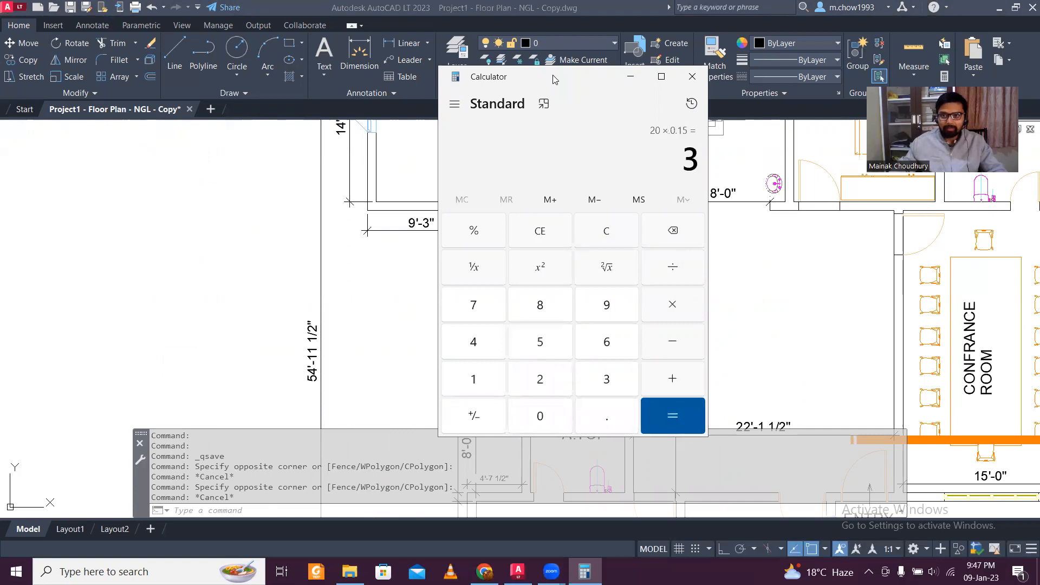
pyautogui.press('Escape')
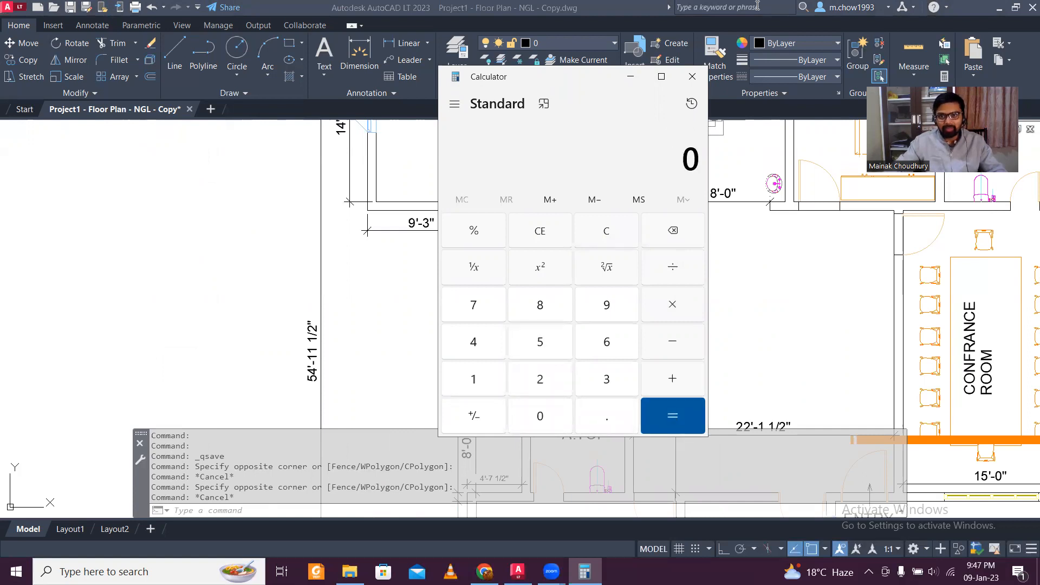
pyautogui.click(692, 77)
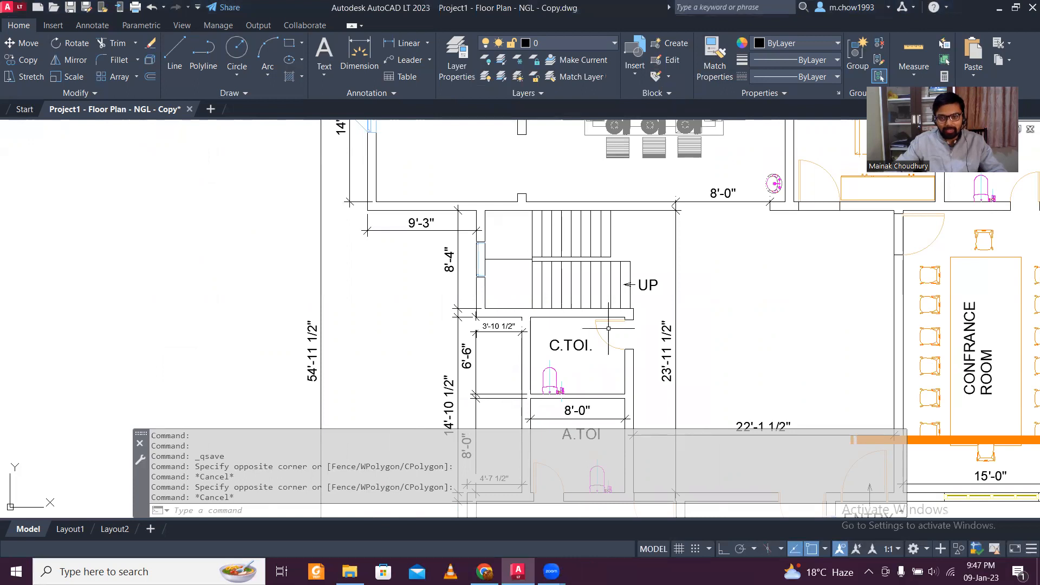
# - Examine the staircase and its surroundings on the NGL and first floor plans
pyautogui.scroll(2, 608, 329)
pyautogui.scroll(-2, 607, 295)
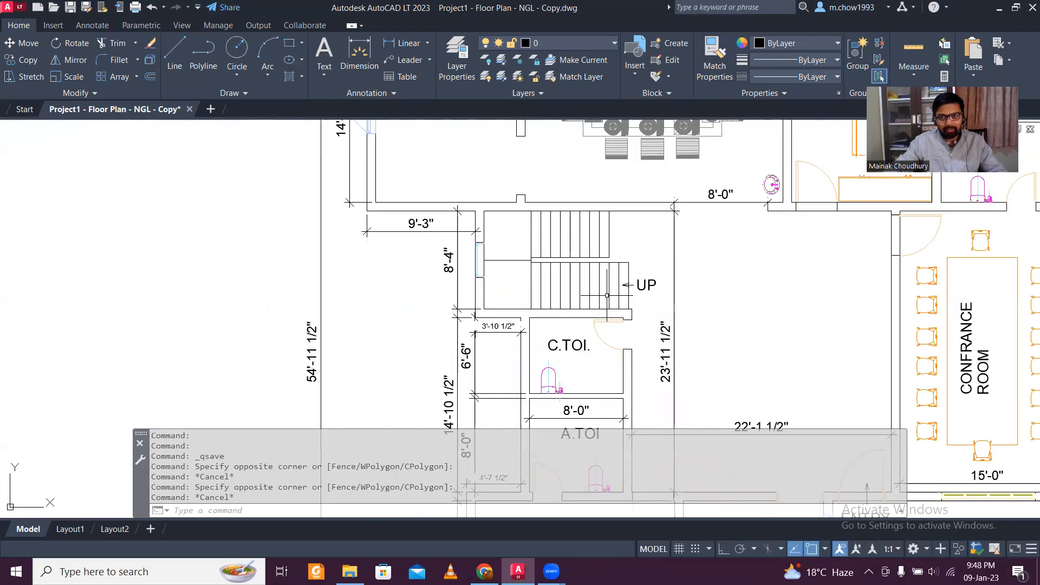
pyautogui.scroll(-5, 608, 295)
pyautogui.moveTo(856, 297)
pyautogui.mouseDown(button='middle')
pyautogui.moveTo(788, 318)
pyautogui.moveTo(619, 292)
pyautogui.moveTo(677, 308)
pyautogui.mouseUp(button='middle')
pyautogui.scroll(2, 618, 267)
pyautogui.scroll(-2, 613, 255)
pyautogui.moveTo(349, 247); pyautogui.dragTo(612, 253, button='middle')
pyautogui.scroll(4, 272, 216)
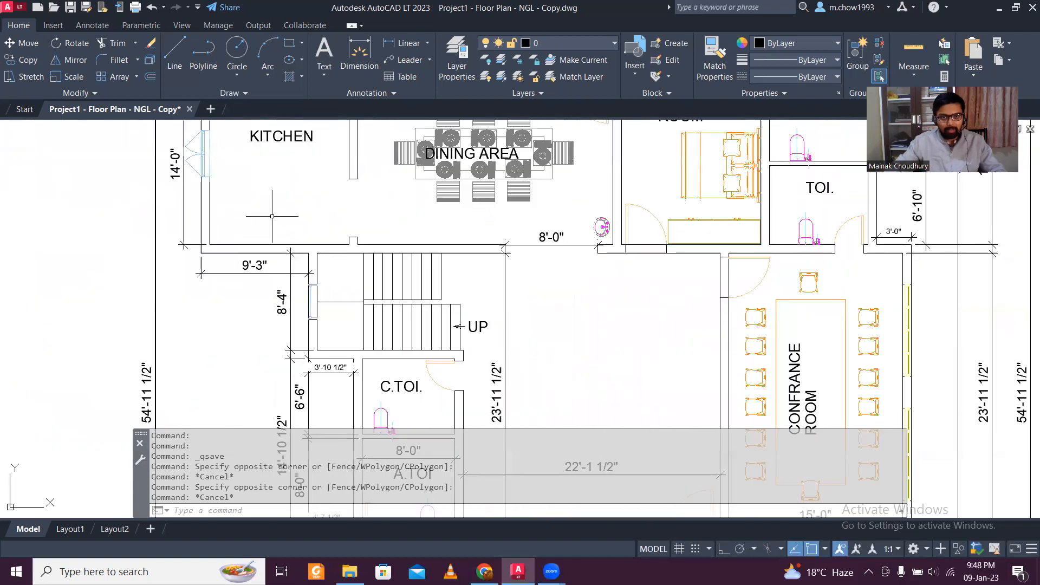
# - Measure the thickness of the kitchen's lower wall with a linear dimension, without placing it
pyautogui.click(403, 42)
pyautogui.scroll(4, 243, 266)
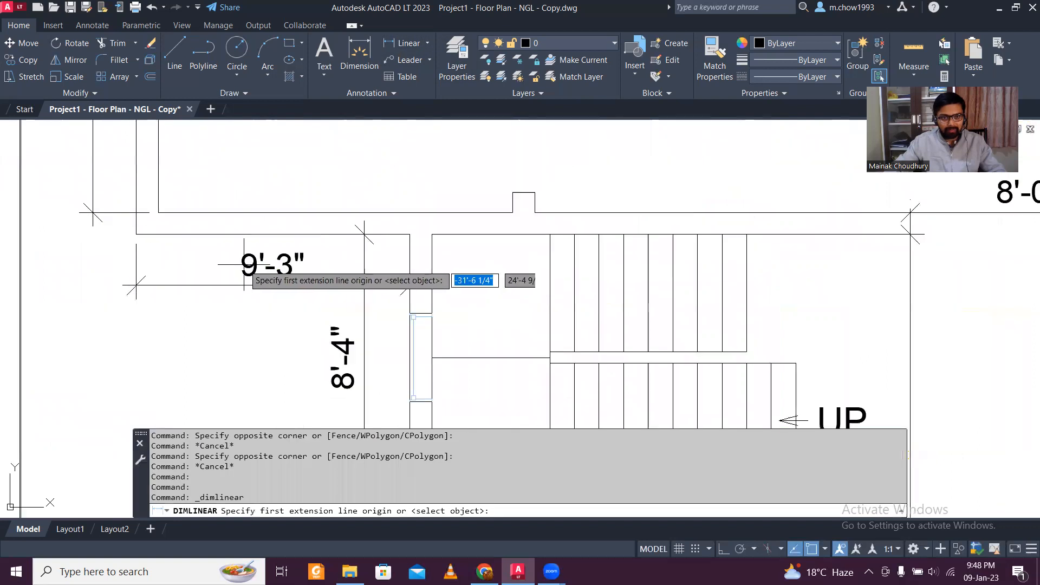
pyautogui.click(252, 234)
pyautogui.click(252, 212)
pyautogui.scroll(6, 282, 192)
pyautogui.scroll(-5, 310, 207)
pyautogui.press('Escape')
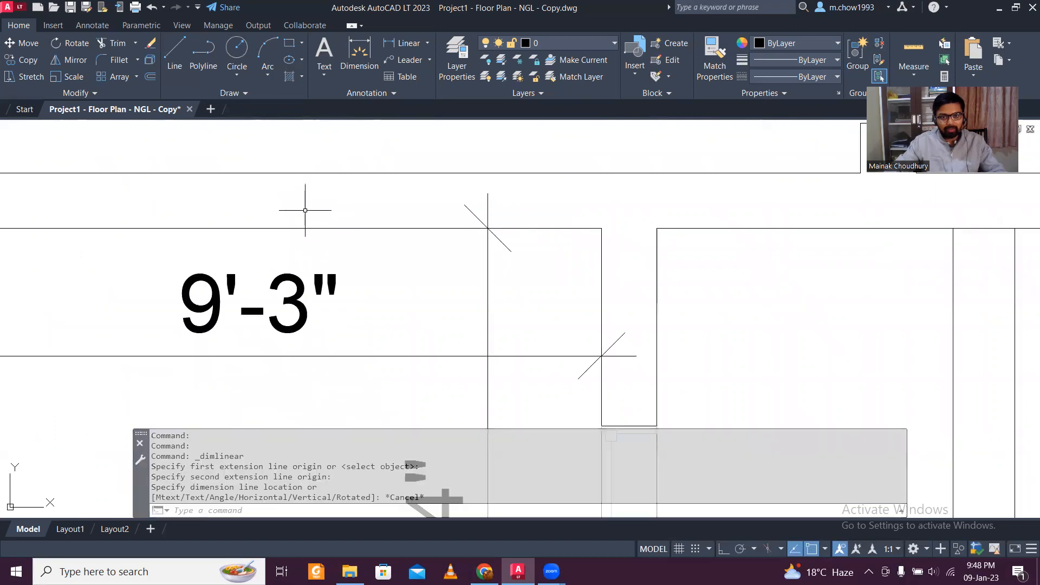
# - Measure the thickness of the wall between the dining area and central hall with a linear dimension, without placing it
pyautogui.scroll(-5, 305, 210)
pyautogui.moveTo(478, 231); pyautogui.dragTo(229, 233, button='middle')
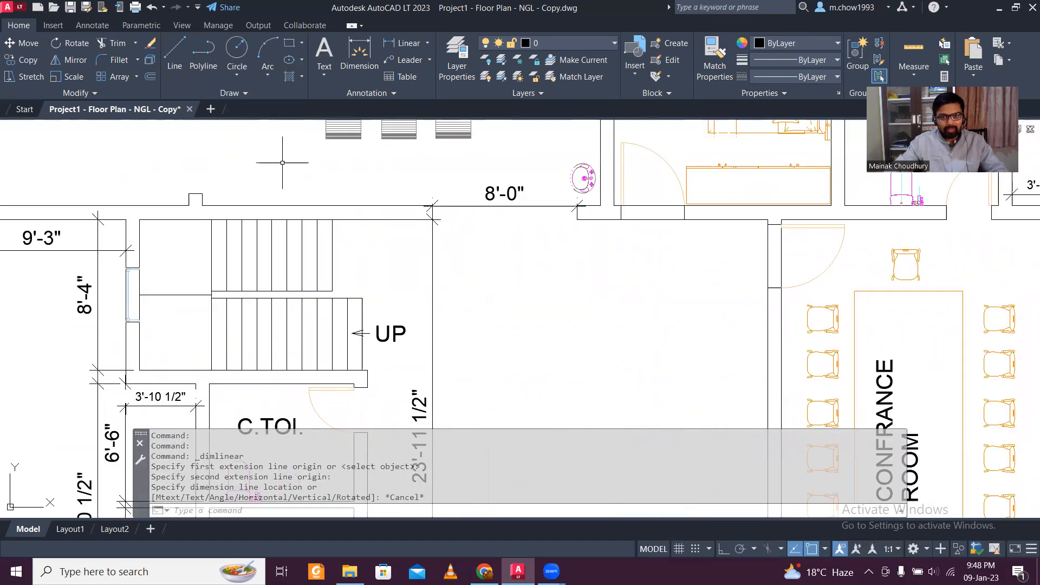
pyautogui.scroll(3, 336, 190)
pyautogui.press('space')
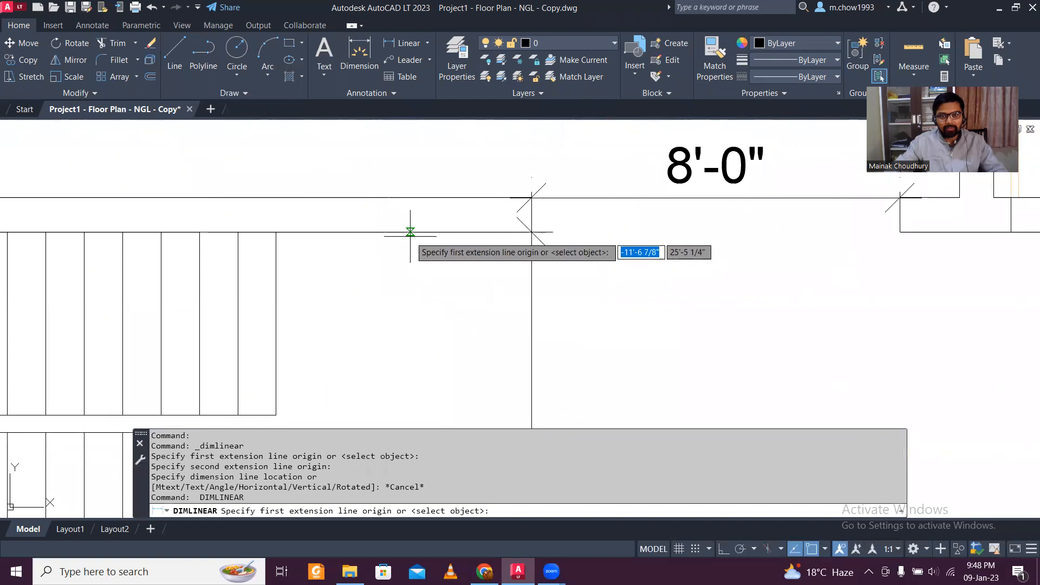
pyautogui.click(409, 231)
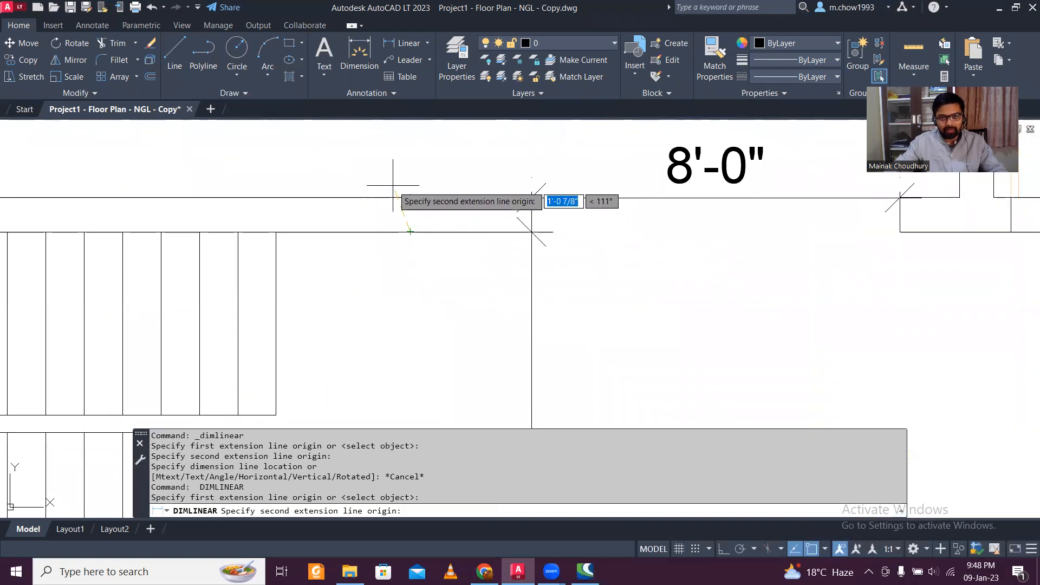
pyautogui.click(409, 198)
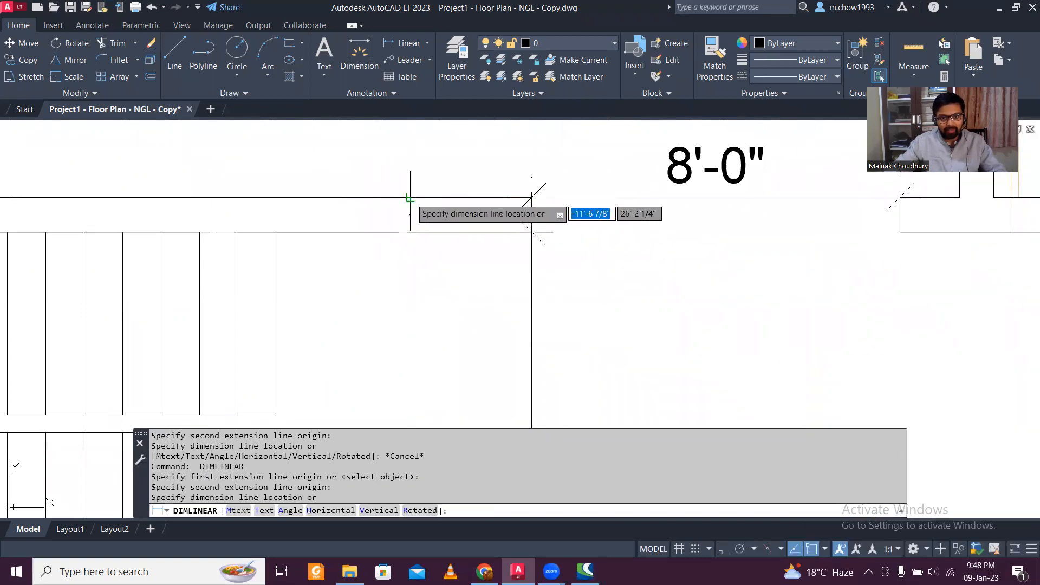
pyautogui.scroll(5, 366, 189)
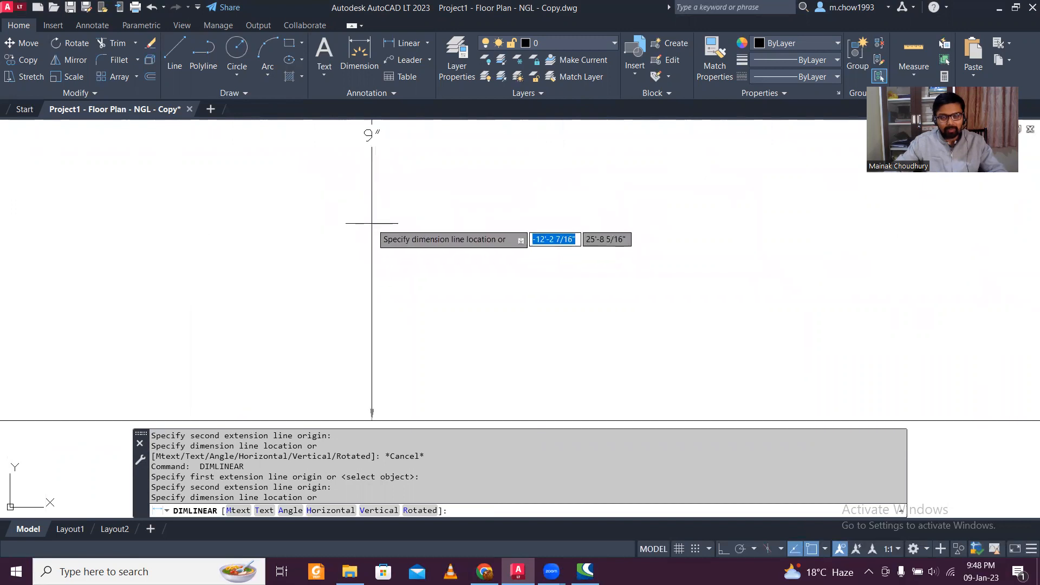
pyautogui.press('Escape')
pyautogui.scroll(-8, 371, 224)
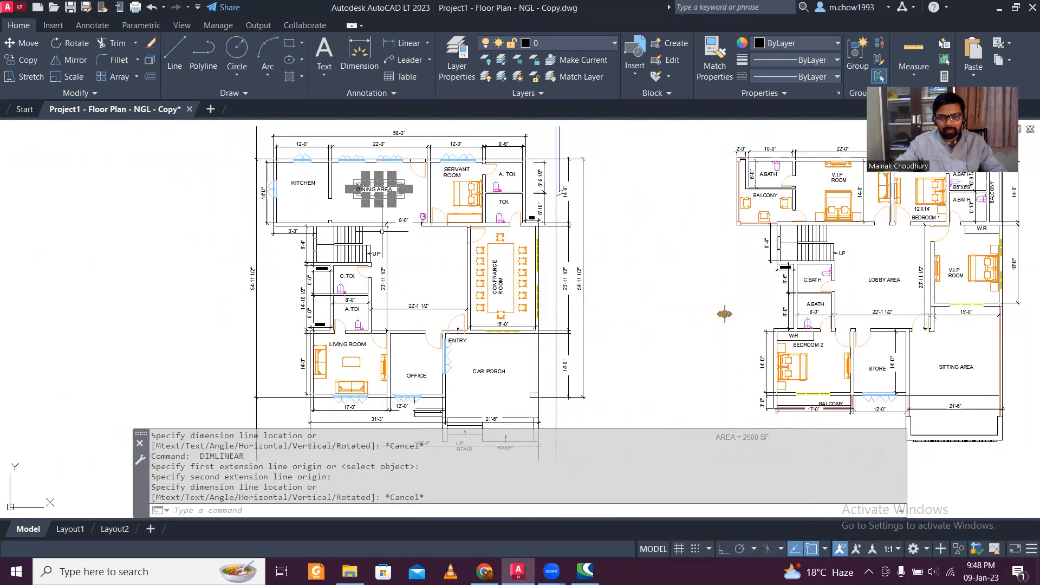
# - Measure the thickness of the wall between the living room and office with a linear dimension, without placing it
pyautogui.scroll(3, 427, 252)
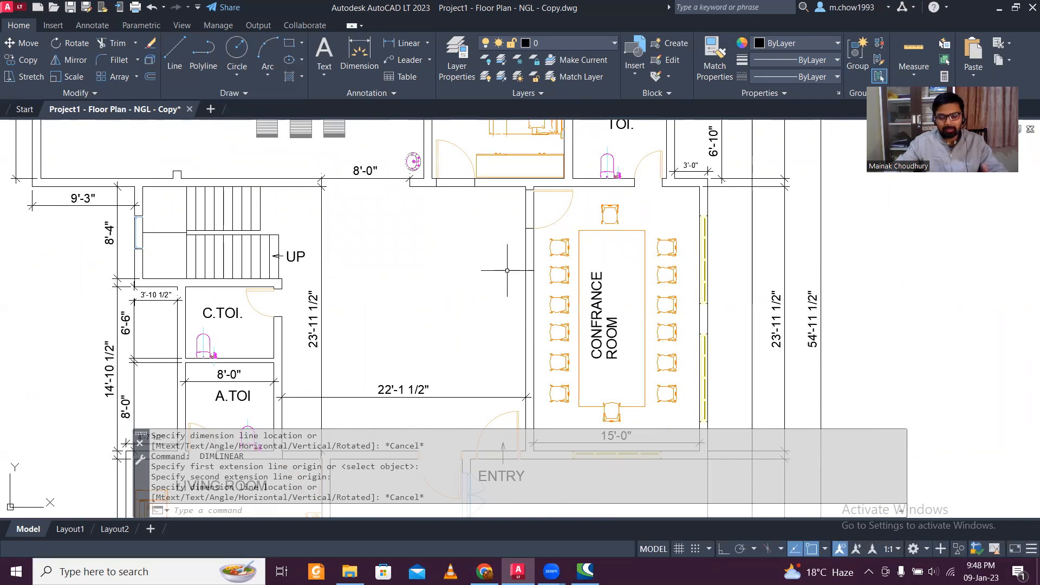
pyautogui.moveTo(500, 302); pyautogui.dragTo(469, 176, button='middle')
pyautogui.moveTo(504, 377); pyautogui.dragTo(480, 190, button='middle')
pyautogui.moveTo(392, 282); pyautogui.dragTo(548, 341, button='middle')
pyautogui.scroll(5, 530, 399)
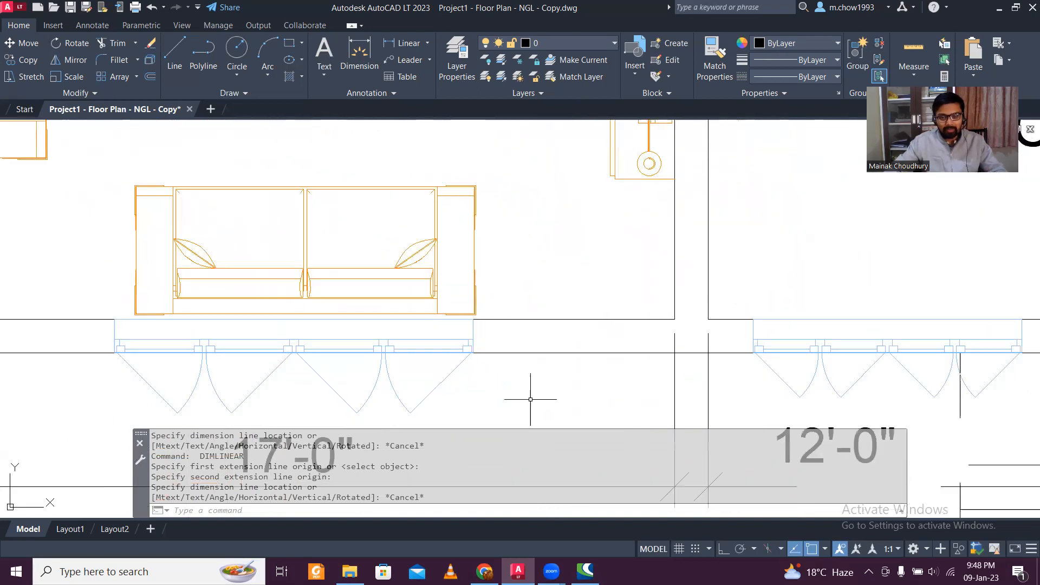
pyautogui.scroll(-4, 553, 364)
pyautogui.press('Escape')
pyautogui.scroll(4, 607, 318)
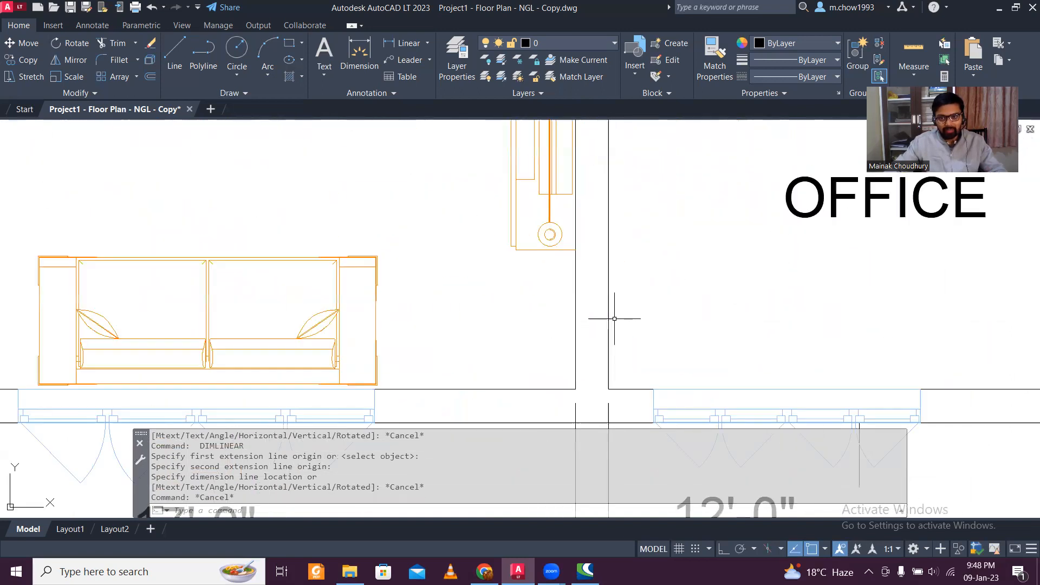
pyautogui.click(391, 44)
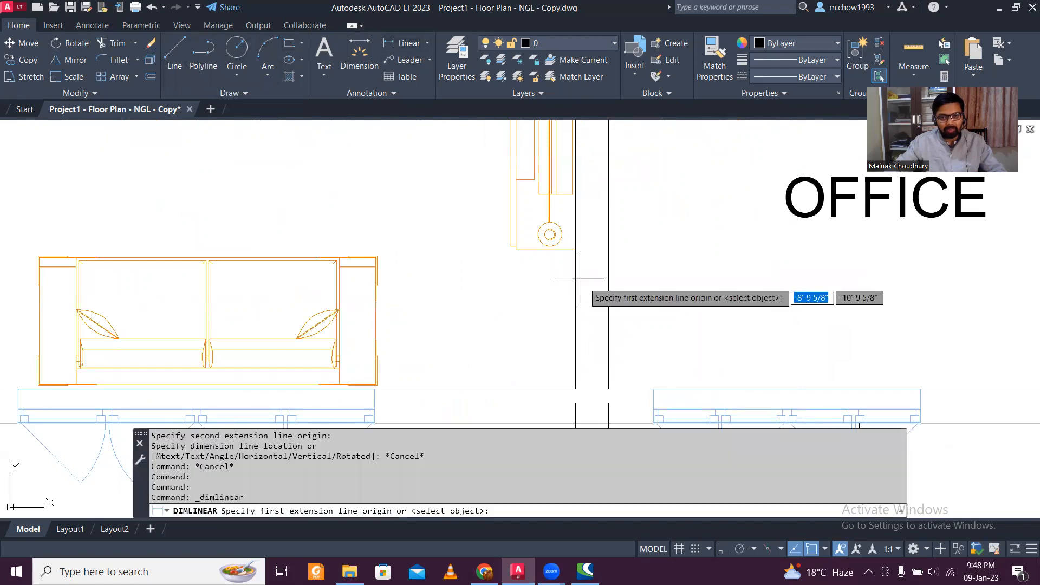
pyautogui.click(608, 313)
pyautogui.click(575, 313)
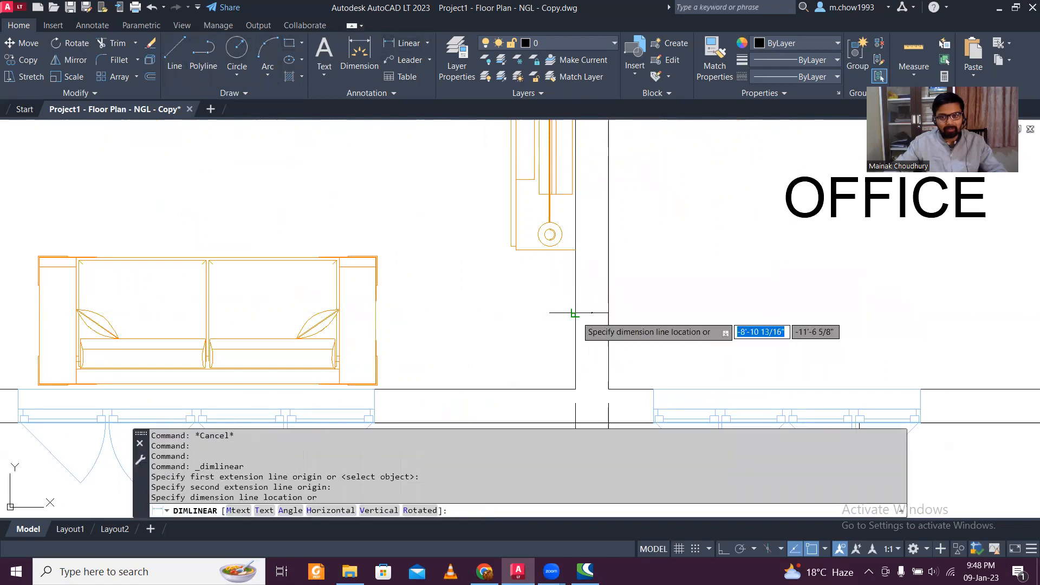
pyautogui.scroll(8, 613, 303)
pyautogui.press('Escape')
# - Examine the toilet partition walls on the NGL plan and compare the overall layouts of the NGL and first floor plans
pyautogui.scroll(-10, 578, 293)
pyautogui.moveTo(674, 307); pyautogui.dragTo(540, 306, button='middle')
pyautogui.moveTo(609, 340)
pyautogui.mouseDown(button='middle')
pyautogui.moveTo(548, 353)
pyautogui.moveTo(556, 332)
pyautogui.moveTo(660, 533)
pyautogui.mouseUp(button='middle')
pyautogui.moveTo(563, 328); pyautogui.dragTo(570, 354, button='middle')
pyautogui.scroll(2, 657, 245)
pyautogui.scroll(3, 659, 244)
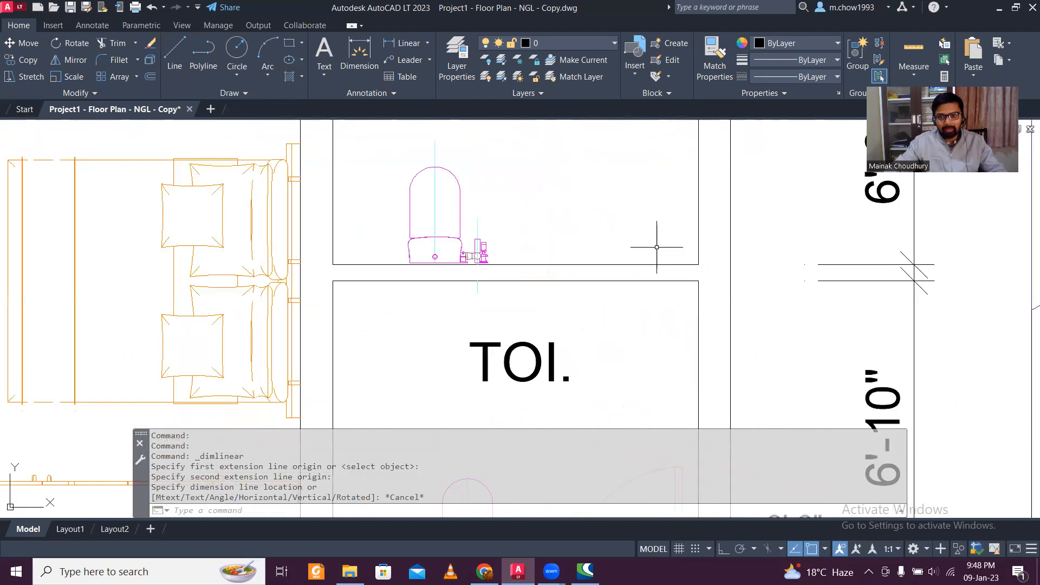
pyautogui.scroll(-3, 617, 267)
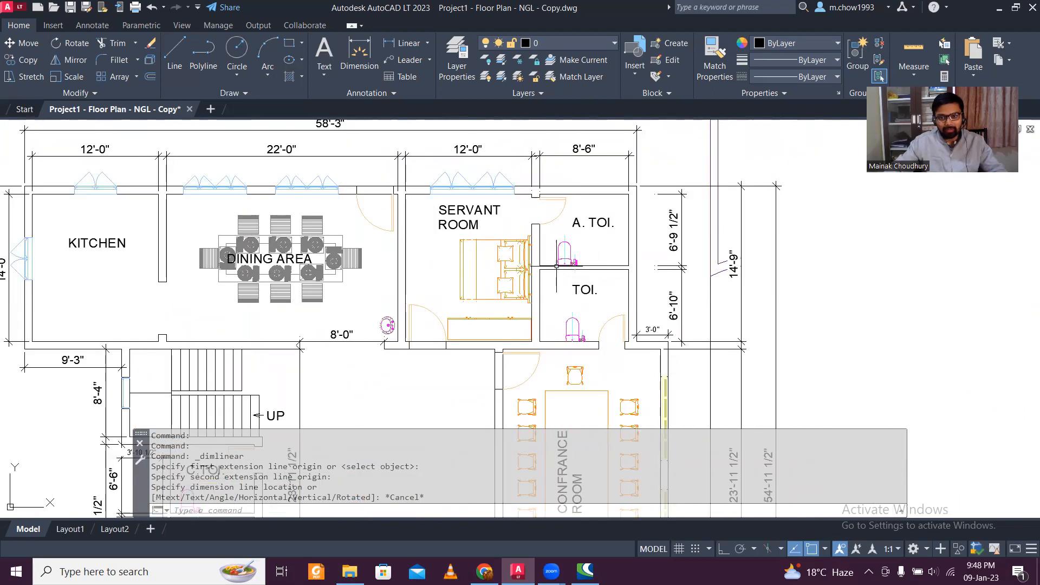
pyautogui.scroll(1, 608, 273)
pyautogui.scroll(-2, 608, 274)
pyautogui.moveTo(641, 299); pyautogui.dragTo(329, 283, button='middle')
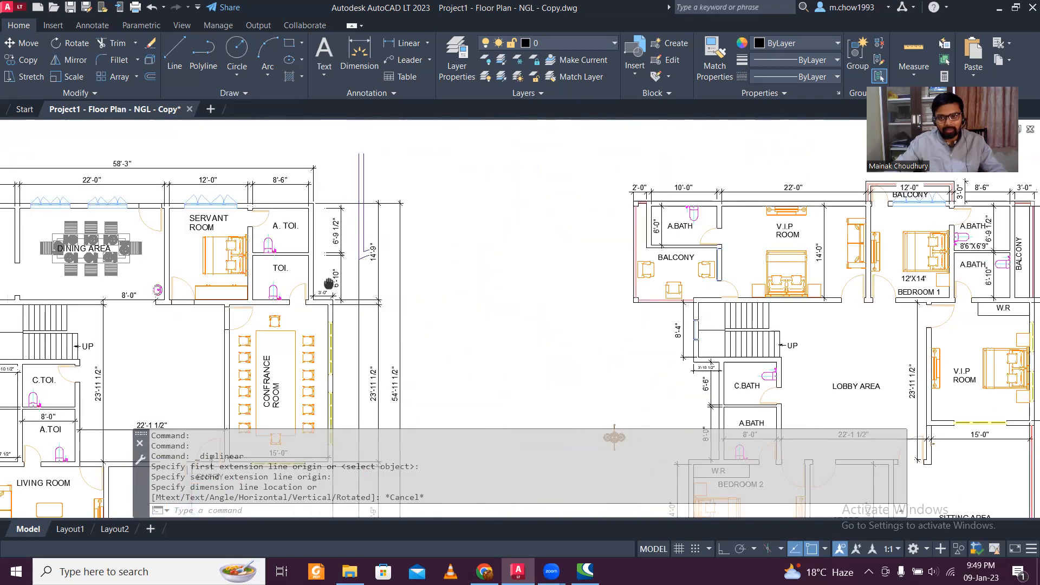
pyautogui.moveTo(1036, 291); pyautogui.dragTo(668, 294, button='middle')
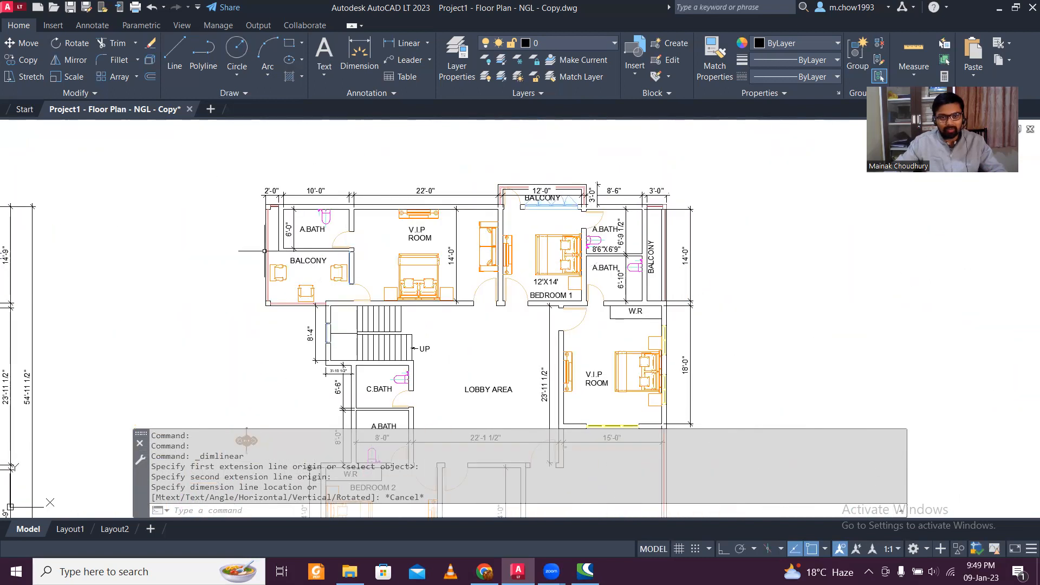
pyautogui.scroll(-4, 433, 266)
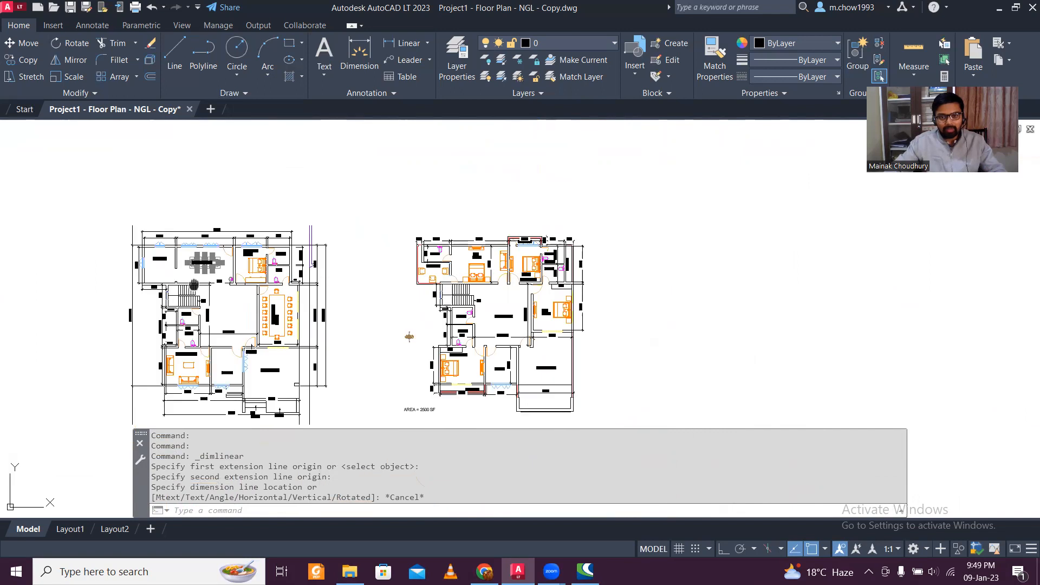
pyautogui.moveTo(194, 285); pyautogui.dragTo(369, 271, button='middle')
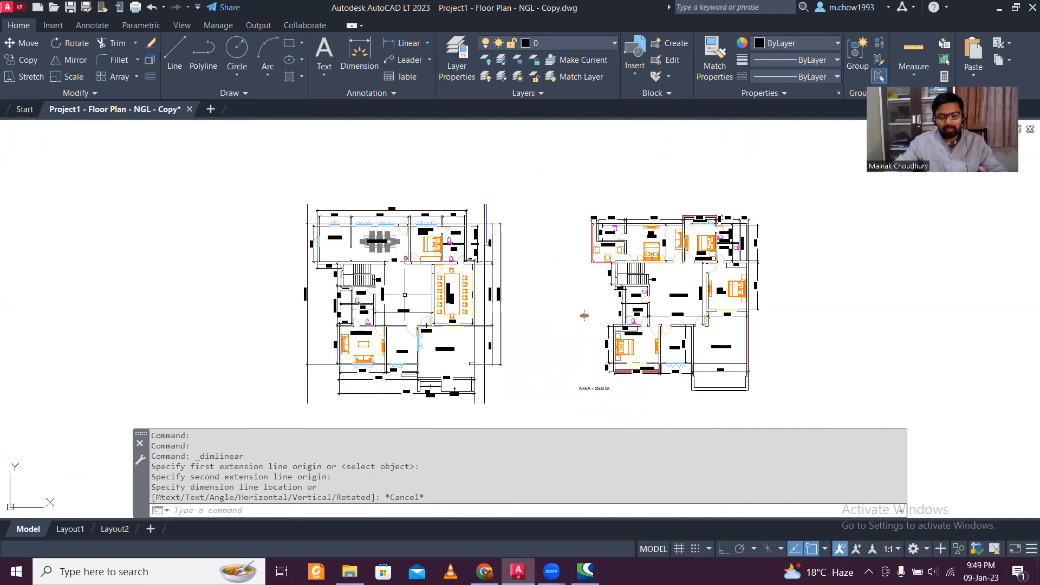
pyautogui.scroll(3, 414, 302)
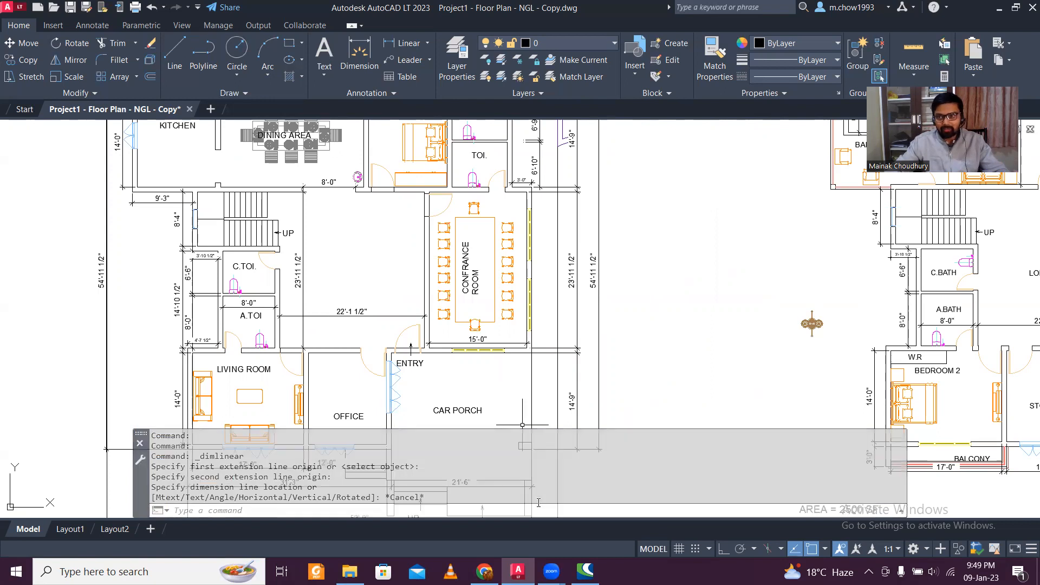
# - Switch to File Explorer, create a new OpenDocument Text file in the project folder and open it in OpenOffice Writer
pyautogui.click(1005, 11)
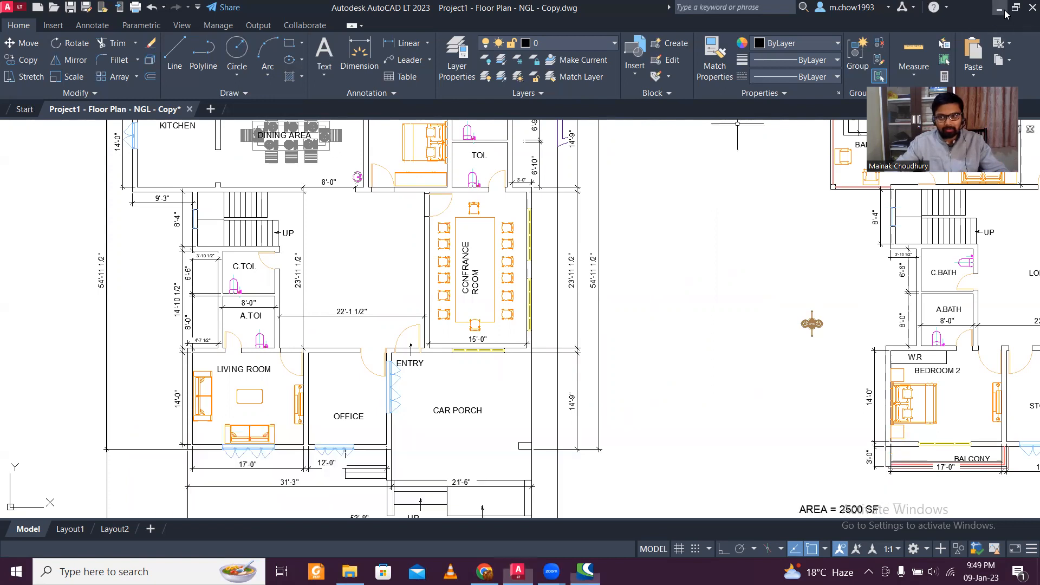
pyautogui.rightClick(341, 310)
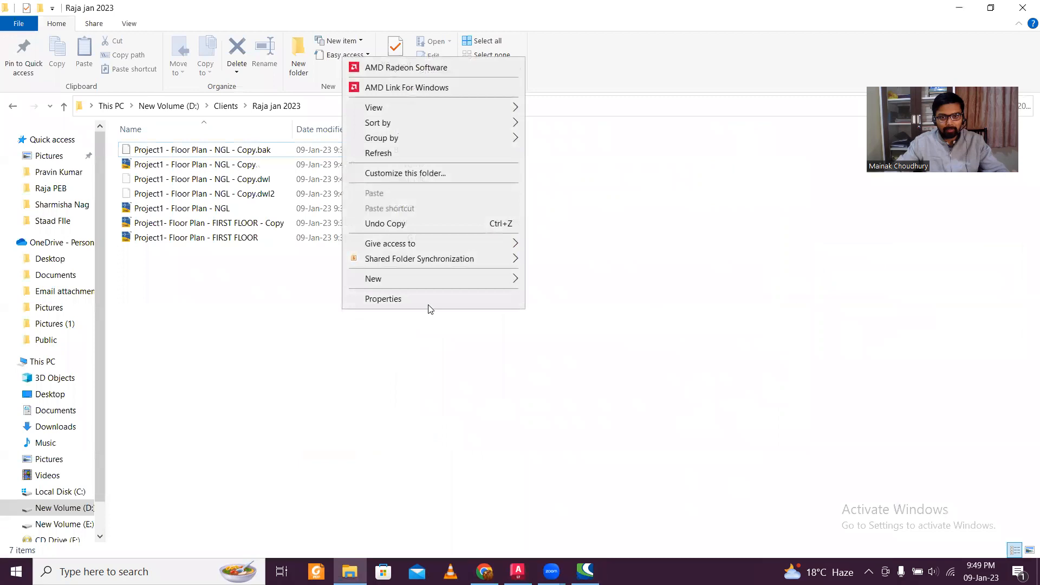
pyautogui.moveTo(469, 286)
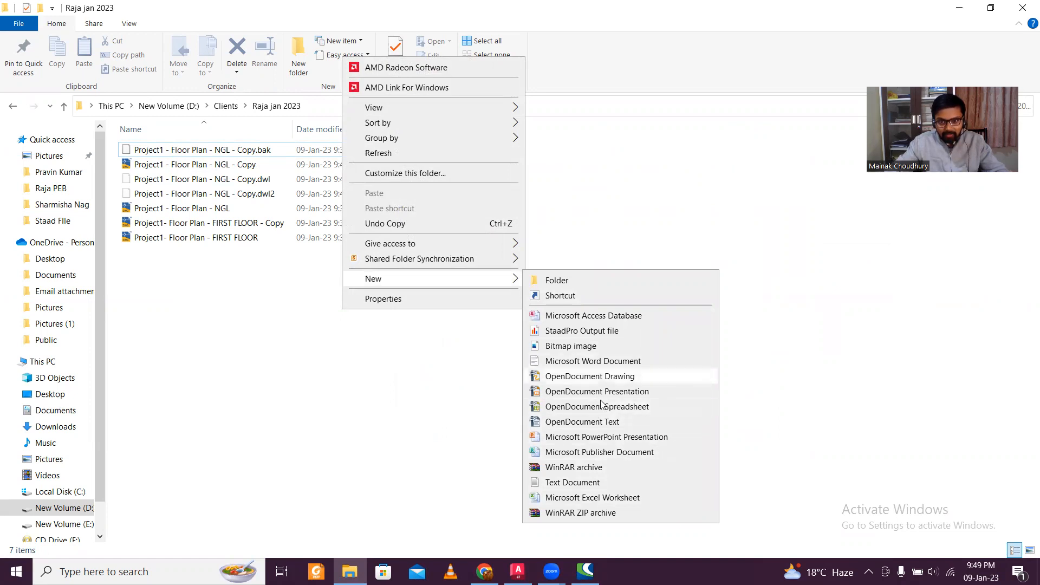
pyautogui.click(608, 421)
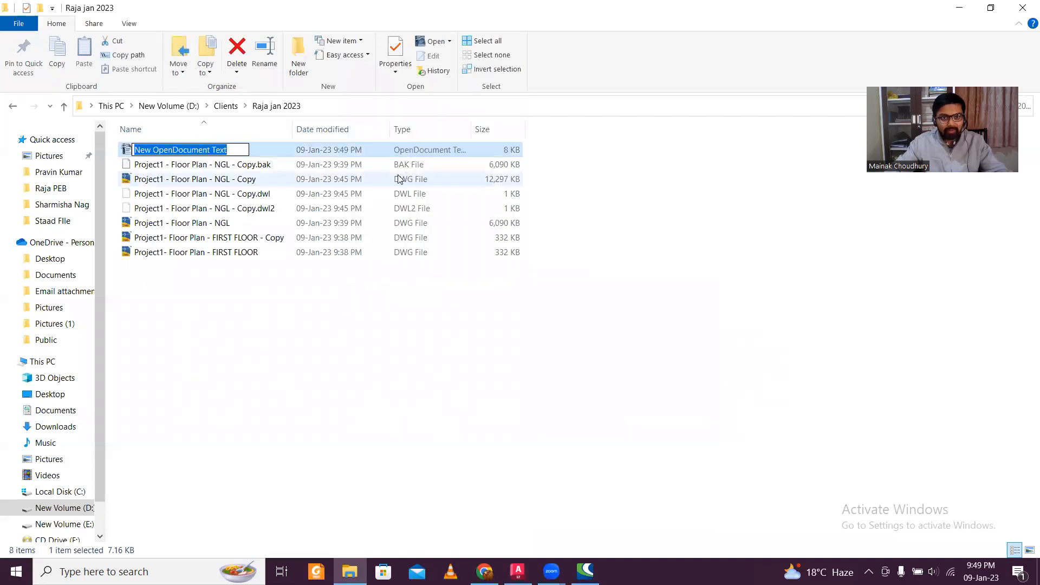
pyautogui.doubleClick(376, 149)
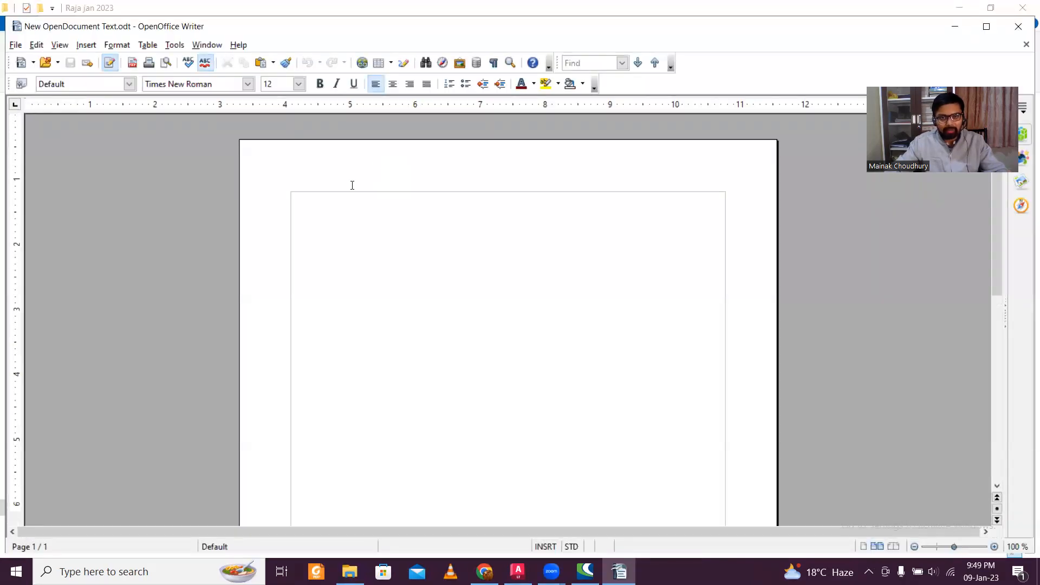
# - Write the line "Purpose: Residential/Office" beneath a blank first line in the document
pyautogui.press('Return')
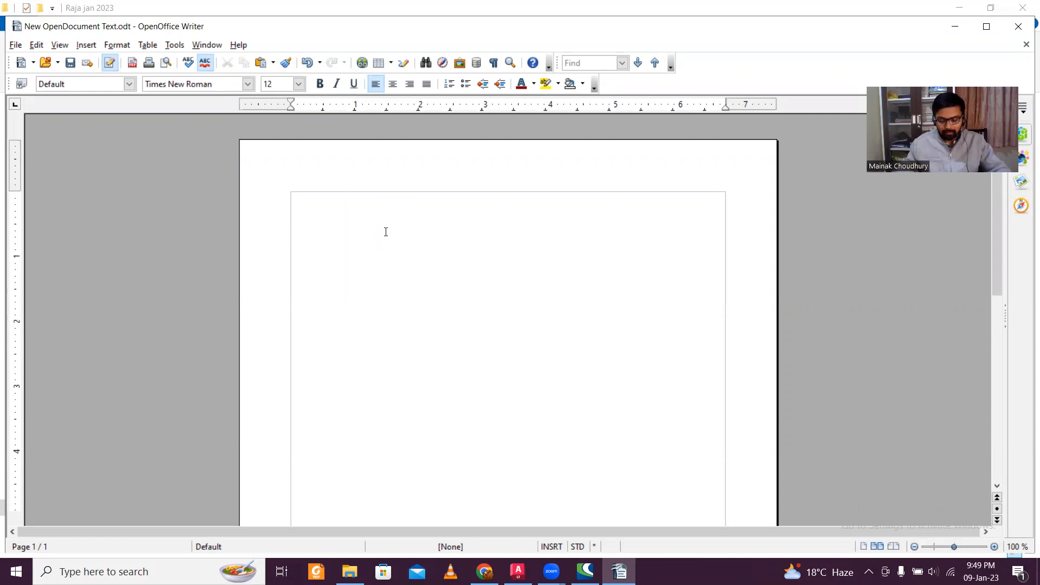
pyautogui.write('P')
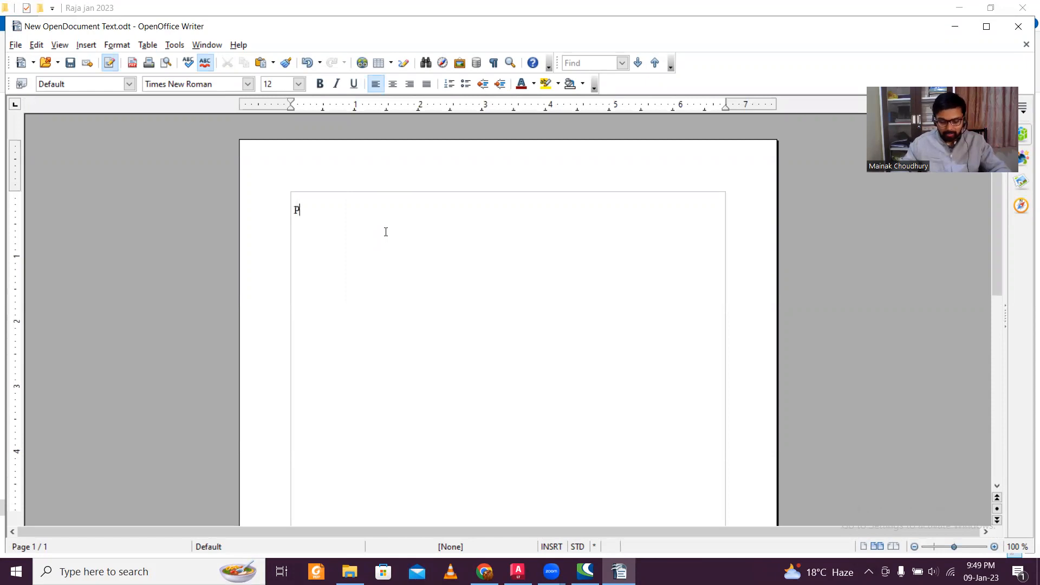
pyautogui.write('urpose: Residential ')
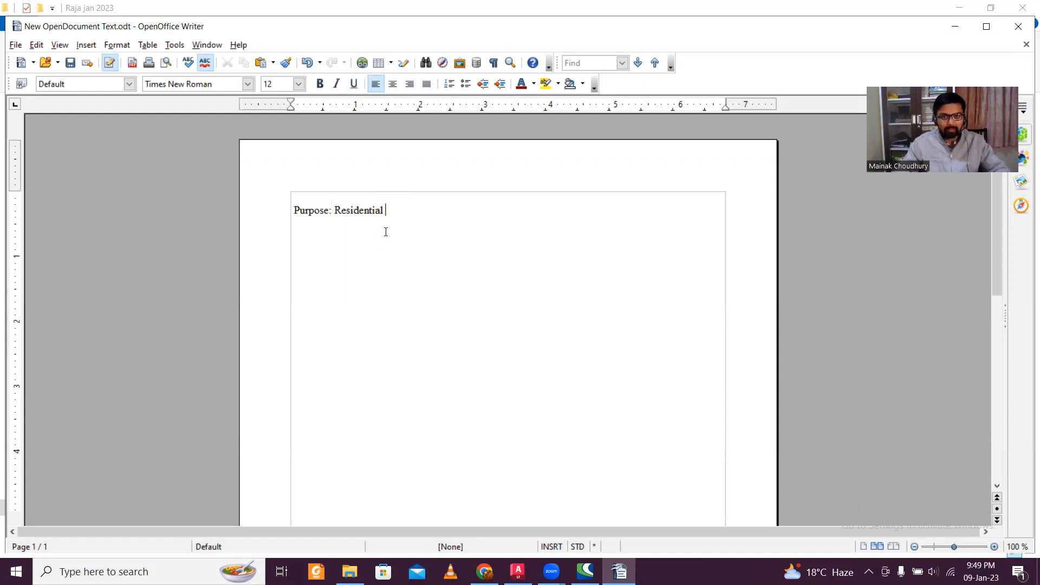
pyautogui.write('/')
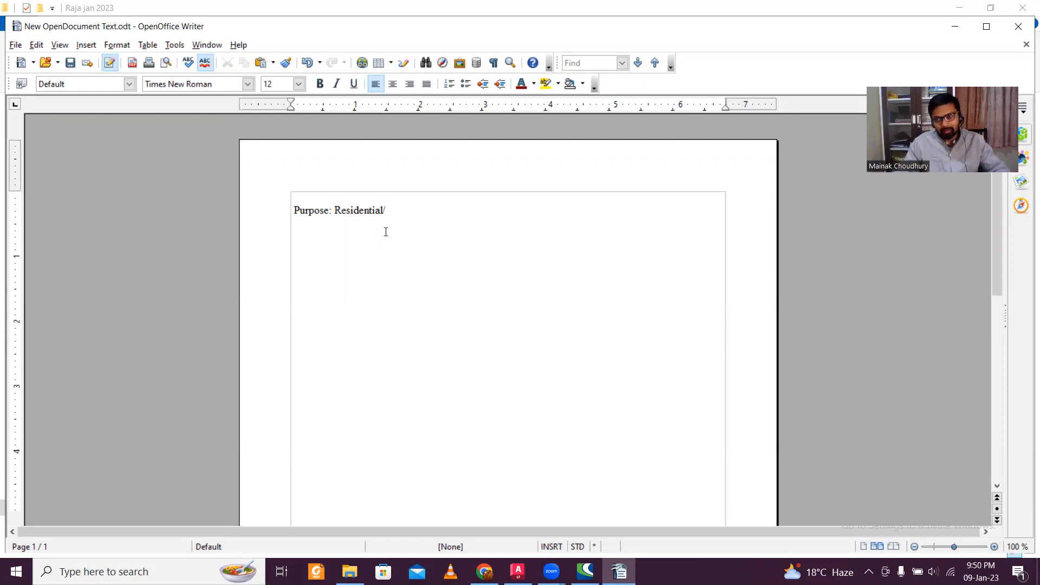
pyautogui.write('Office')
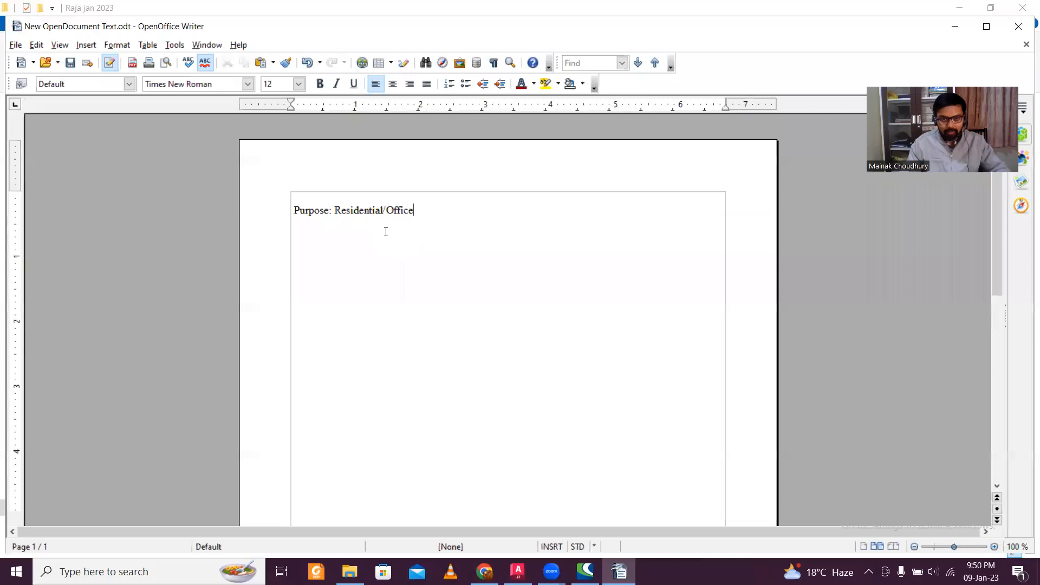
pyautogui.press('Return')
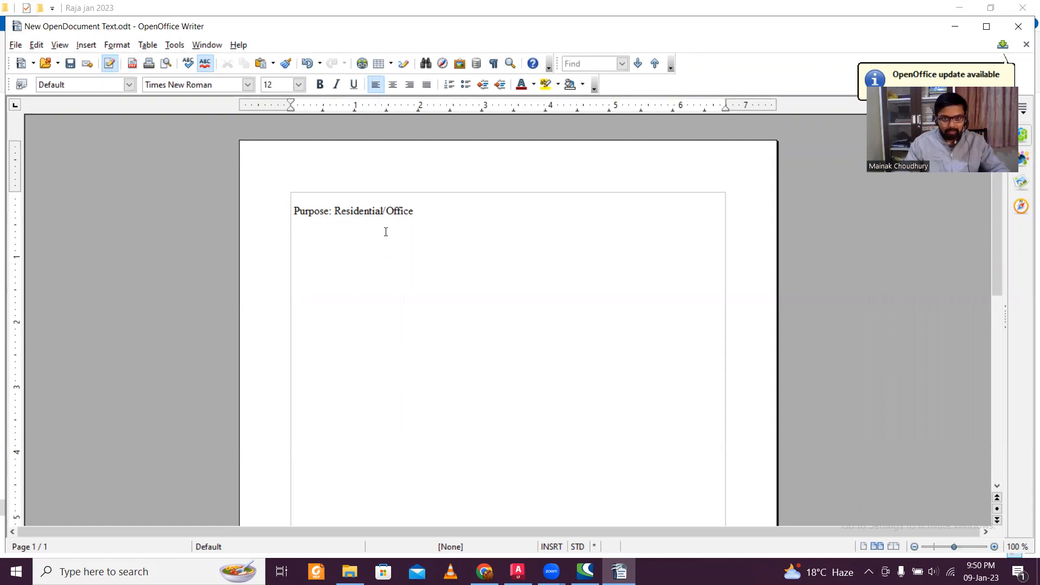
# - Add the line "Live Load = 2kN/m2" and begin another line below it with "Wall Load ="
pyautogui.write('Live Load')
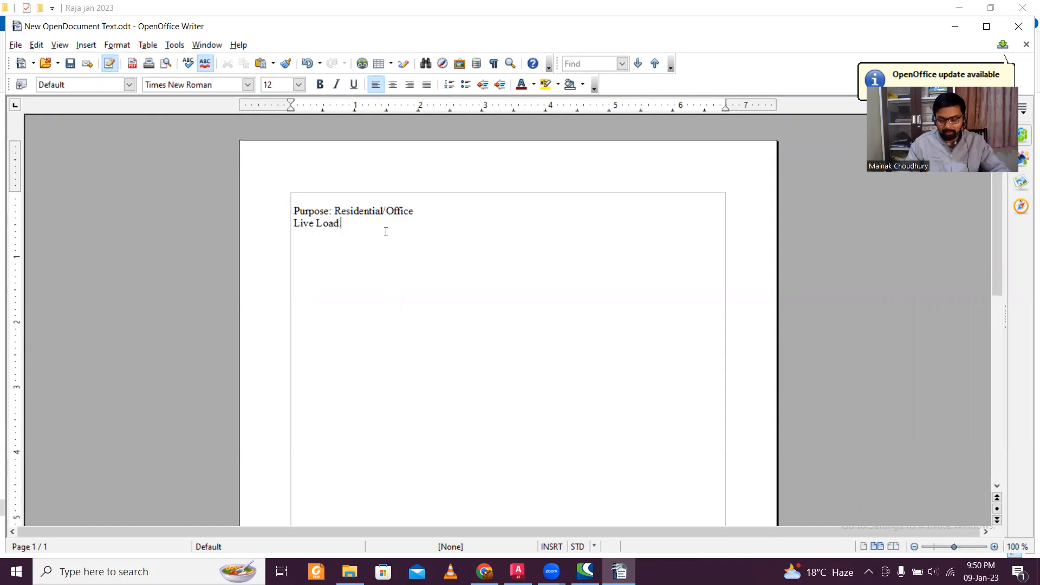
pyautogui.write(' = ')
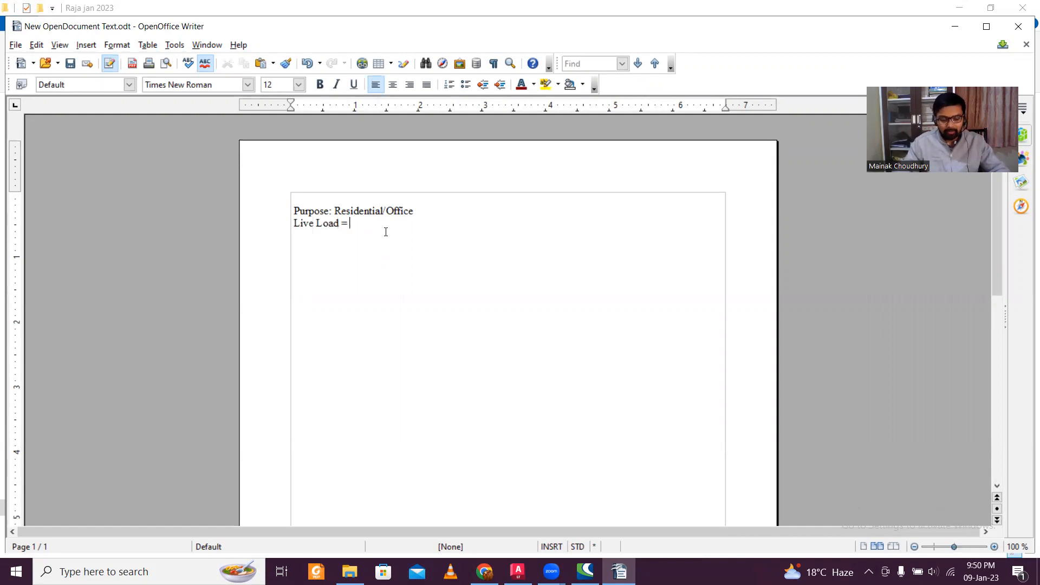
pyautogui.write('2kN/m2')
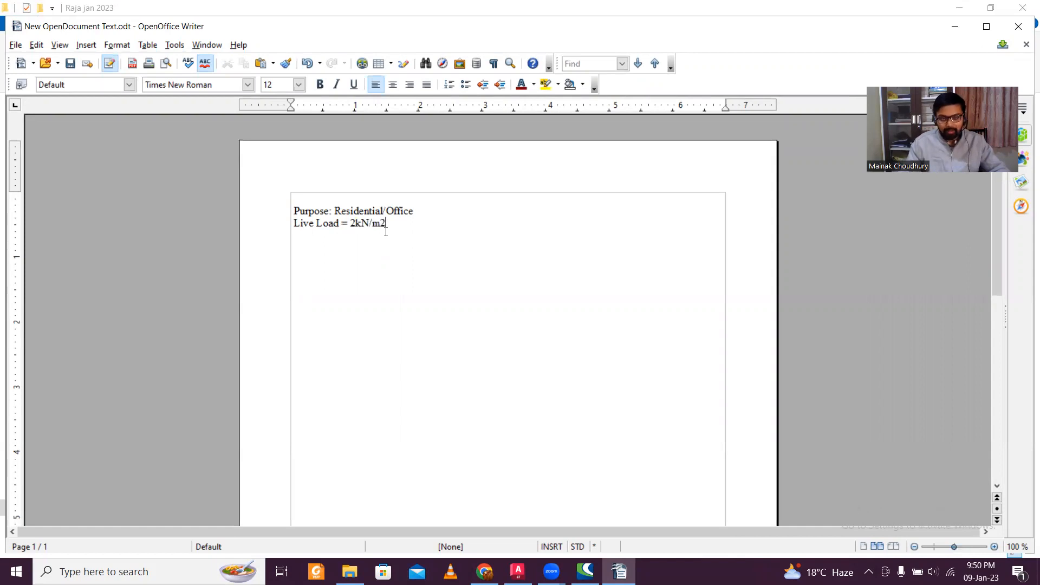
pyautogui.press('Return')
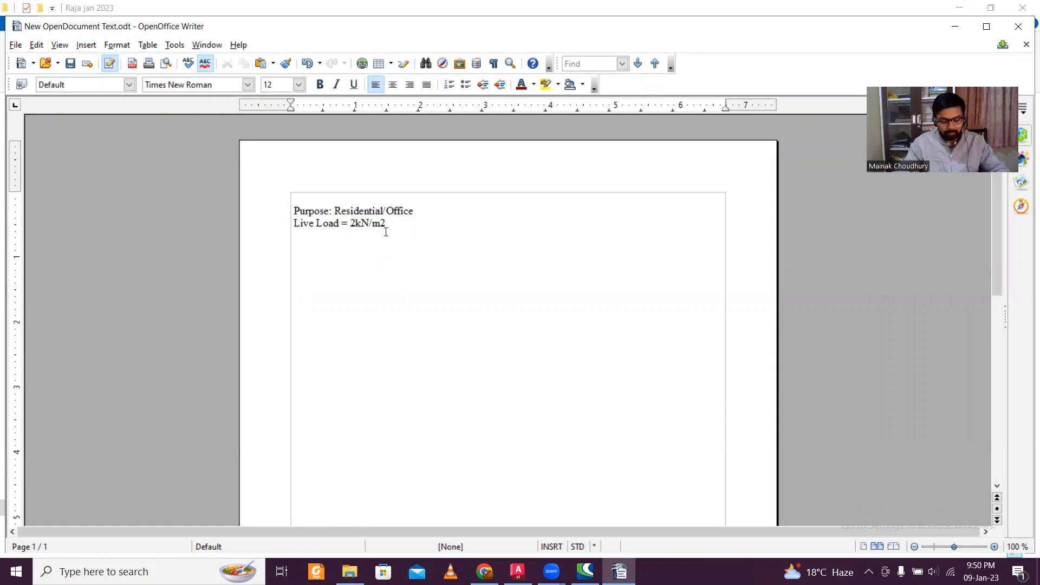
pyautogui.write('Wall ')
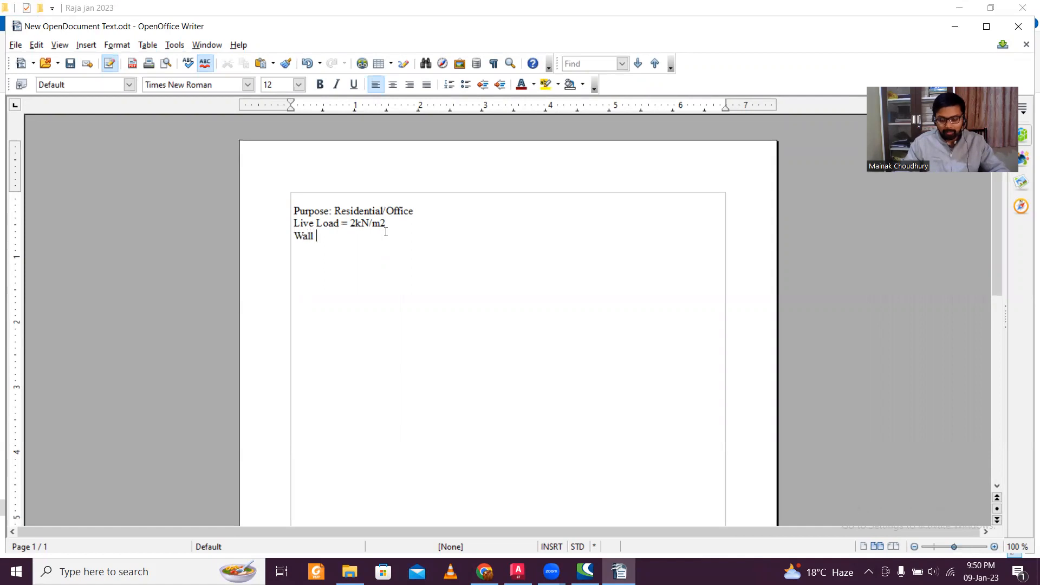
pyautogui.write('Load =')
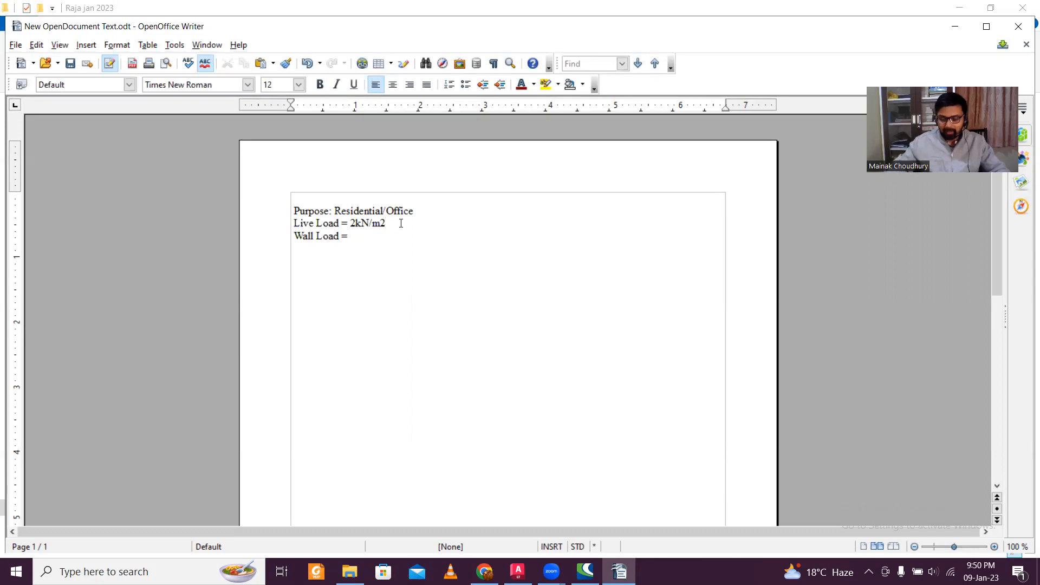
# - Insert the lines "3m floor to floor height" and "Building type: G+1" between the live load and wall load lines
pyautogui.click(401, 223)
pyautogui.press('Return')
pyautogui.write('3m ')
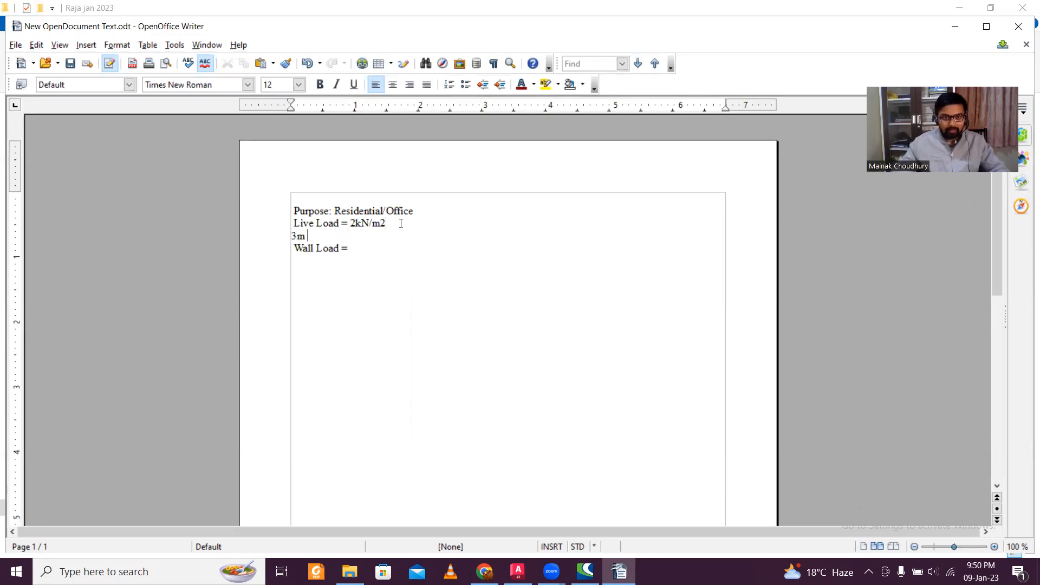
pyautogui.write('floor to floor height')
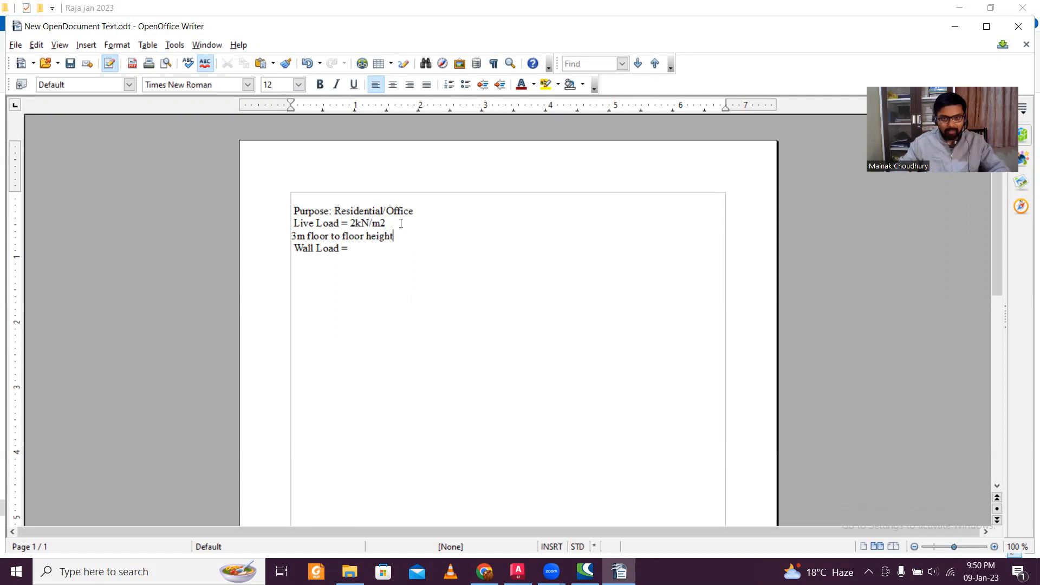
pyautogui.press('Return')
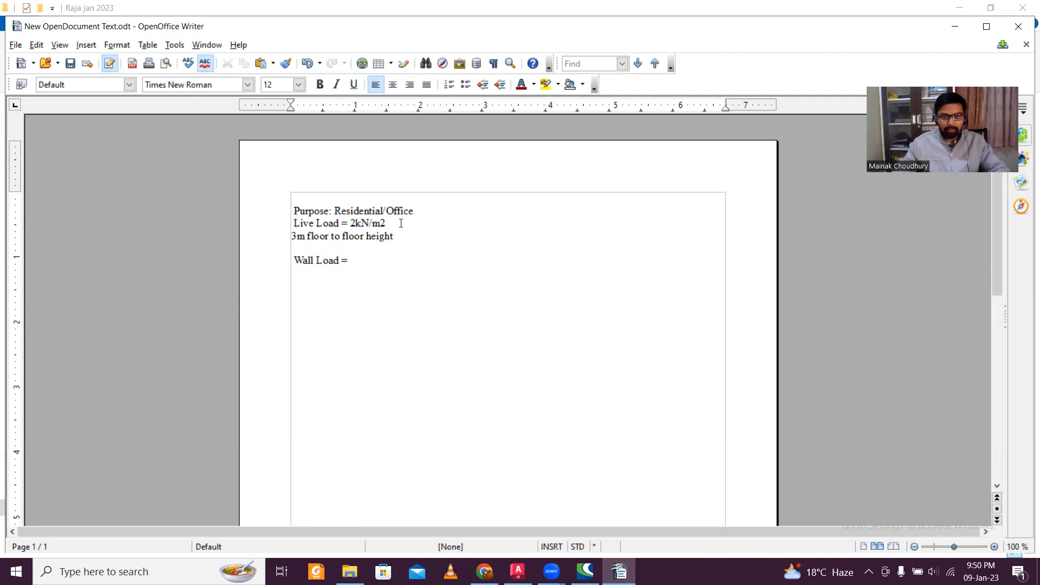
pyautogui.write('Building type: G+1')
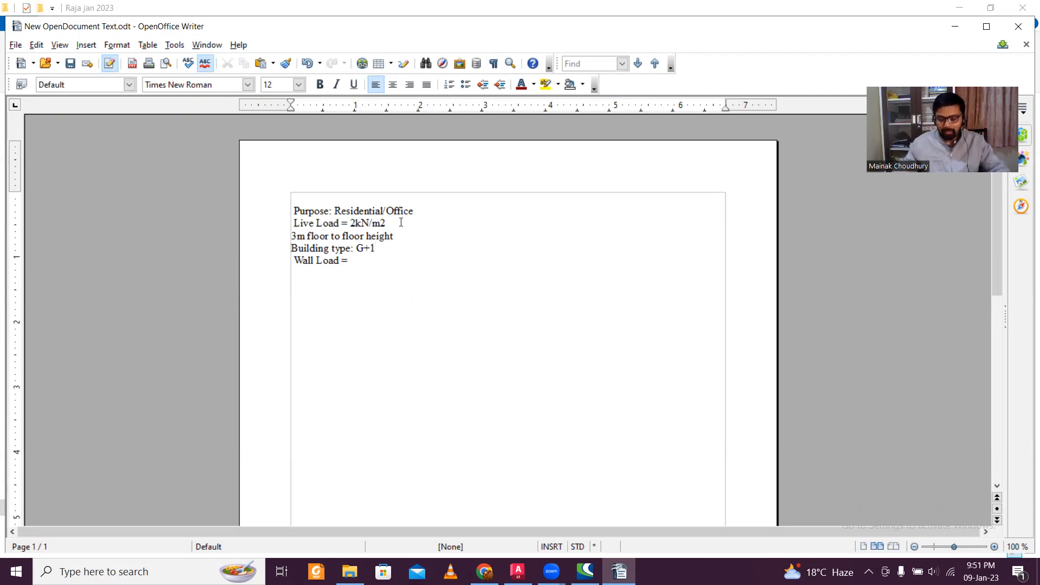
# - Insert the line 'Wall Thickness = 9" =' between the building type and wall load lines
pyautogui.press('Return')
pyautogui.write('Wall ')
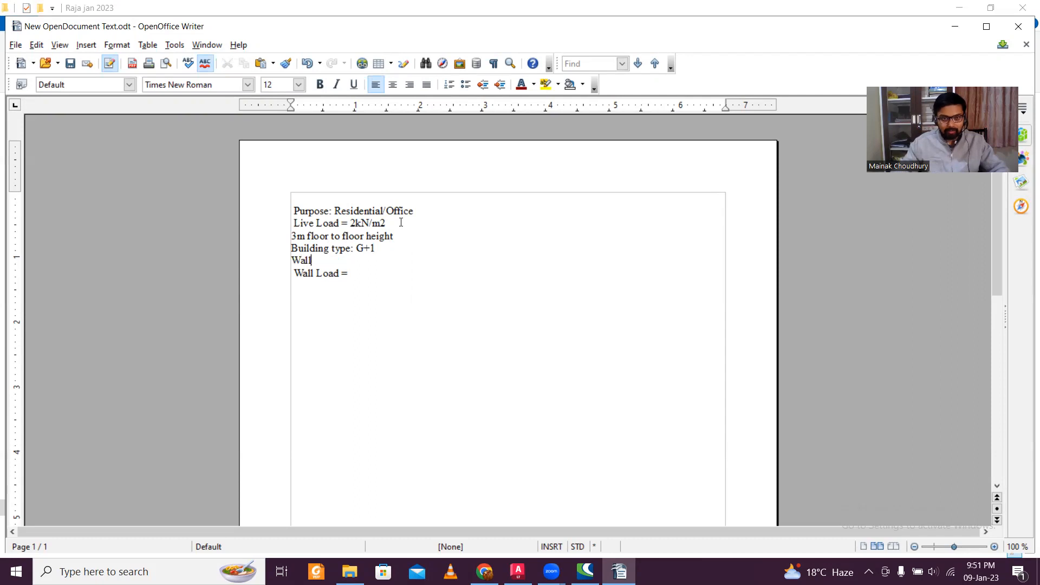
pyautogui.write('Thick')
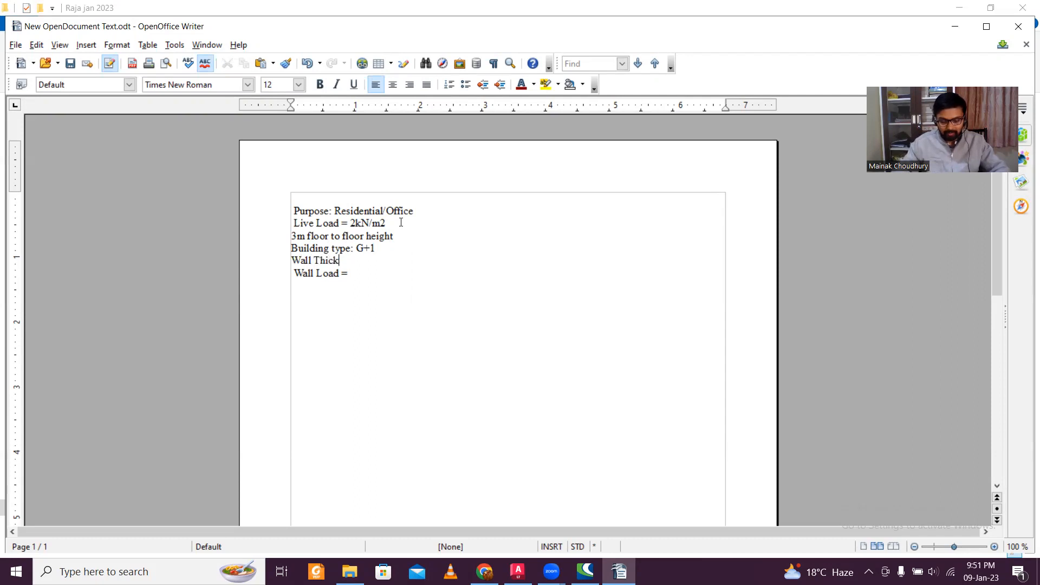
pyautogui.write('ness = ')
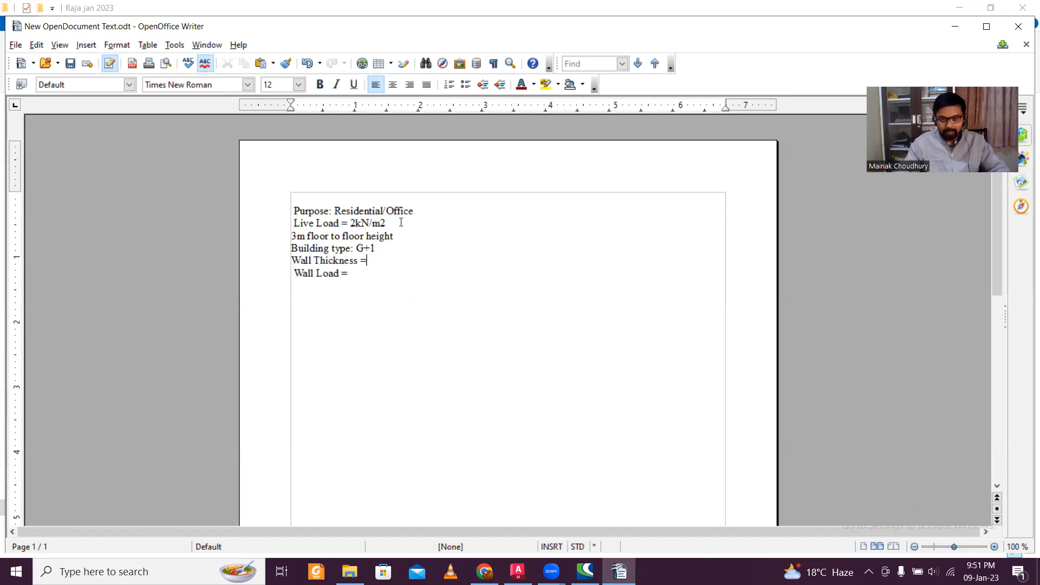
pyautogui.write('9')
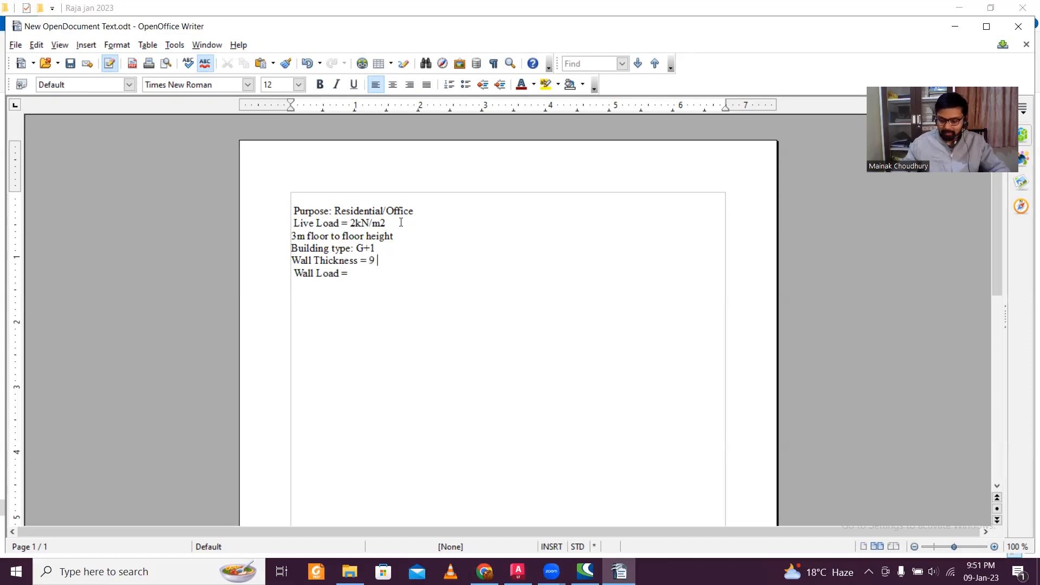
pyautogui.write('" =')
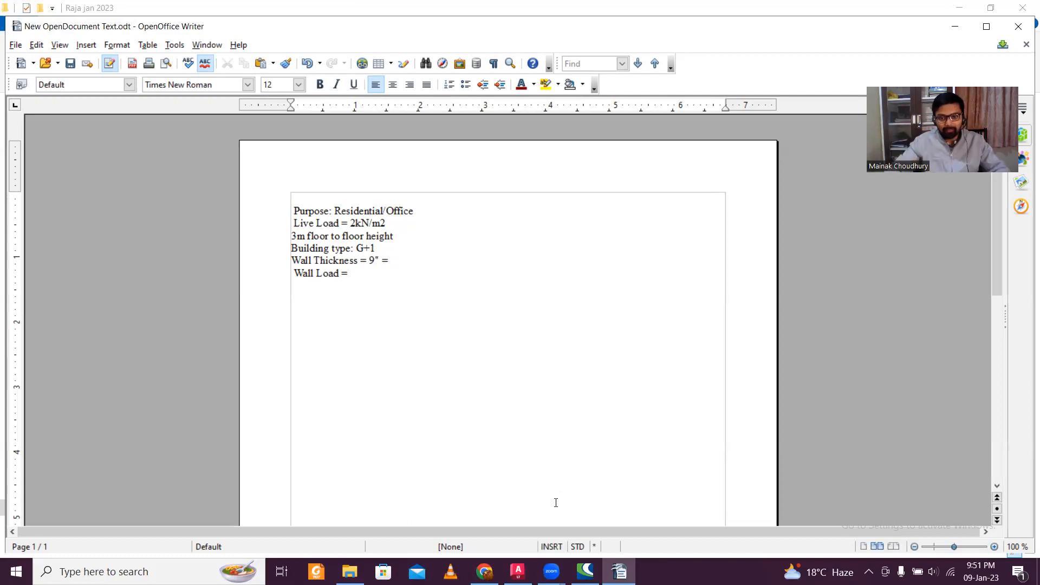
# - Open the Windows Calculator and multiply 9 by 25.4 to convert the wall thickness from inches to millimetres
pyautogui.click(153, 568)
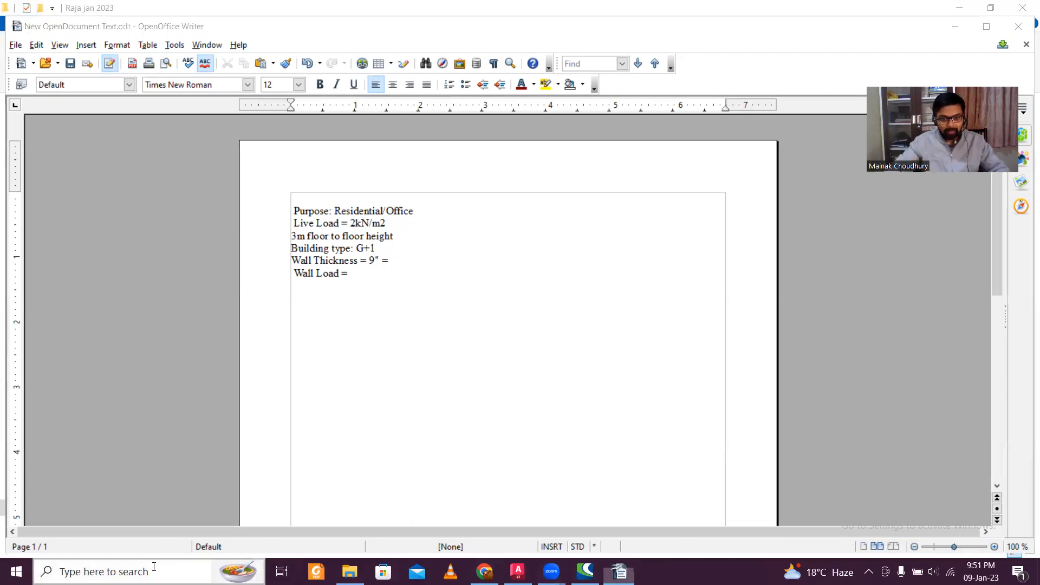
pyautogui.write('ca')
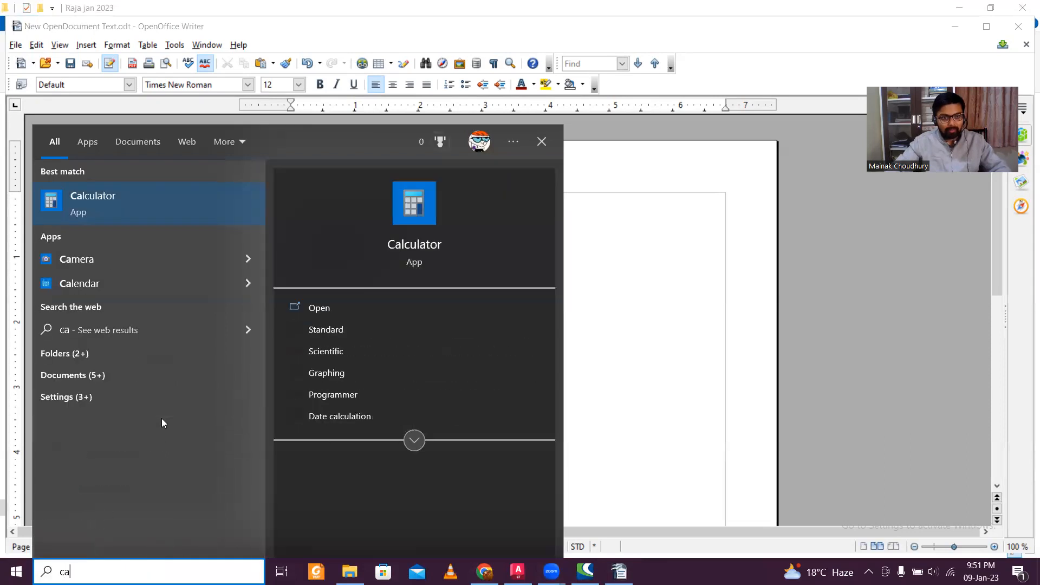
pyautogui.click(145, 197)
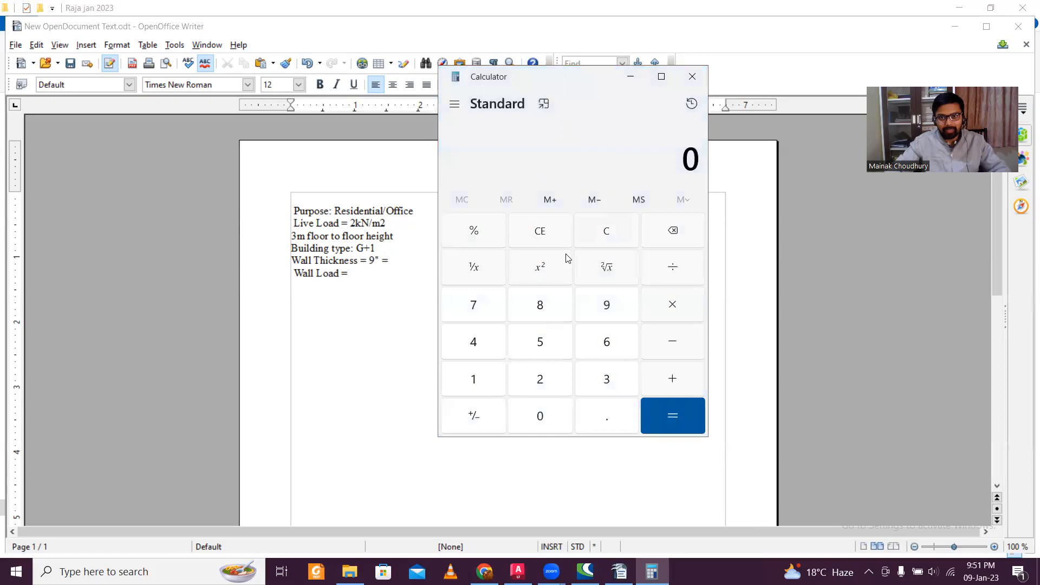
pyautogui.click(608, 316)
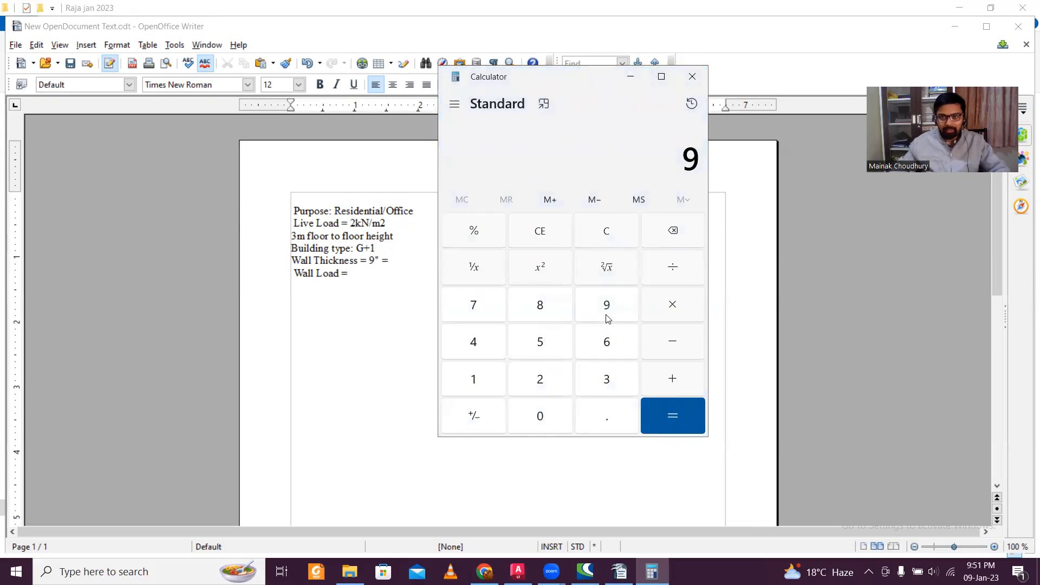
pyautogui.write('25.4')
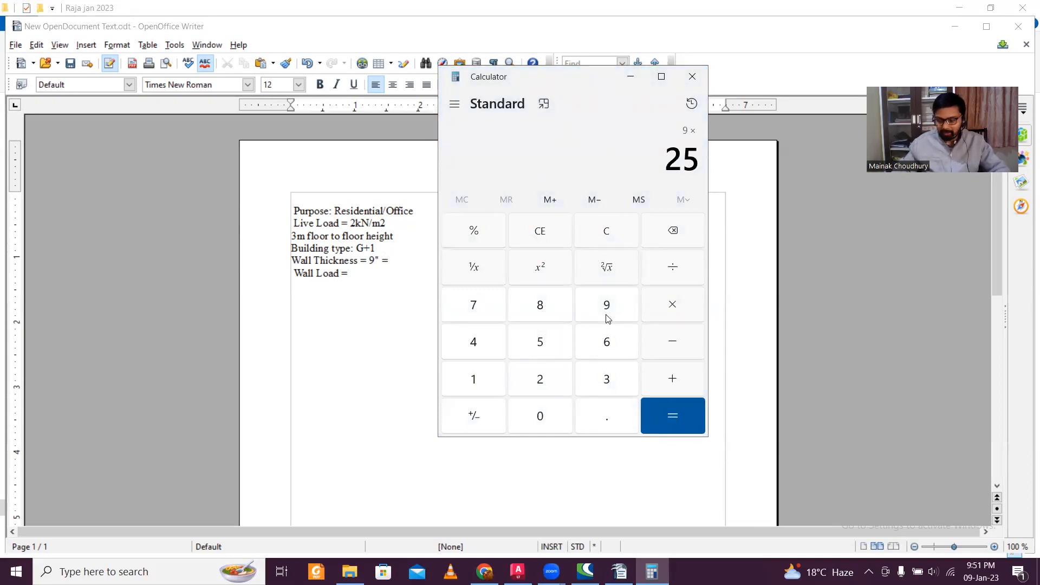
pyautogui.press('Return')
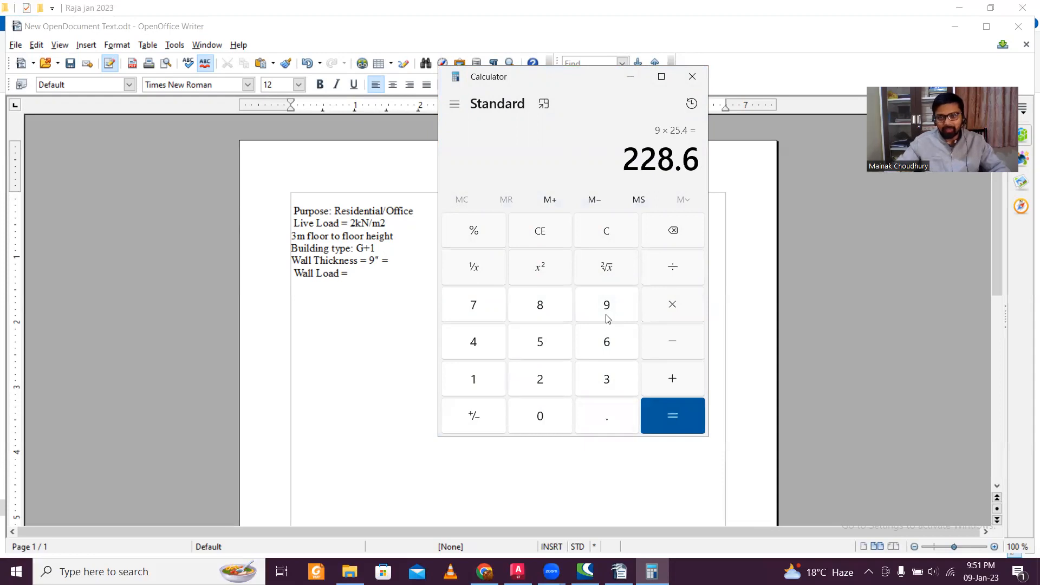
# - Return to the Writer document and complete the wall thickness line with "228.6 mm"
pyautogui.click(632, 77)
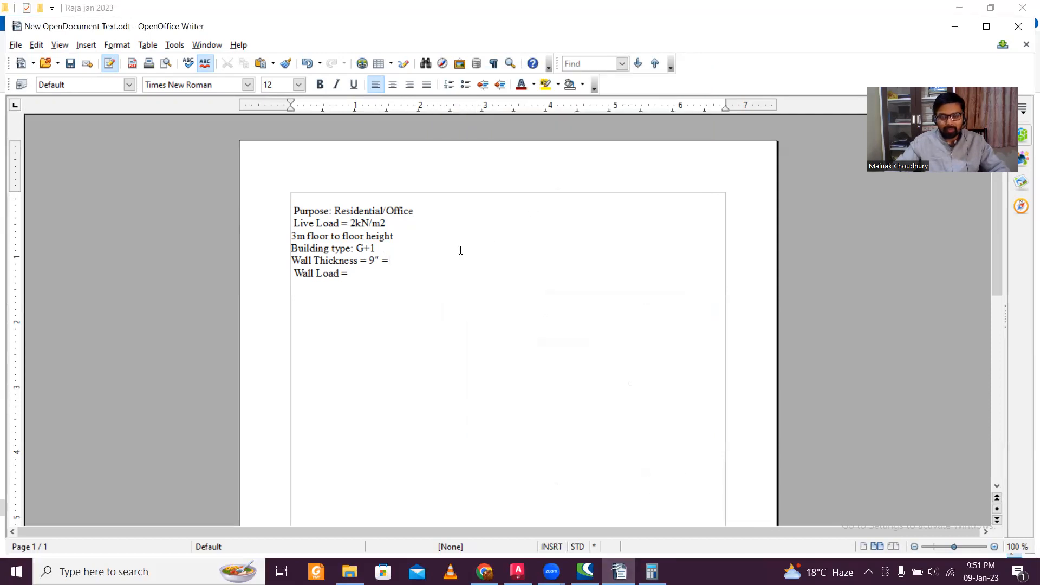
pyautogui.write('228.6')
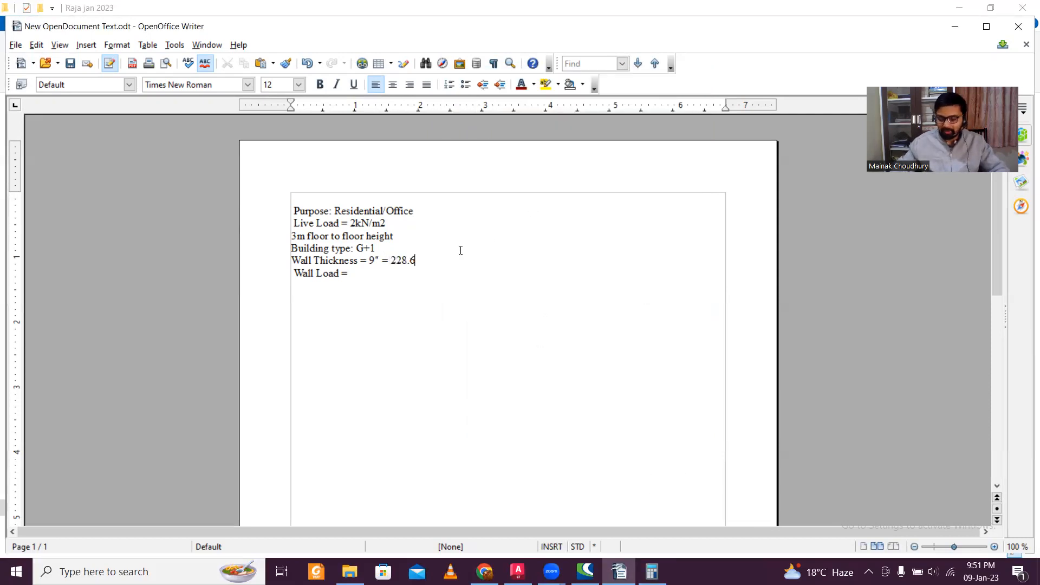
pyautogui.write(' mm')
pyautogui.click(440, 295)
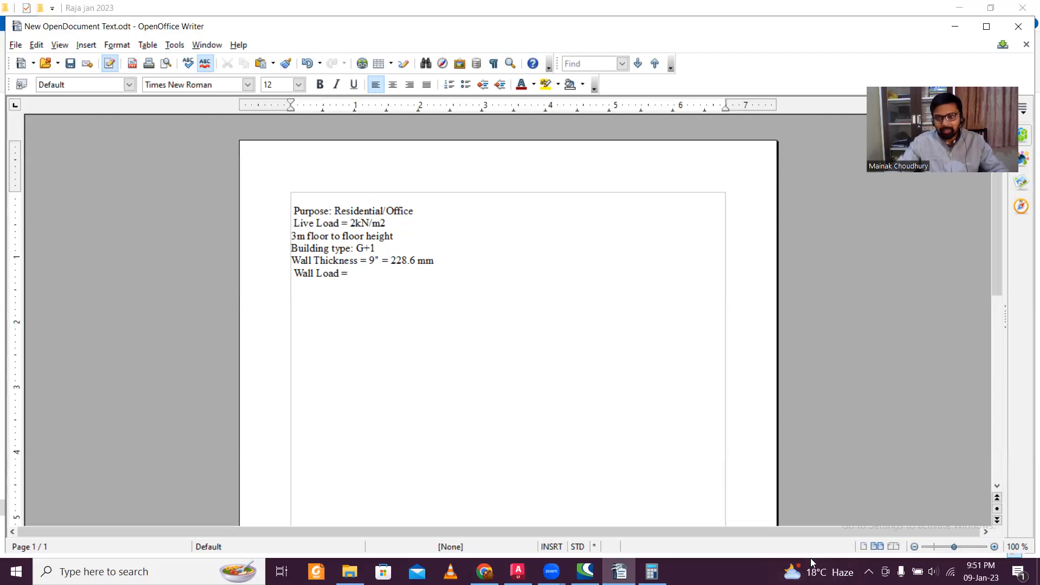
# - Begin the wall load calculation by adding "229*2.7" after "Wall Load ="
pyautogui.hotkey('alt', 'Tab')
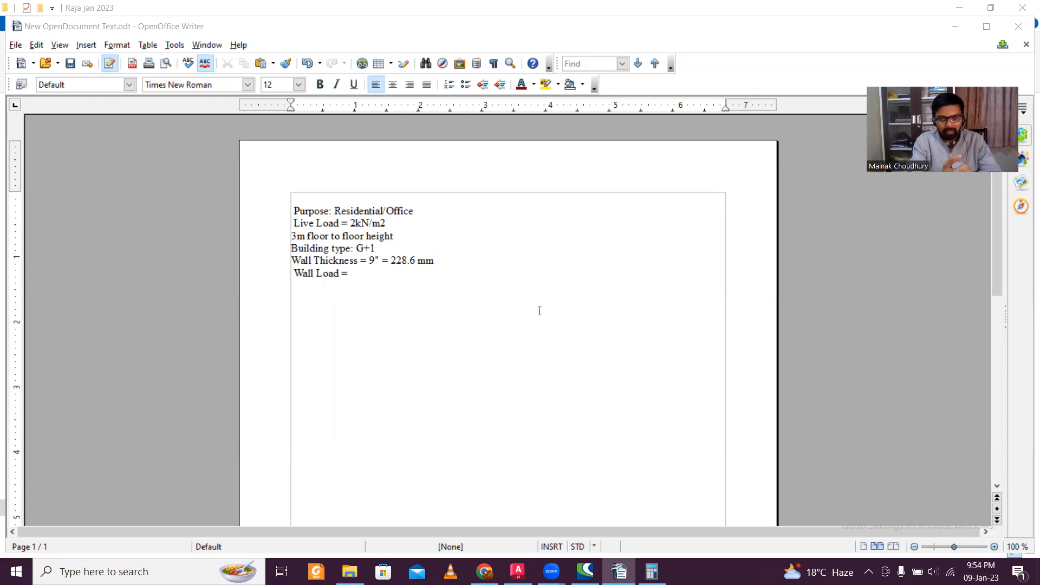
pyautogui.click(414, 278)
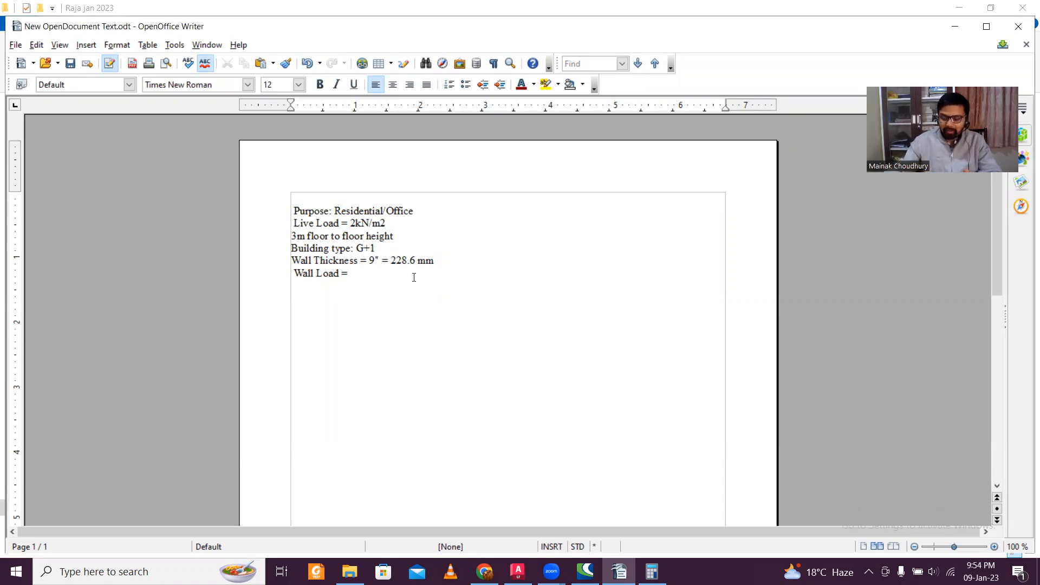
pyautogui.write('22')
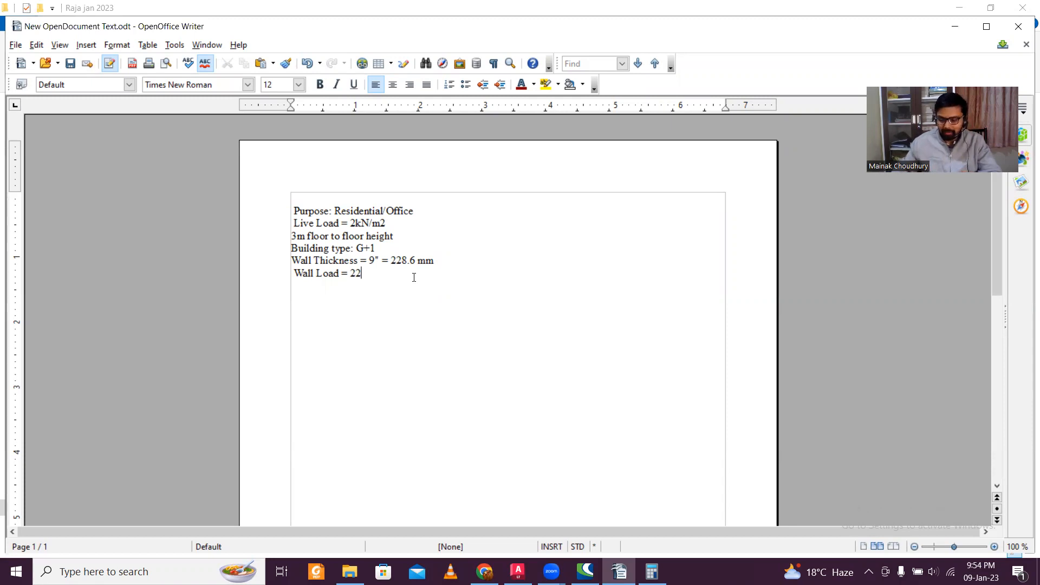
pyautogui.write('9')
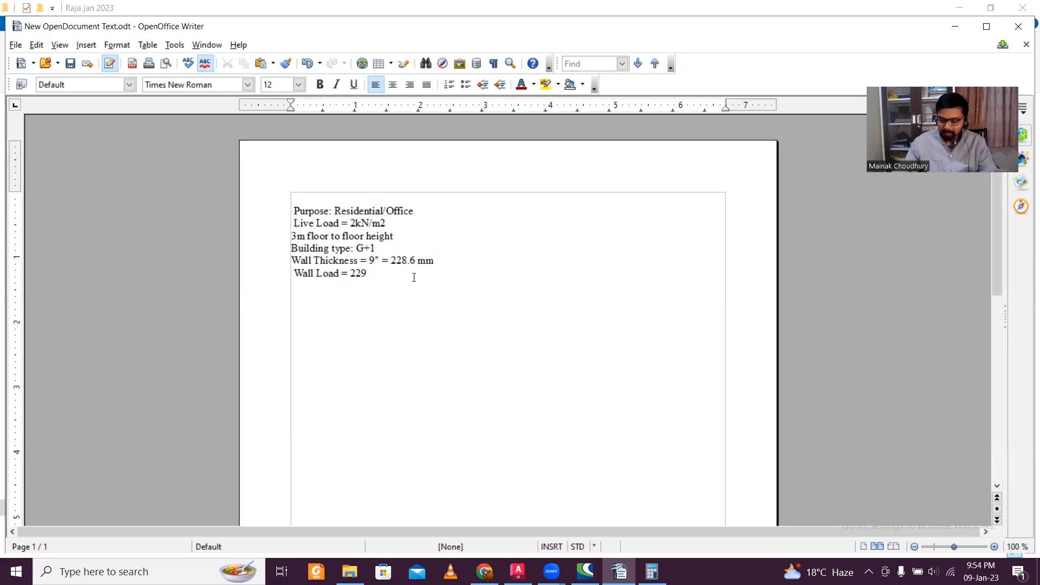
pyautogui.write('*')
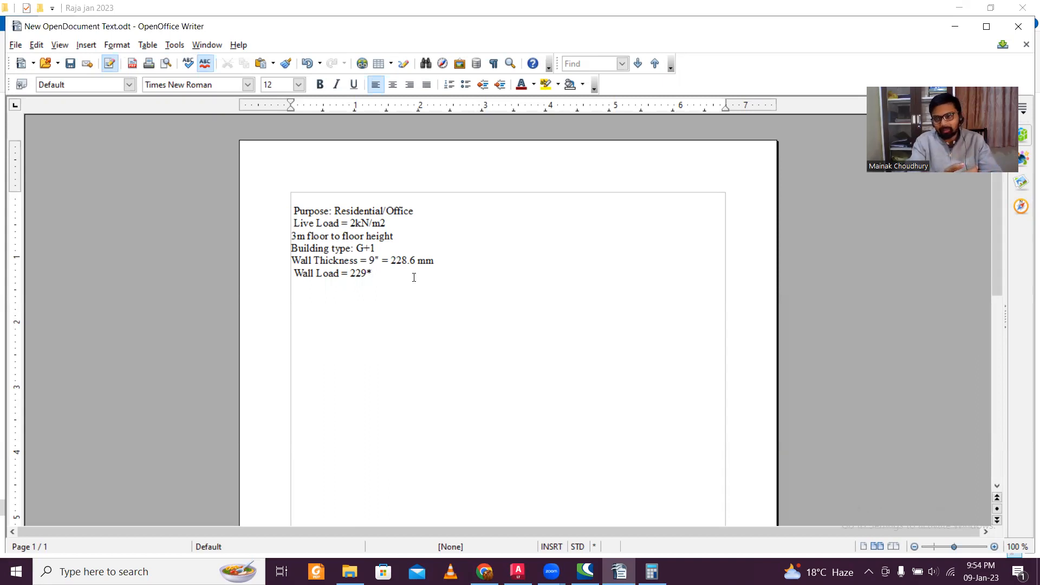
pyautogui.write('2.7')
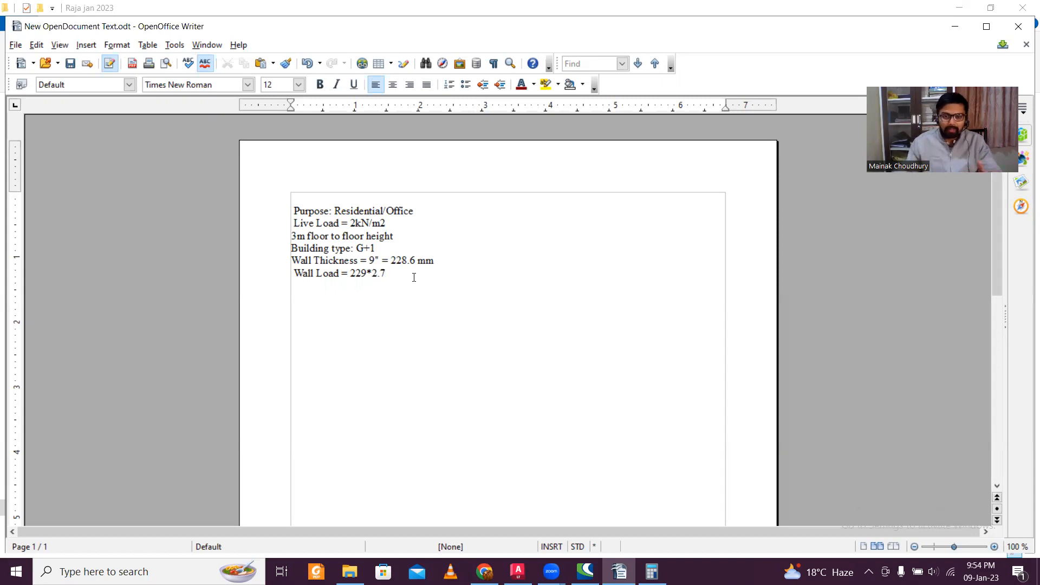
# - Convert the thickness factor in the wall load expression to metres, making it 0.229
pyautogui.press('Left')
pyautogui.press('Left')
pyautogui.press('Left')
pyautogui.press('Left')
pyautogui.press('Left')
pyautogui.press('Left')
pyautogui.press('Left')
pyautogui.write('0.')
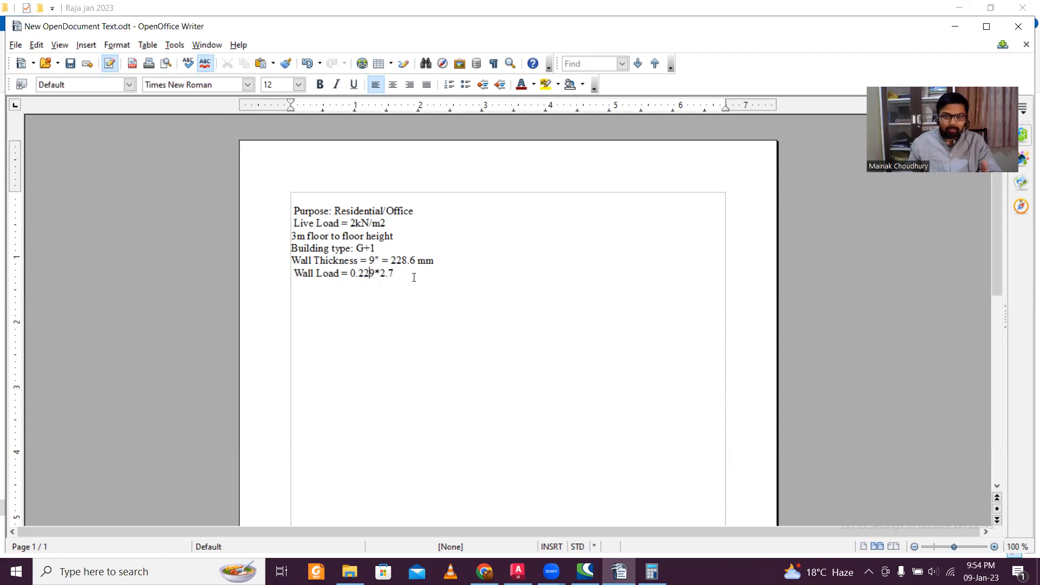
pyautogui.press('Right')
pyautogui.press('Right')
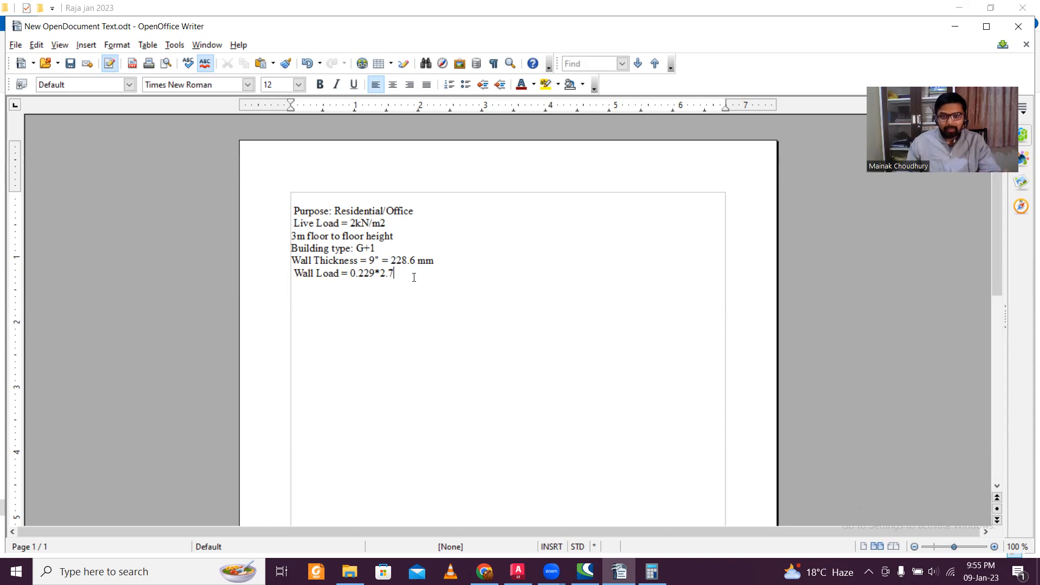
# - Extend the wall load expression with the factor "*19" and a closing equals sign
pyautogui.write('*')
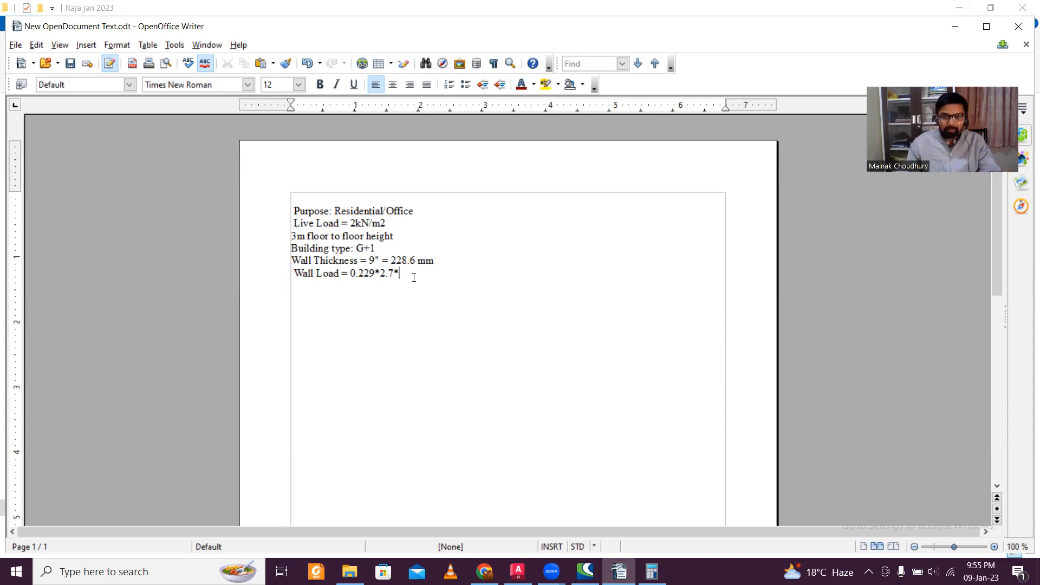
pyautogui.write('19')
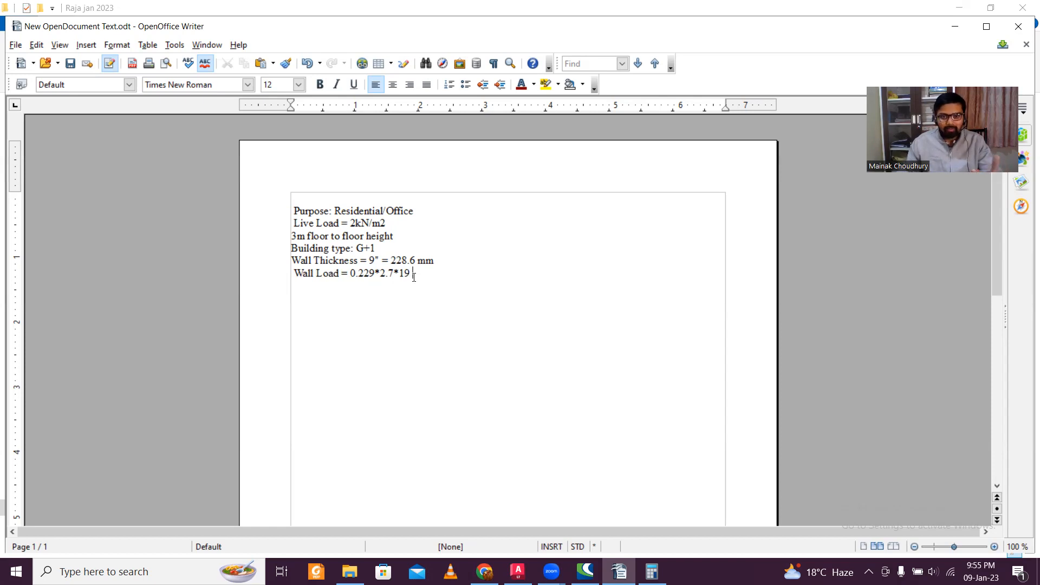
pyautogui.write('==')
pyautogui.press('BackSpace')
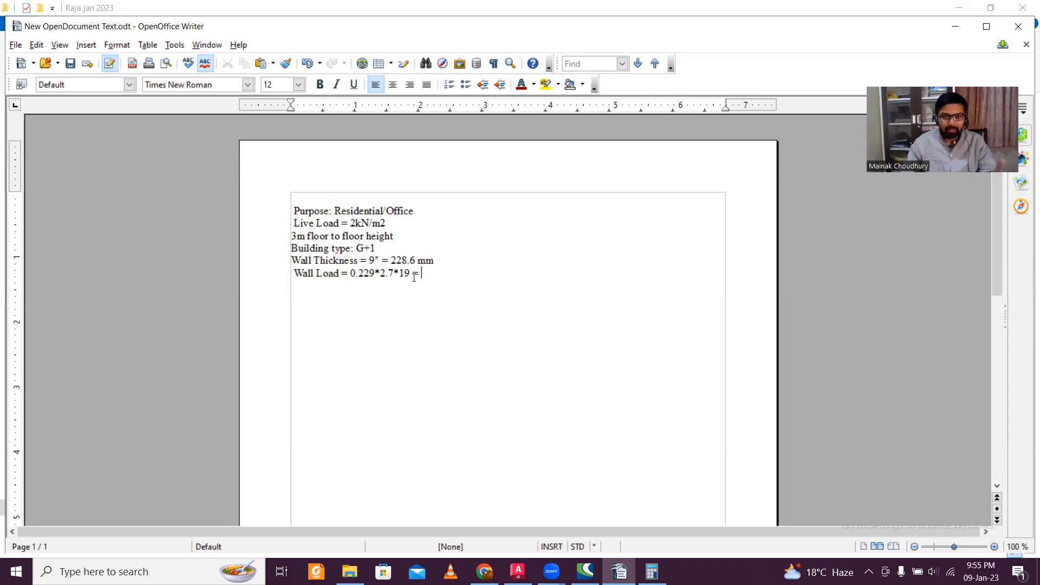
# - Compute 0.229*2.7*19 in Calculator, then record the rounded result "12 kN/m" at the end of the wall load line in Writer
pyautogui.click(651, 572)
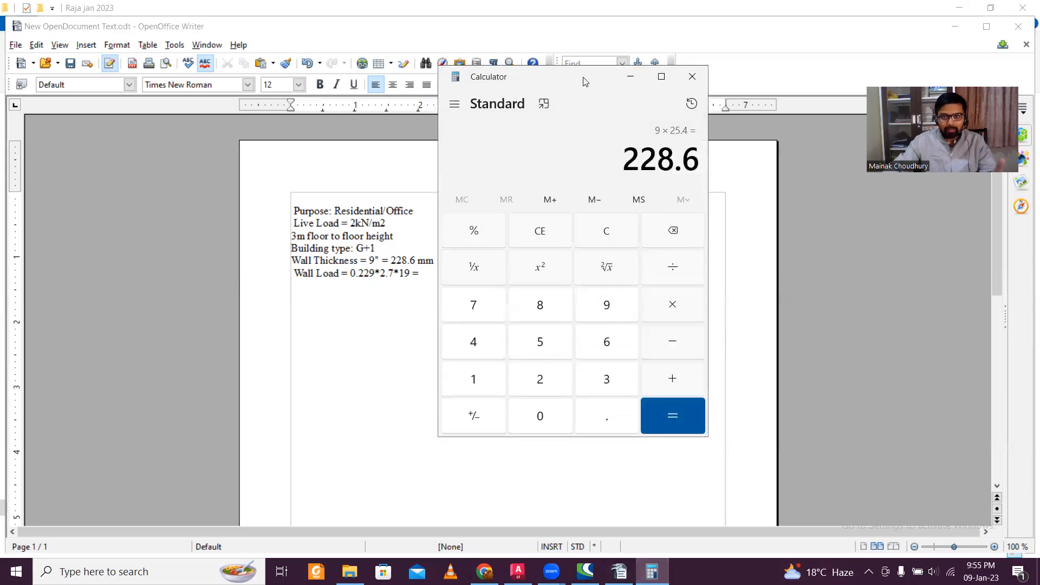
pyautogui.moveTo(583, 77); pyautogui.dragTo(746, 70)
pyautogui.press('Escape')
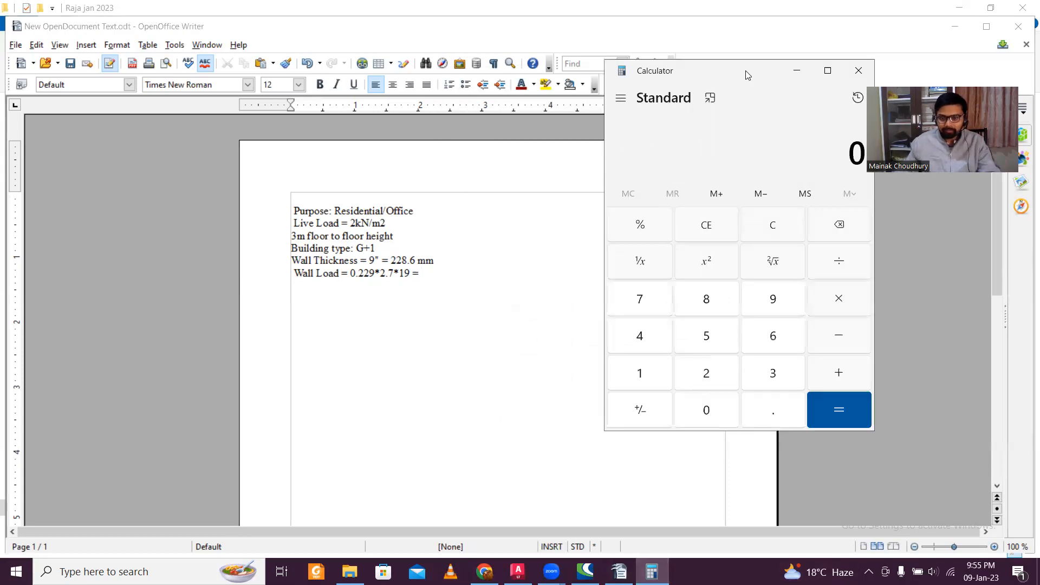
pyautogui.write('0.229')
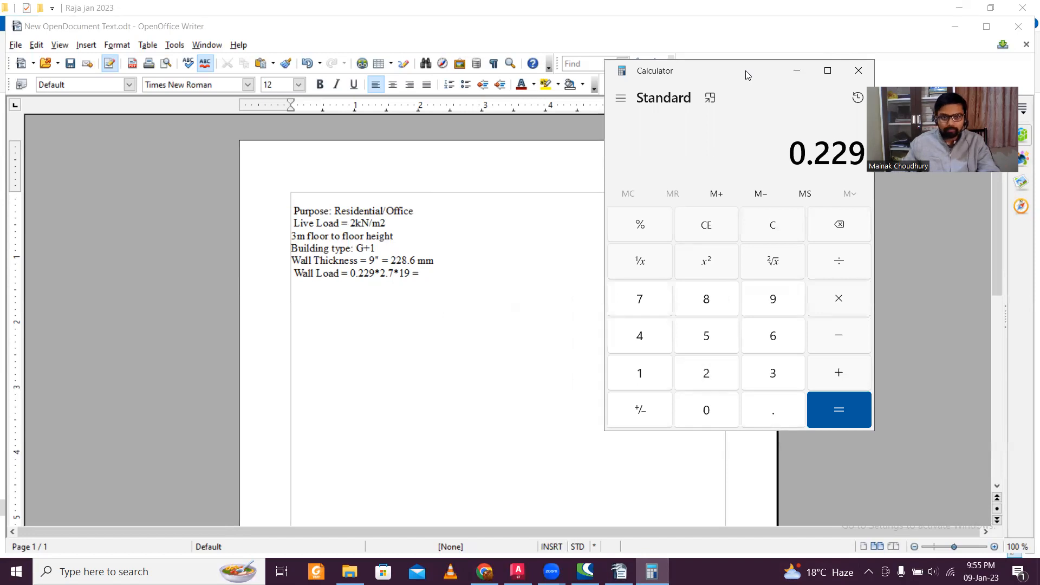
pyautogui.write('*2.7')
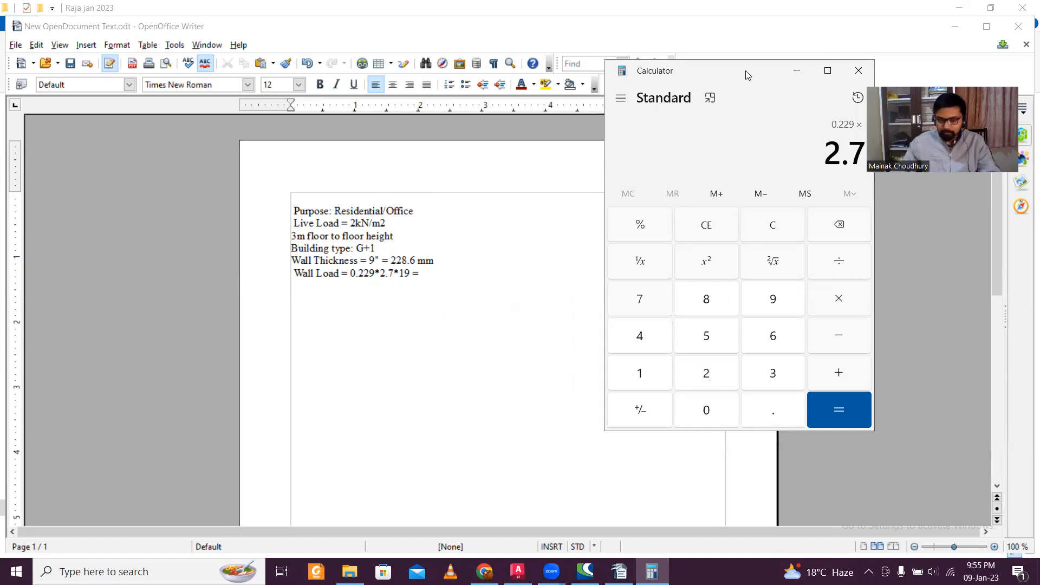
pyautogui.write('*19')
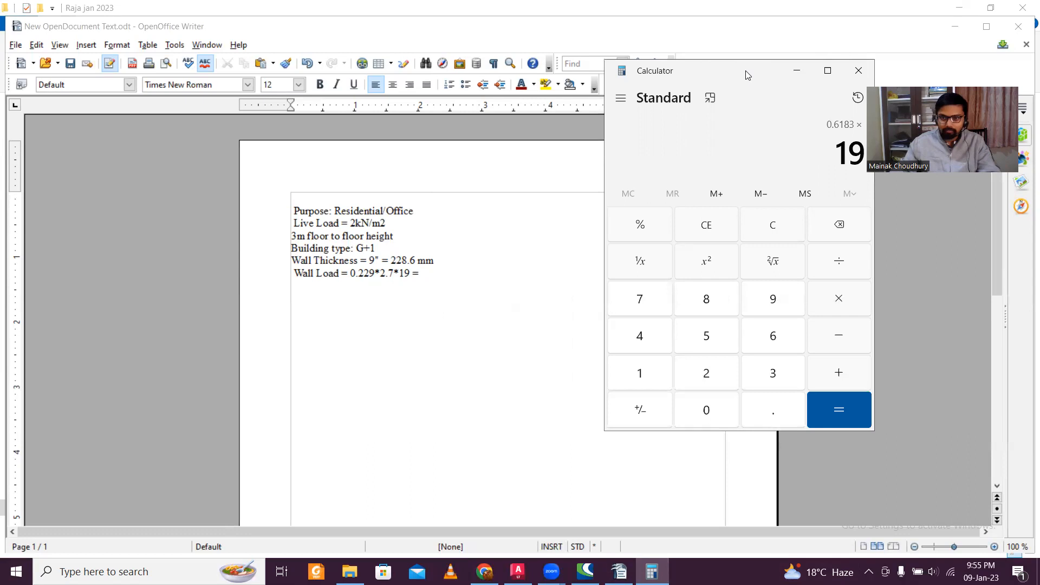
pyautogui.press('Return')
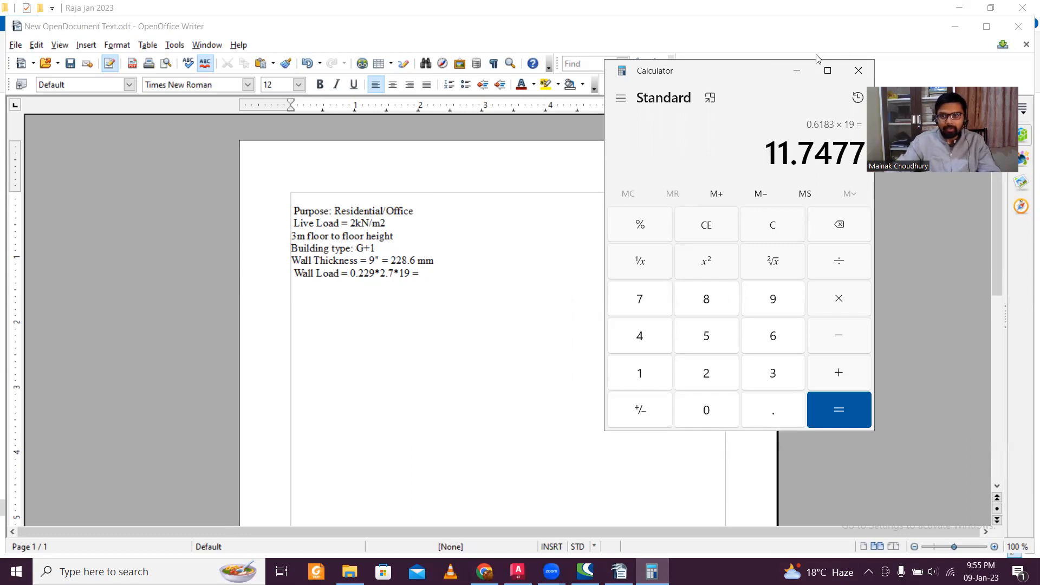
pyautogui.click(798, 72)
pyautogui.write('12 kN/m')
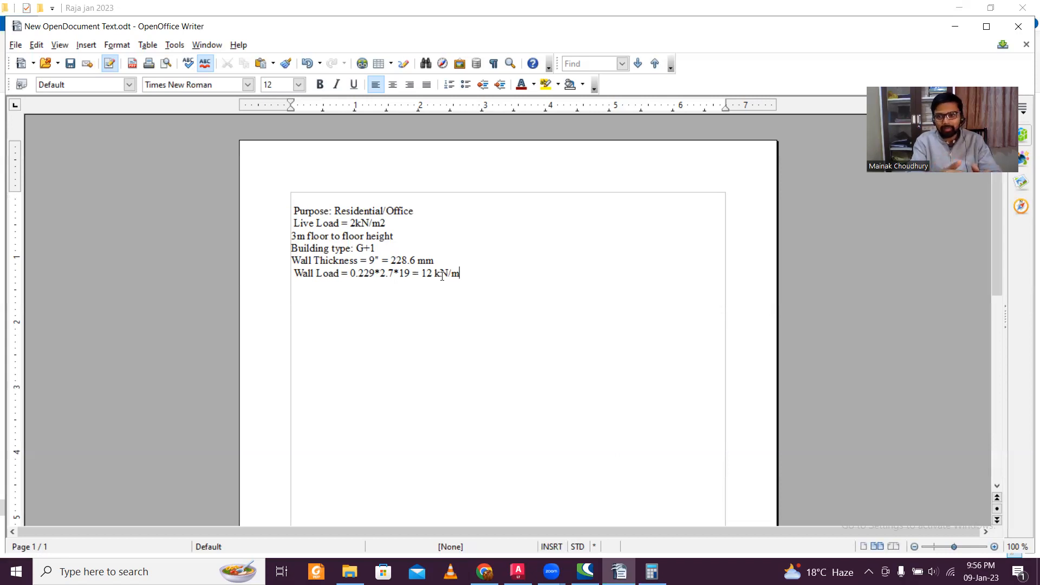
# - Add the line "SBC= 130 kN/m3" below the wall load line
pyautogui.press('Return')
pyautogui.write('SBC=')
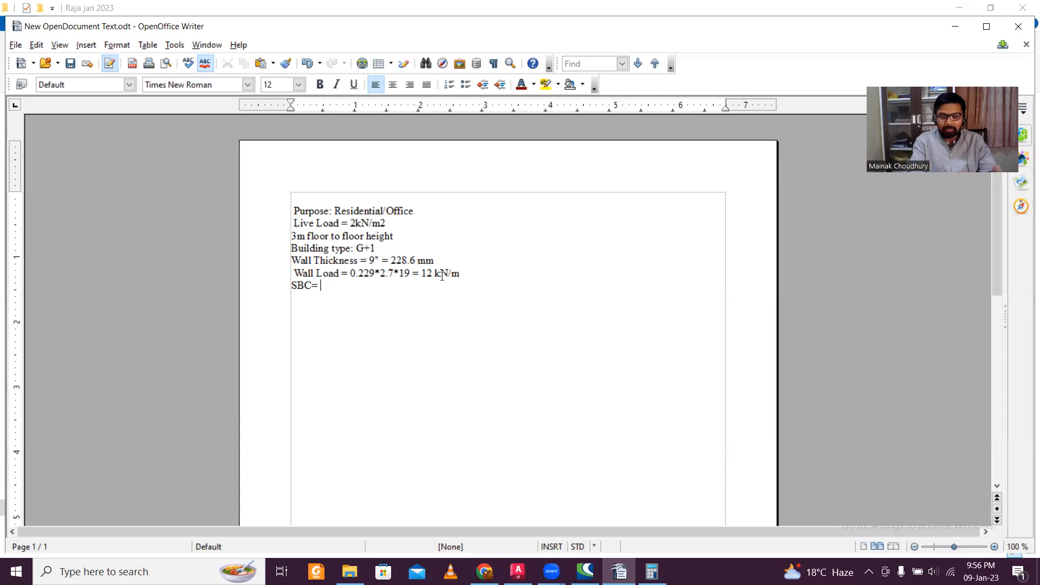
pyautogui.write('130 kN')
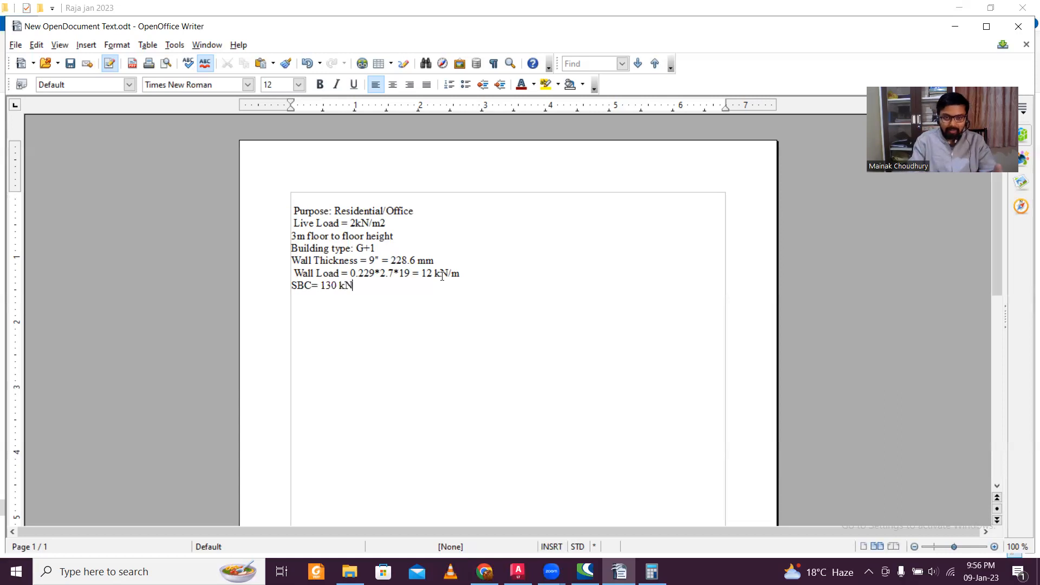
pyautogui.write('/m3')
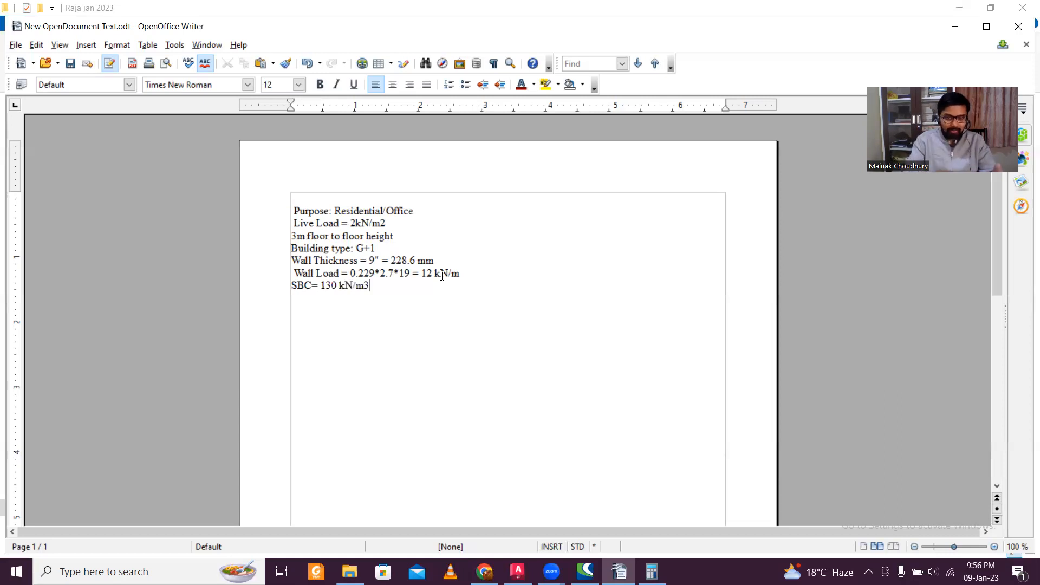
# - Add the line "Depth of Foundation = 1.5 m from NGL" below the SBC line
pyautogui.press('Return')
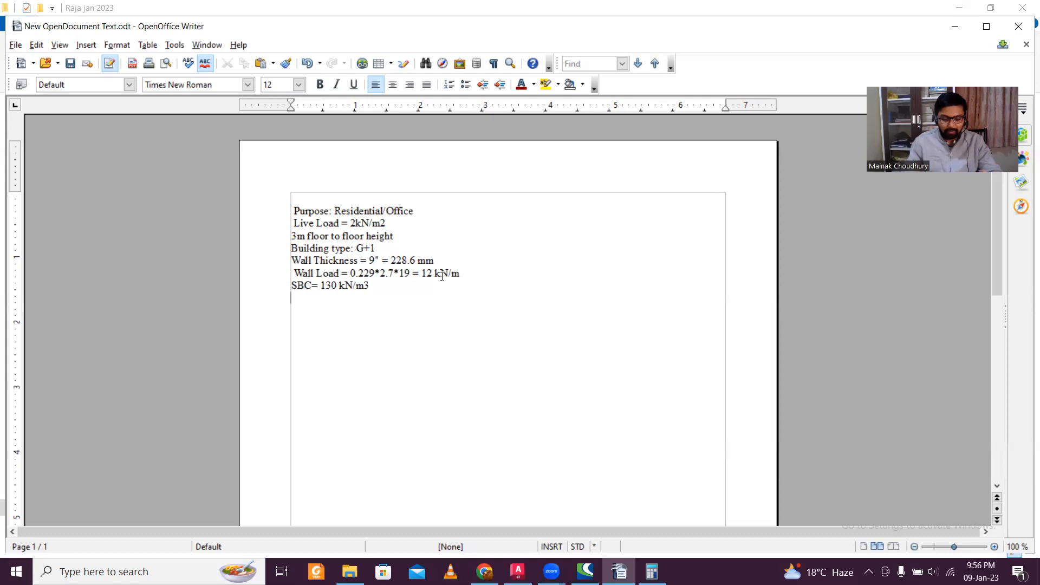
pyautogui.write('Dept')
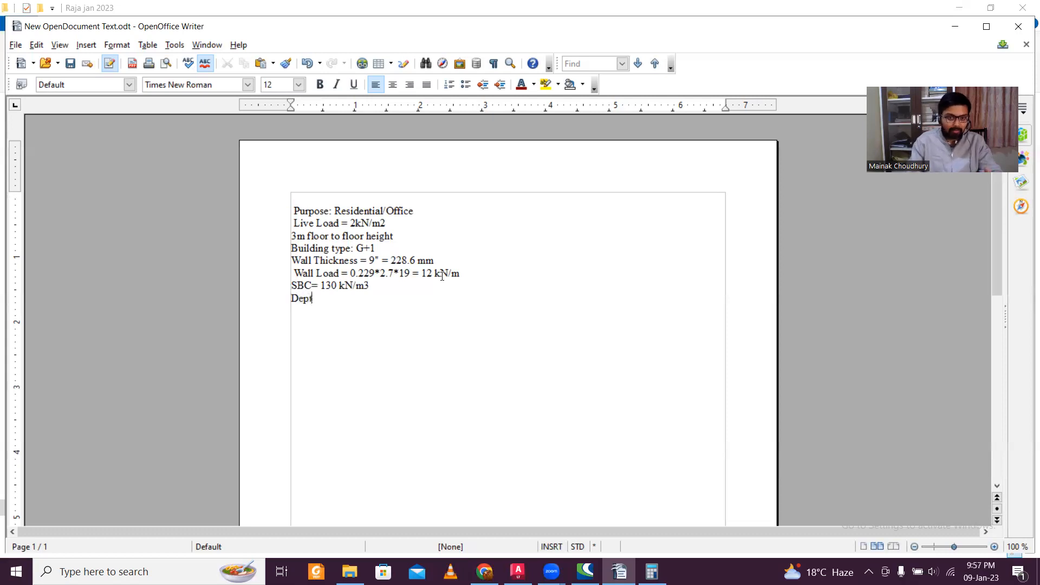
pyautogui.write('h of')
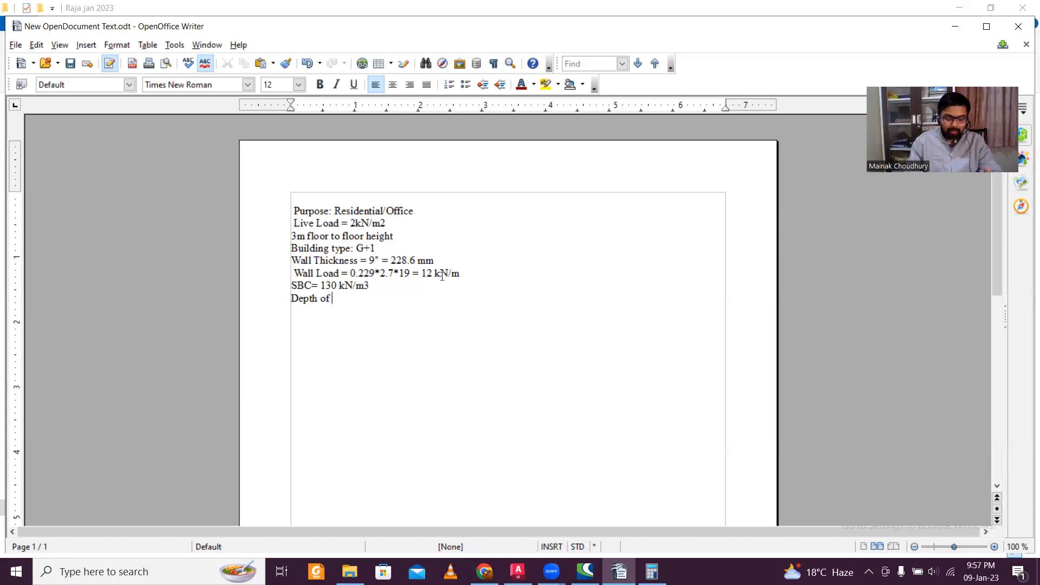
pyautogui.write('Fo')
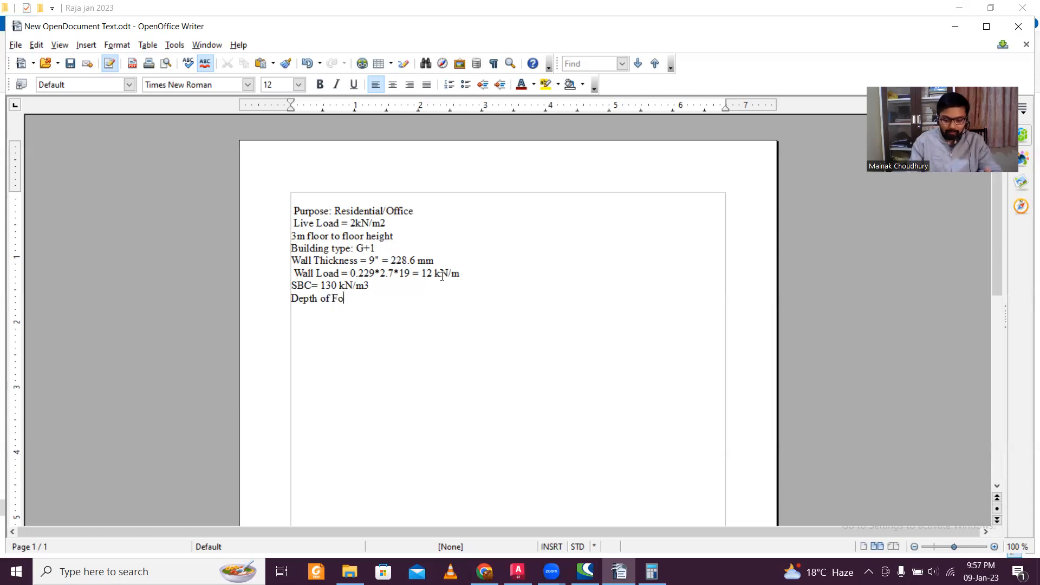
pyautogui.write('undatio ')
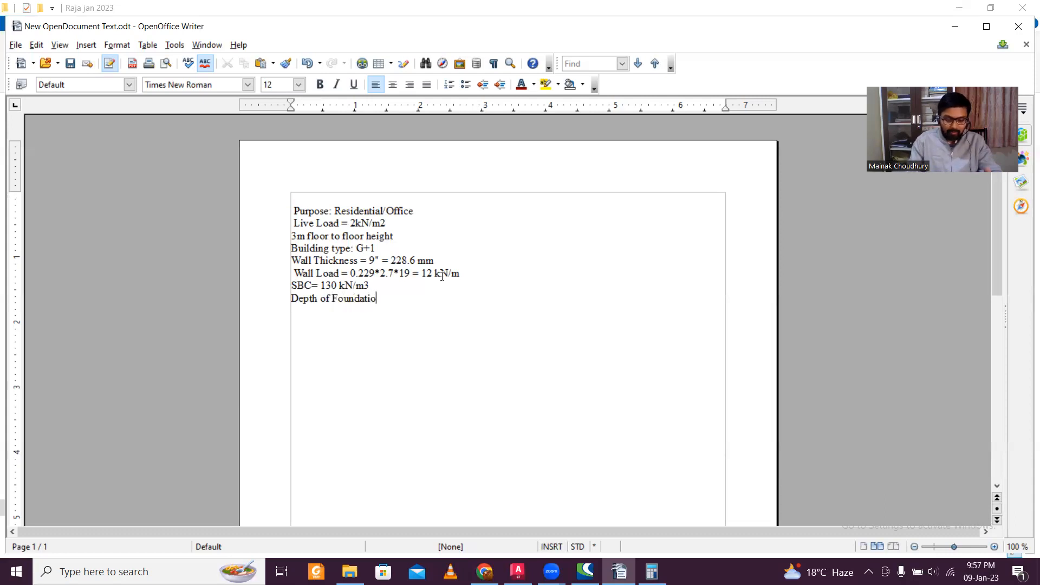
pyautogui.write('n')
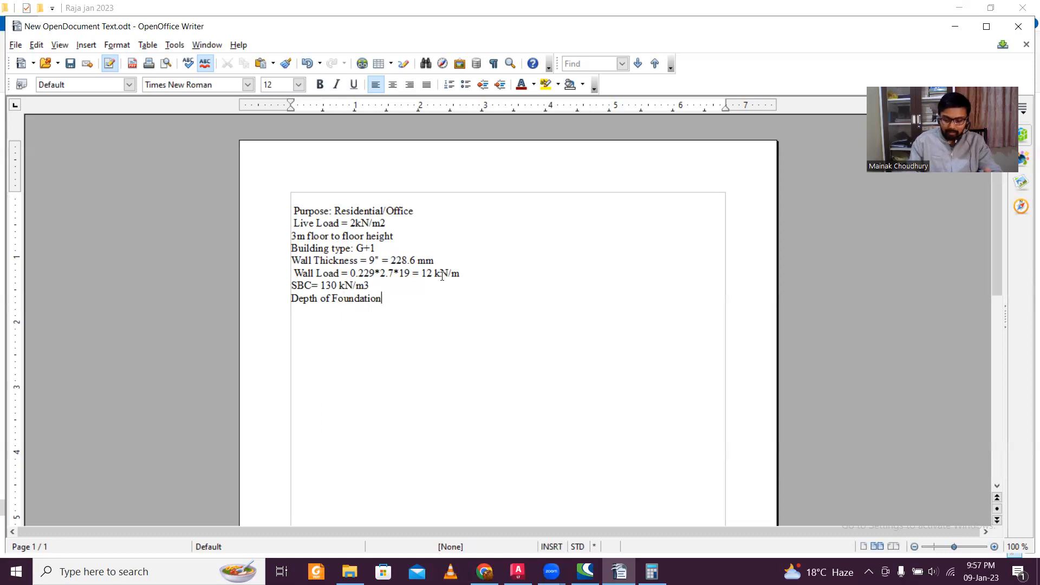
pyautogui.write(' = 1.5 m')
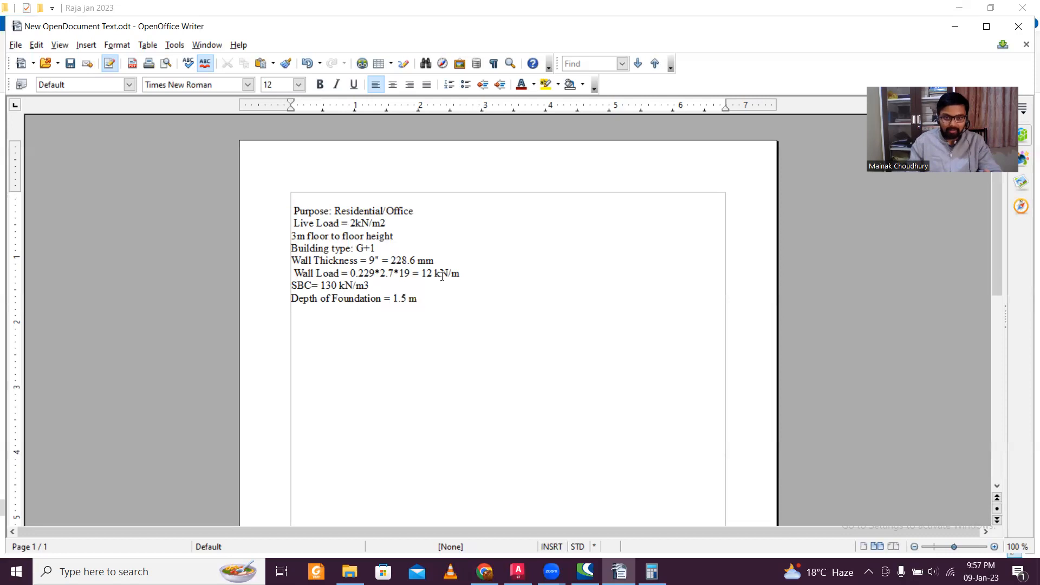
pyautogui.write(' from ')
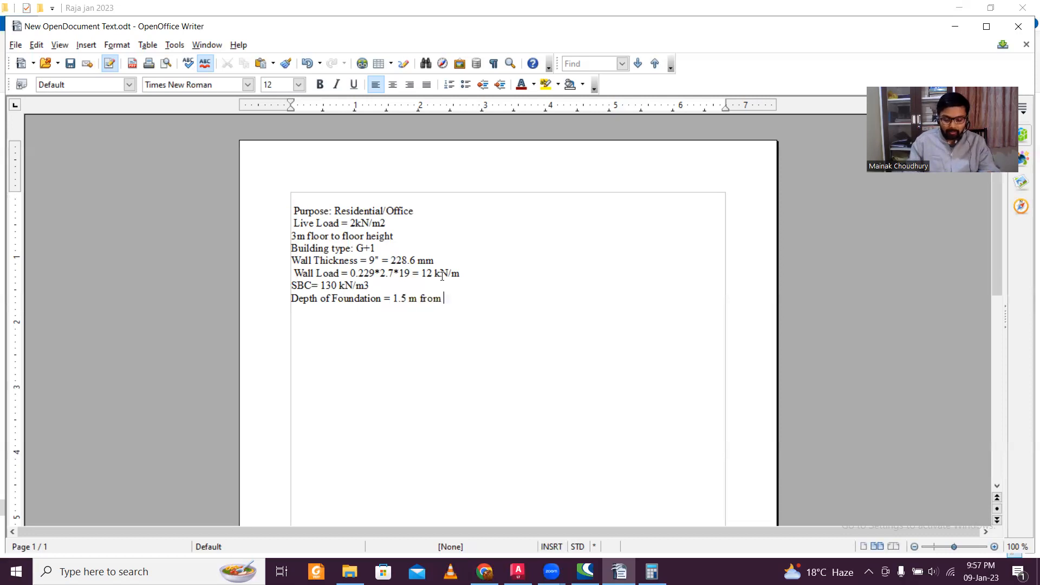
pyautogui.write('NGL')
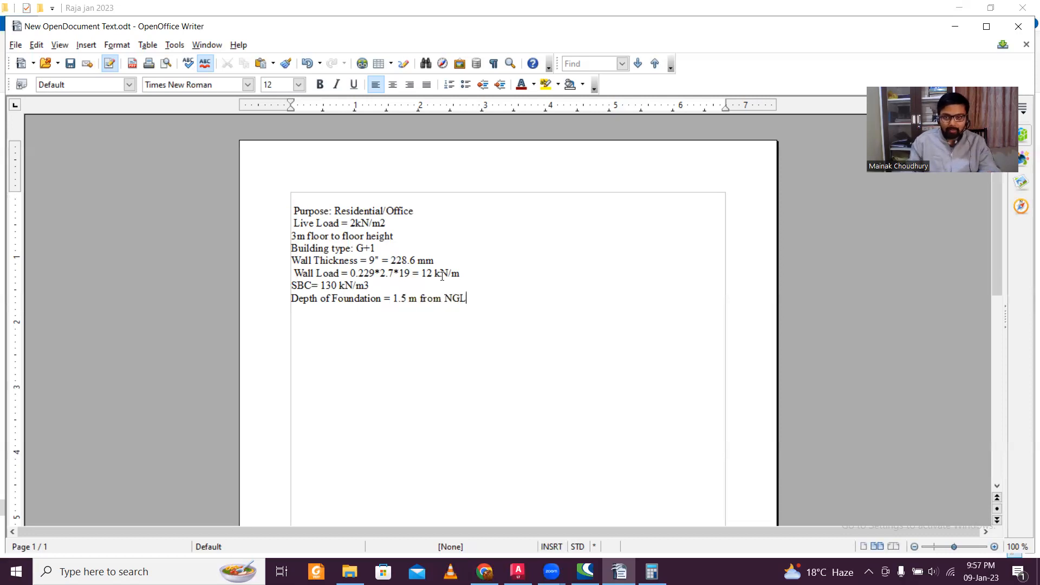
# - Add the line "Plinth Level = 0.45 m" below the foundation depth, followed by a line reading "1.95"
pyautogui.press('Return')
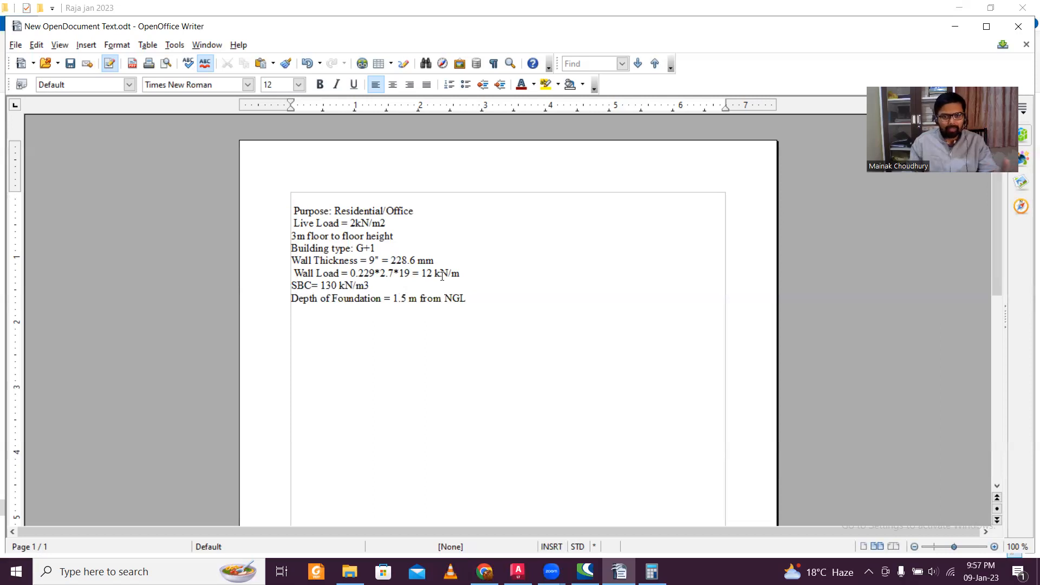
pyautogui.write('Plinth L')
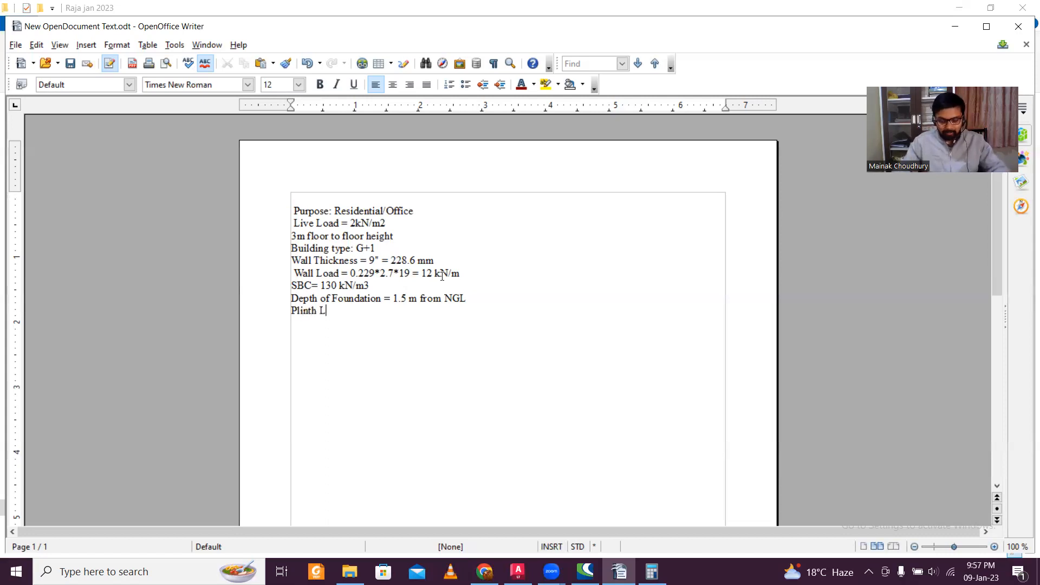
pyautogui.write('evel =')
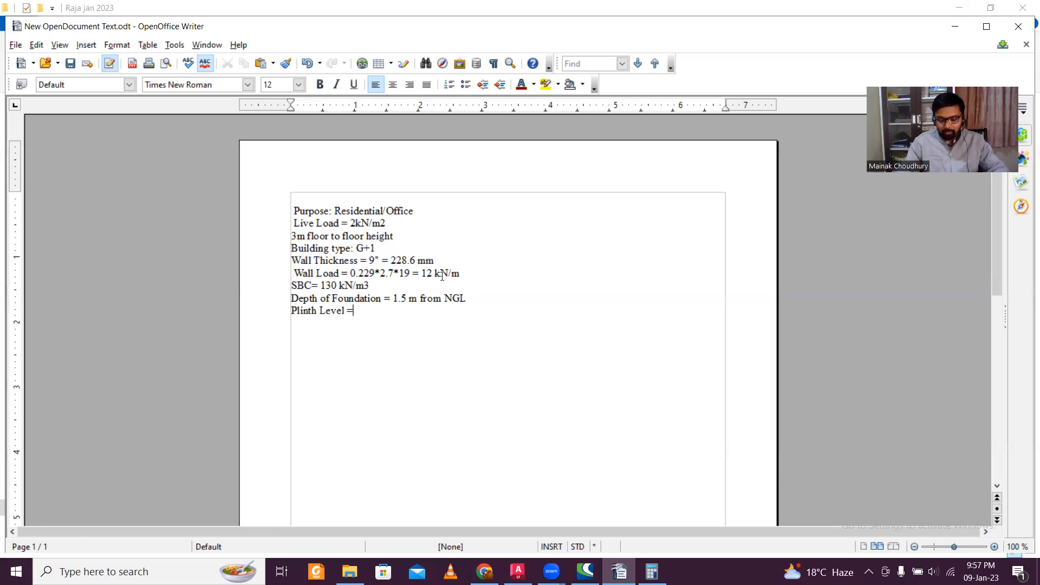
pyautogui.write(' 0.4')
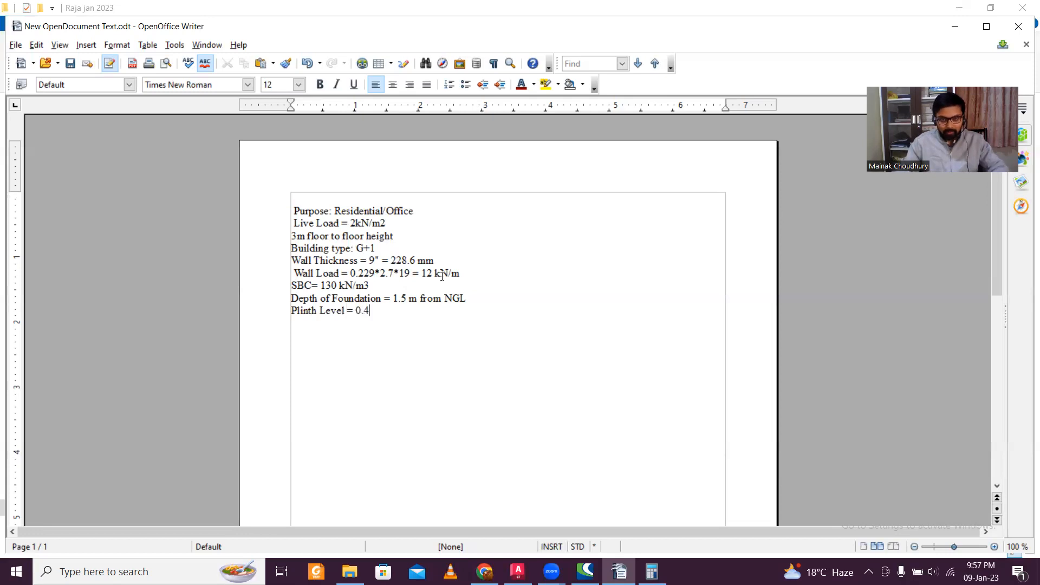
pyautogui.write('5 m')
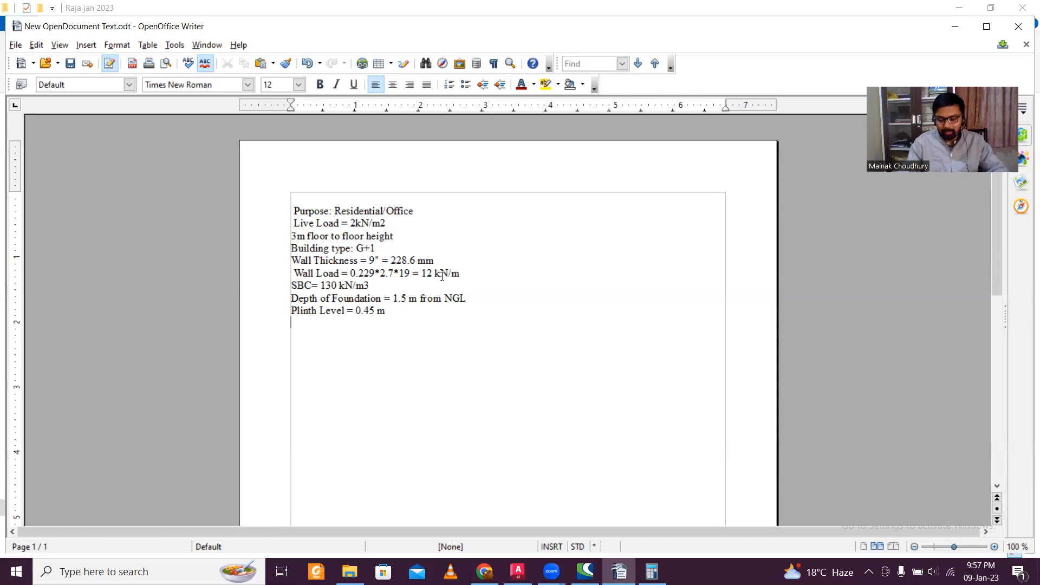
pyautogui.write('1.9')
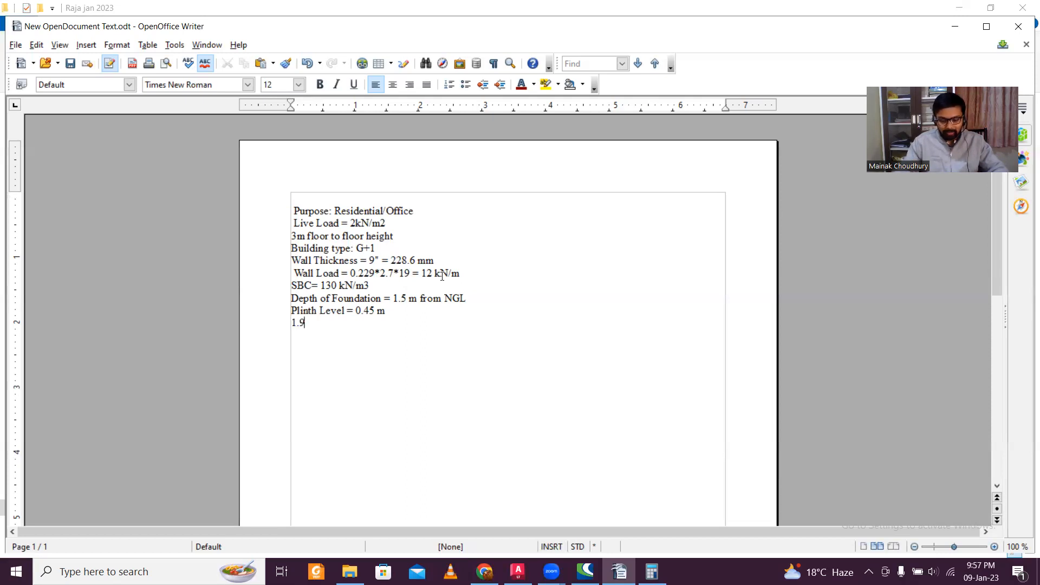
pyautogui.write('5')
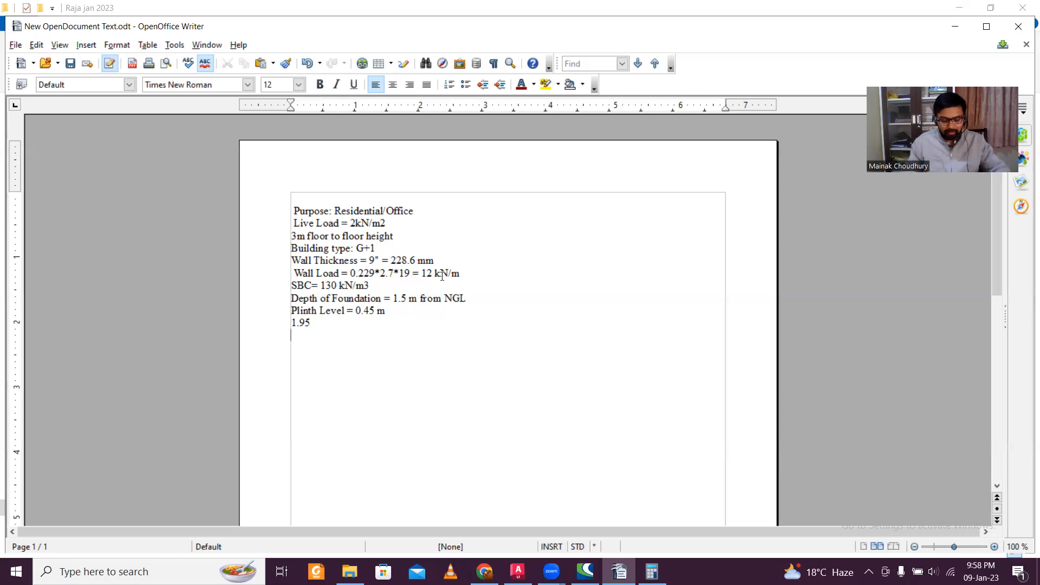
# - Add the line "Zone 3 earthquake Zone" below the 1.95 line
pyautogui.write('Zone 3')
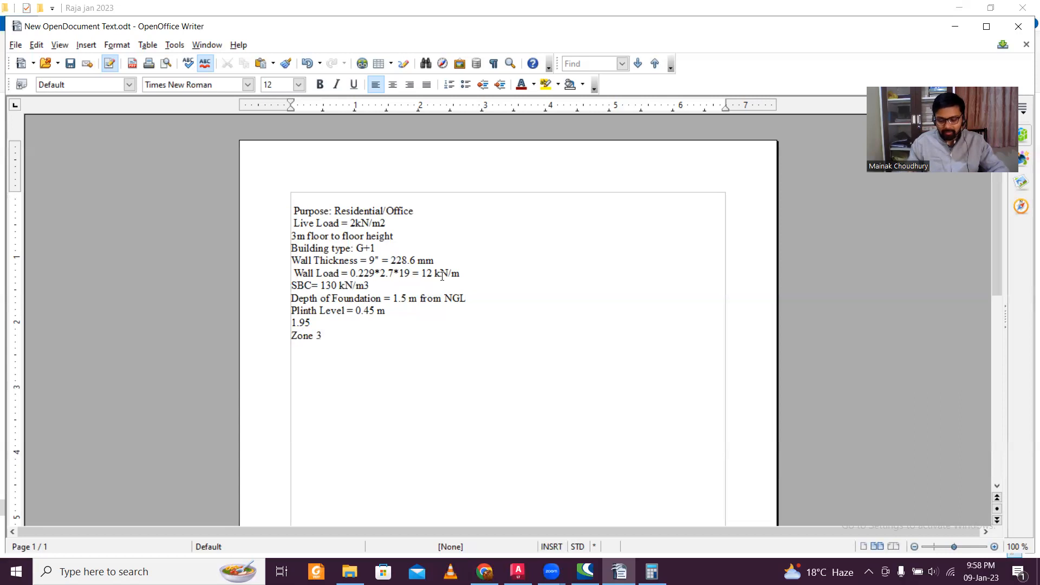
pyautogui.press('Return')
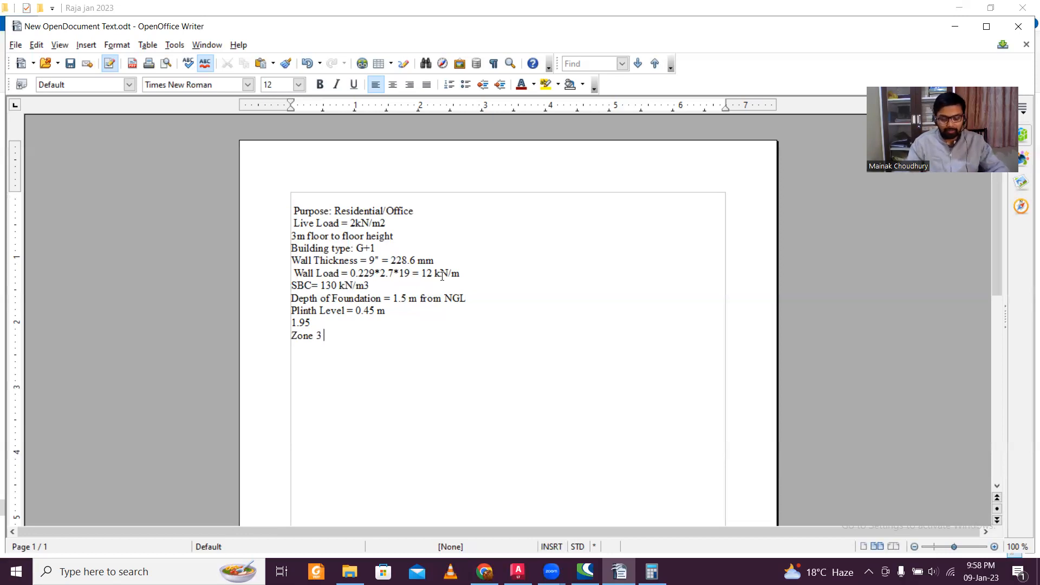
pyautogui.write('earthquakr')
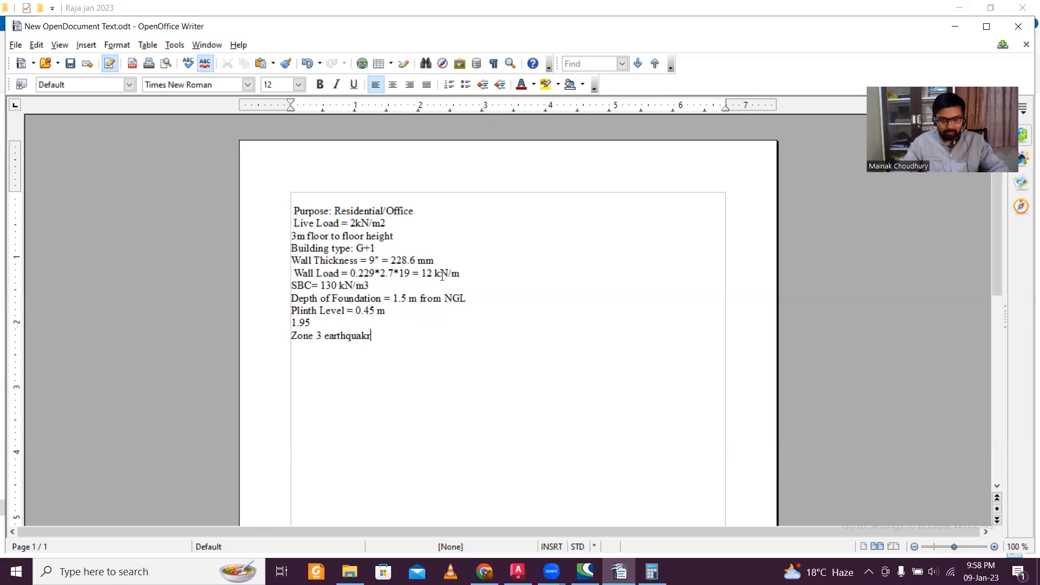
pyautogui.press('BackSpace')
pyautogui.write('e ZOne')
pyautogui.press('BackSpace')
pyautogui.press('BackSpace')
pyautogui.press('BackSpace')
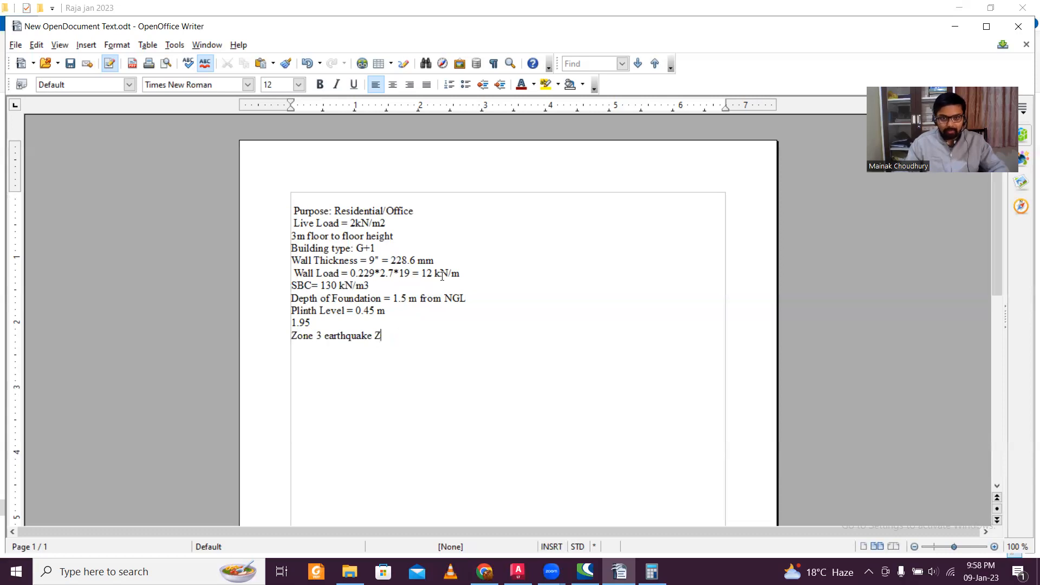
pyautogui.write('one')
pyautogui.press('Return')
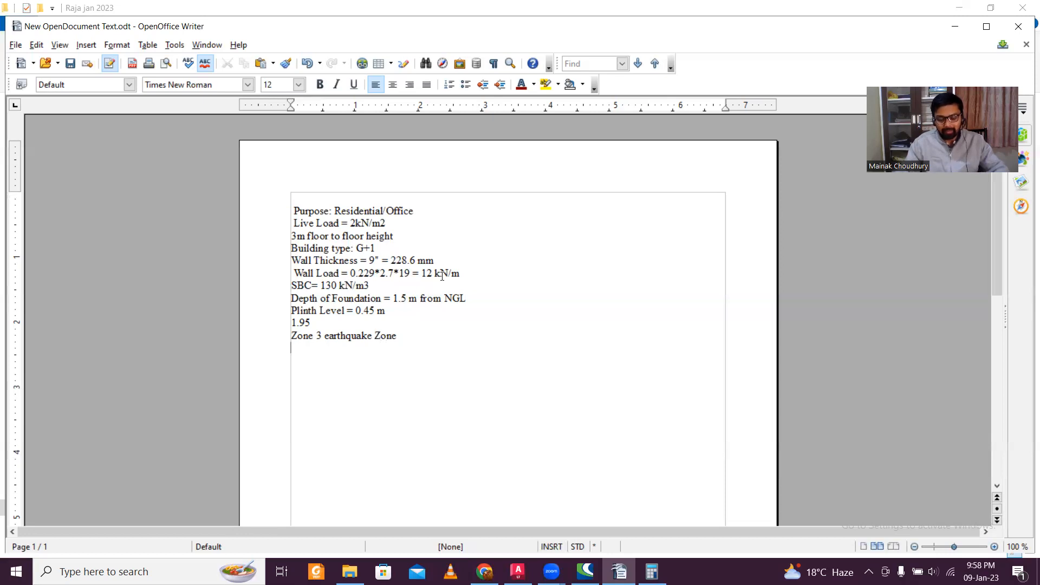
# - List the load types as "DL,LL,EL" below the earthquake zone line and save the document
pyautogui.write('DL')
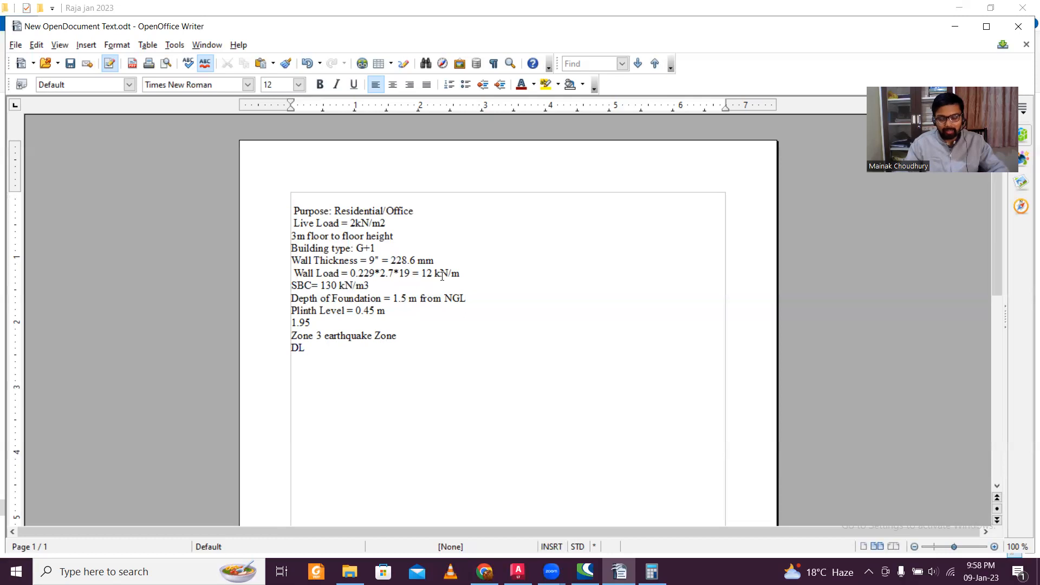
pyautogui.write('.')
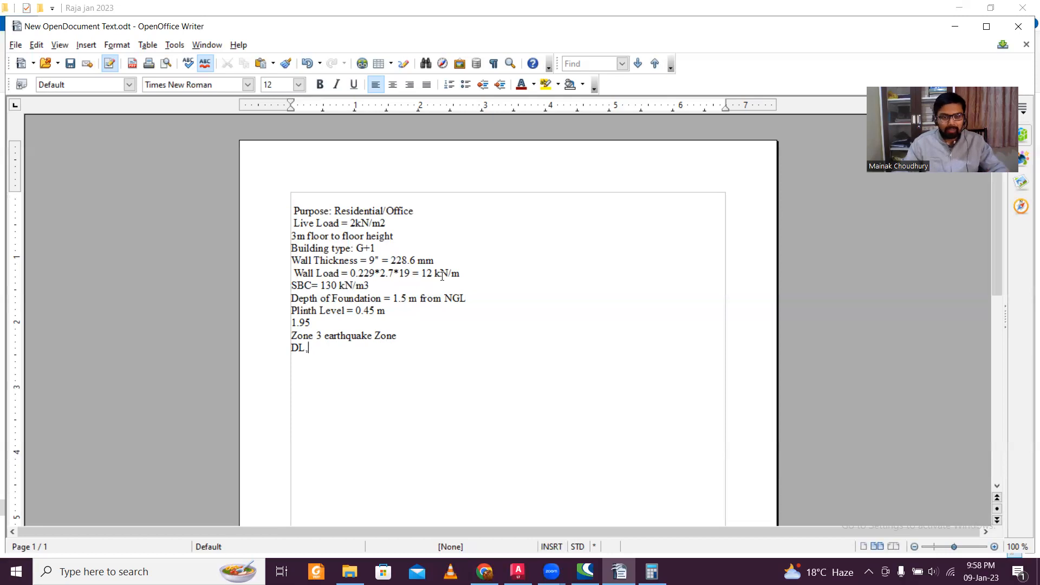
pyautogui.write('LL,')
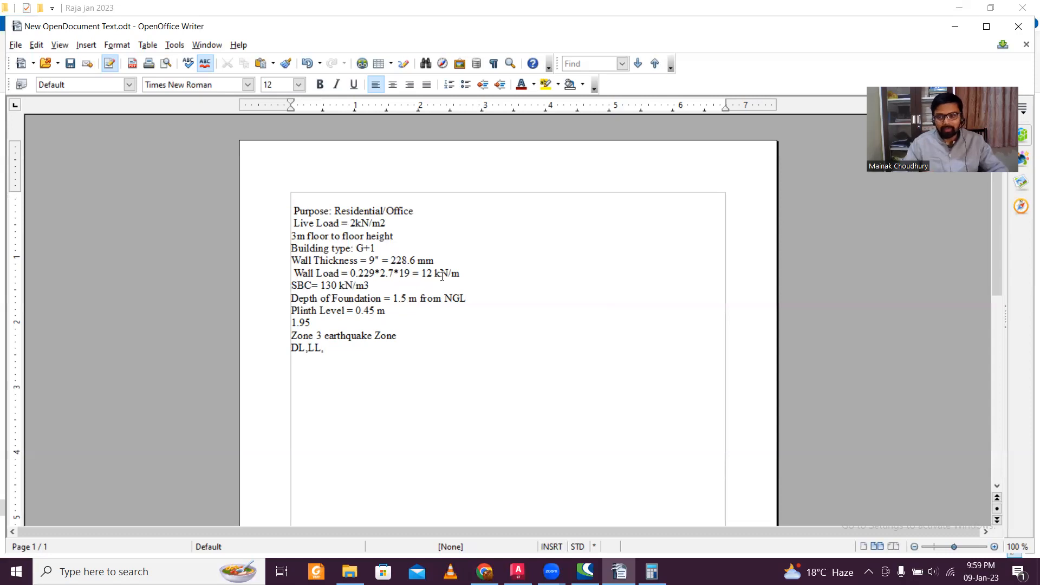
pyautogui.write('EL')
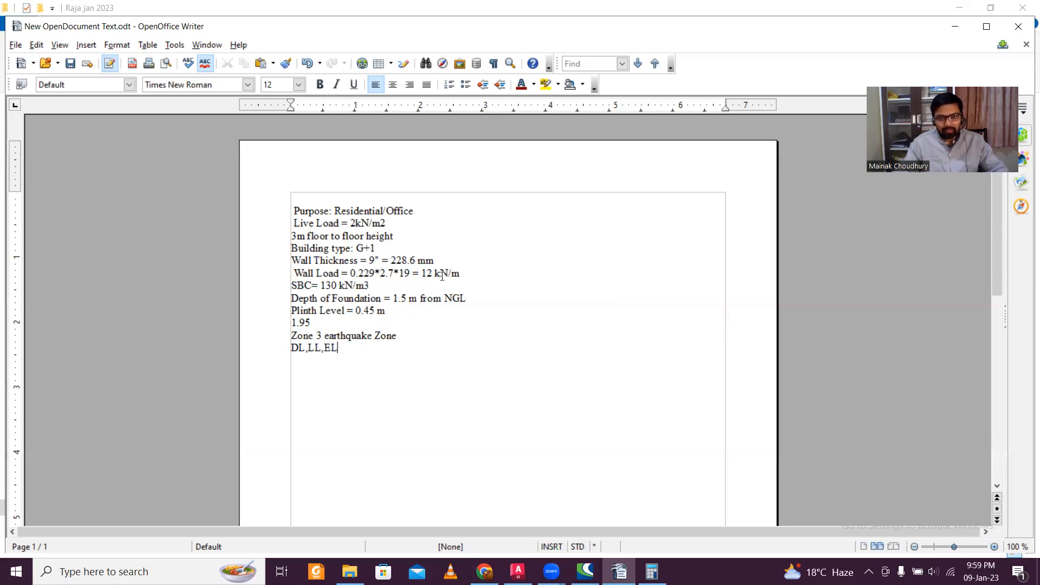
pyautogui.hotkey('ctrl', 's')
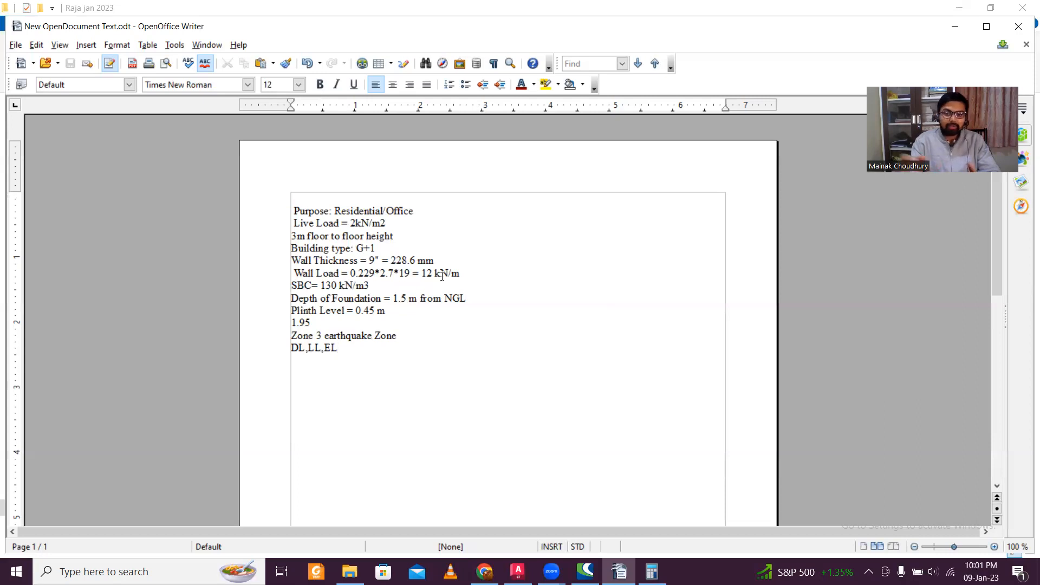
pyautogui.hotkey('alt', 'Tab')
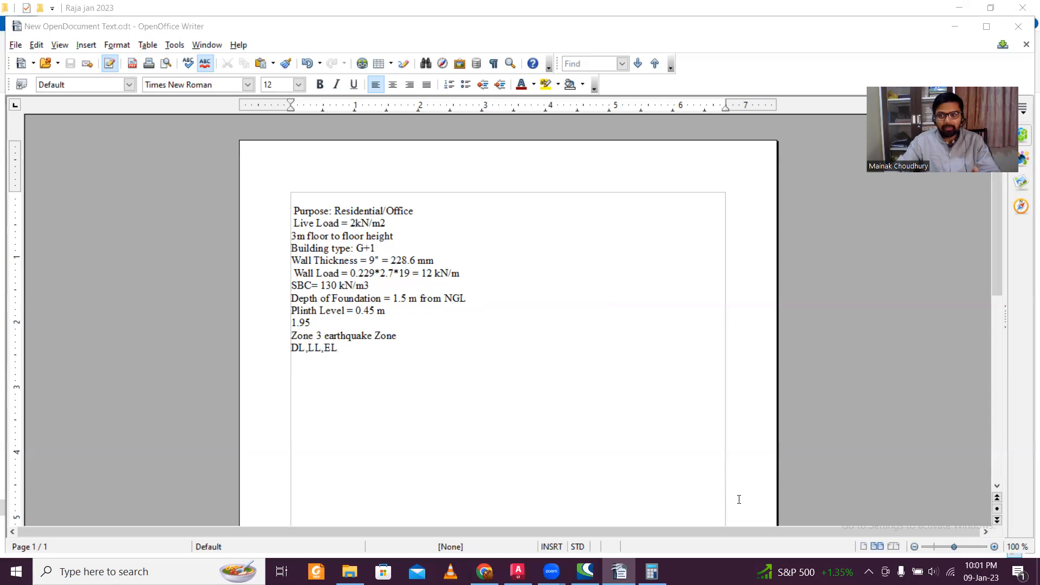